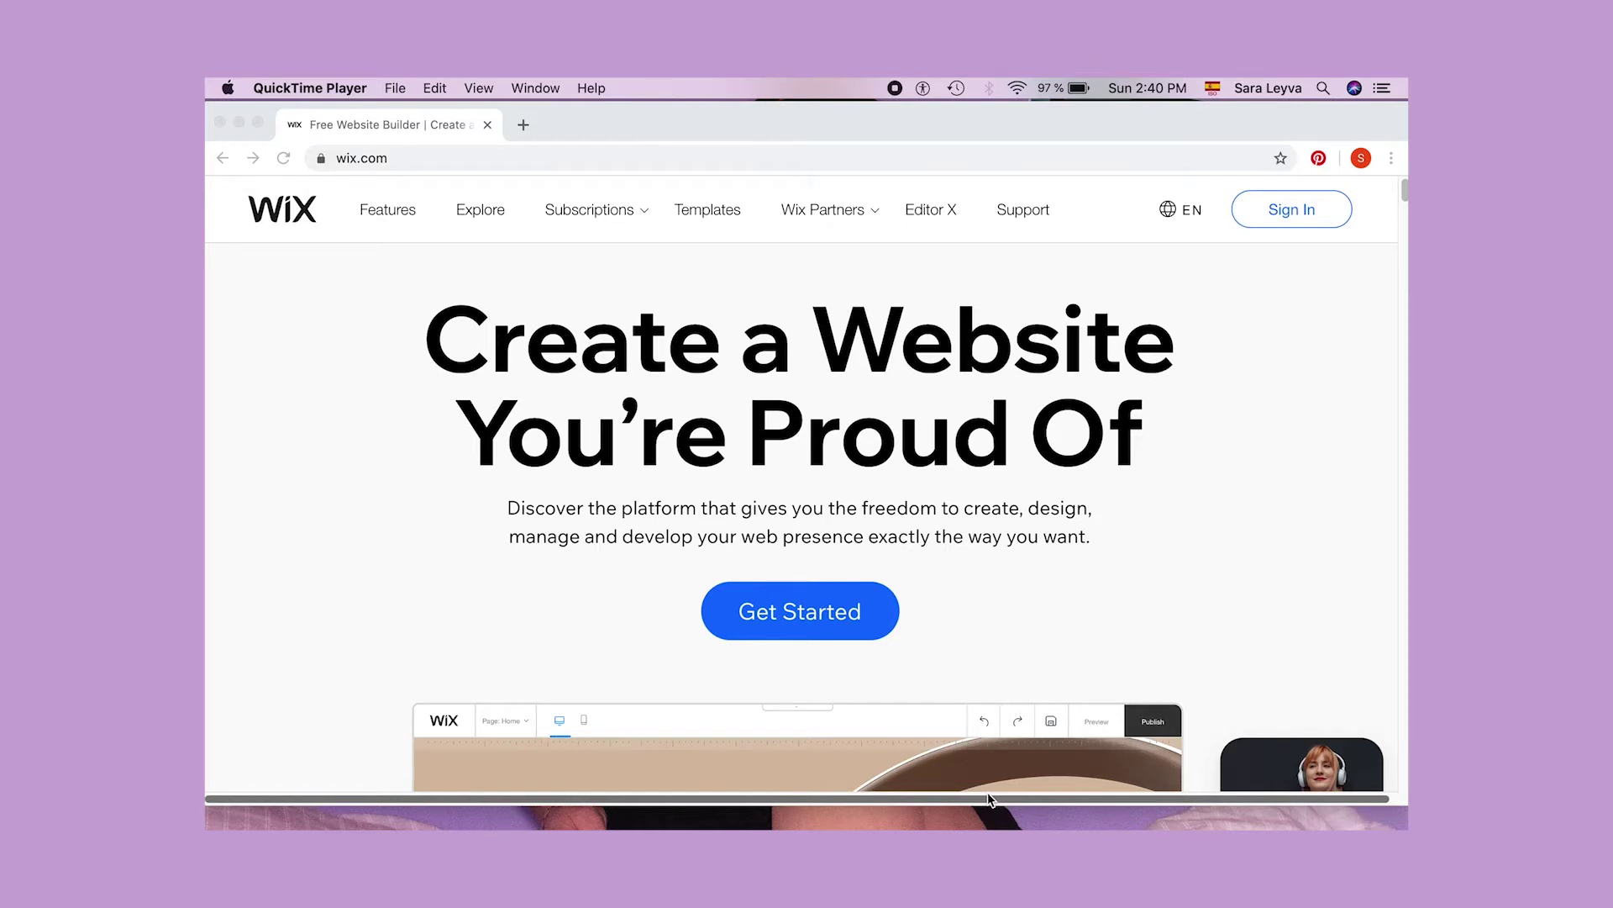
click(586, 160)
text(www.wix.co)
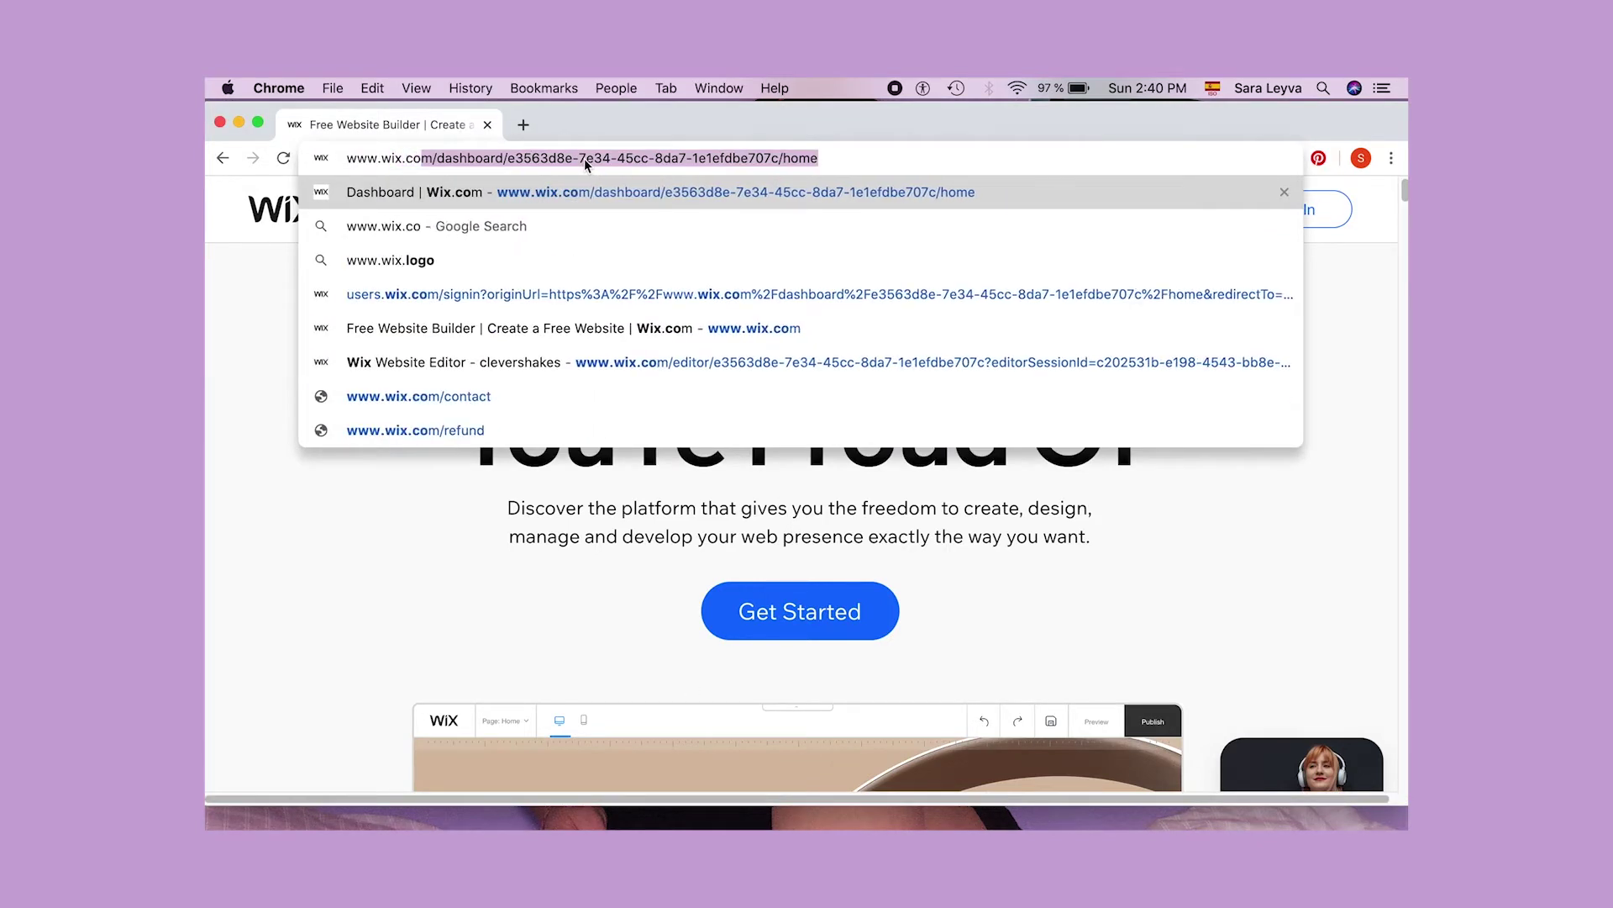
key(Return)
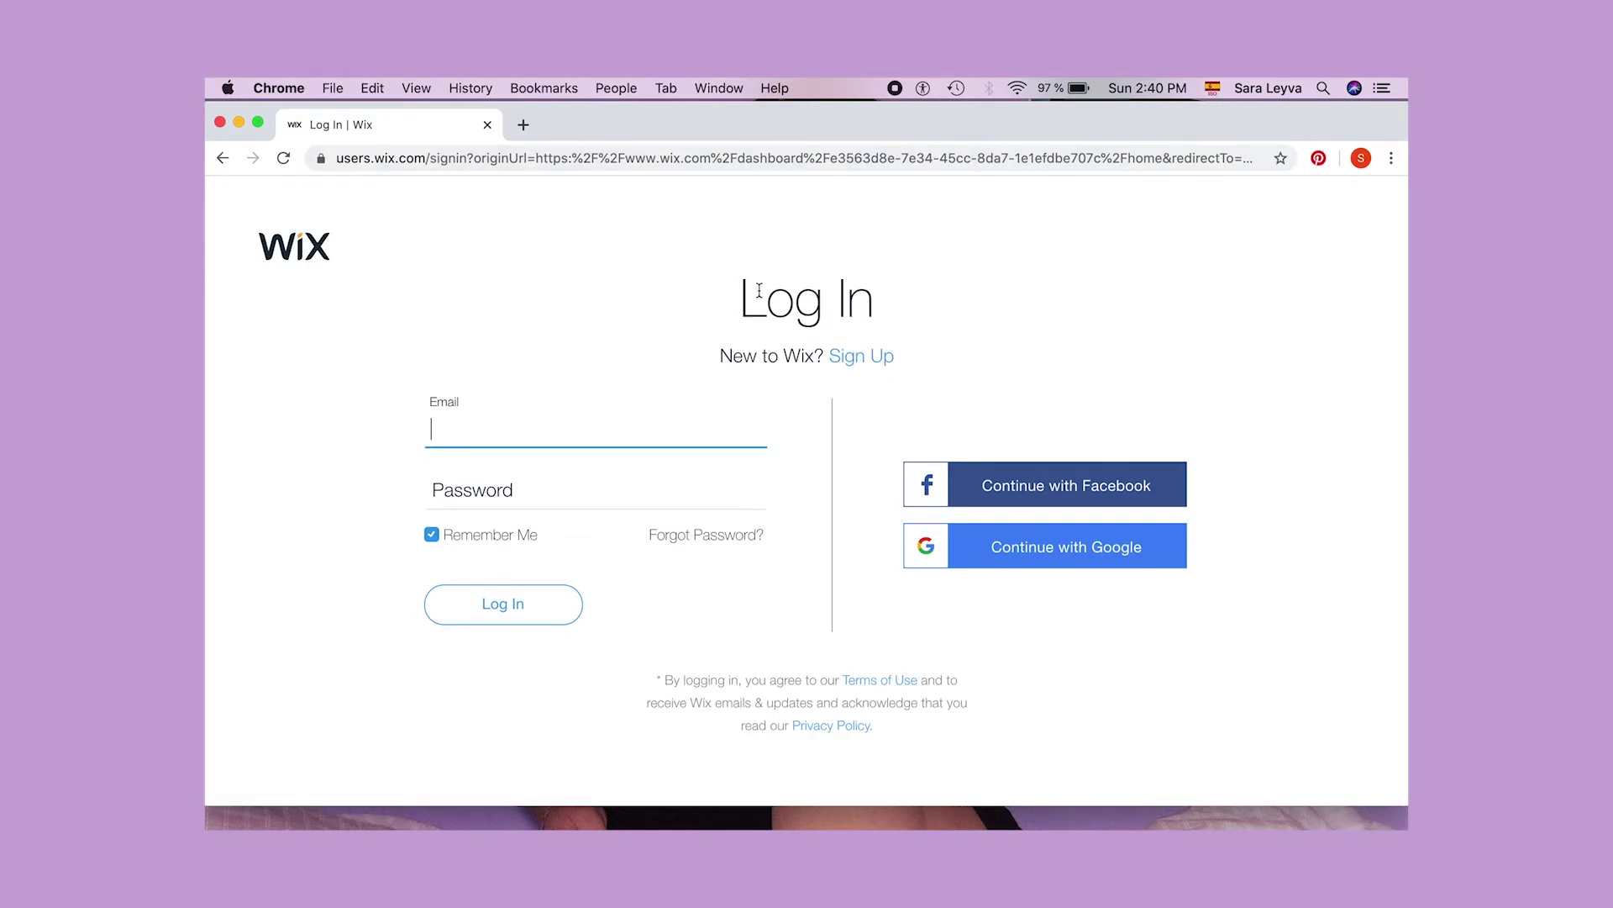
- Check the sign-up form, return to the login form and continue with the Google account
click(849, 361)
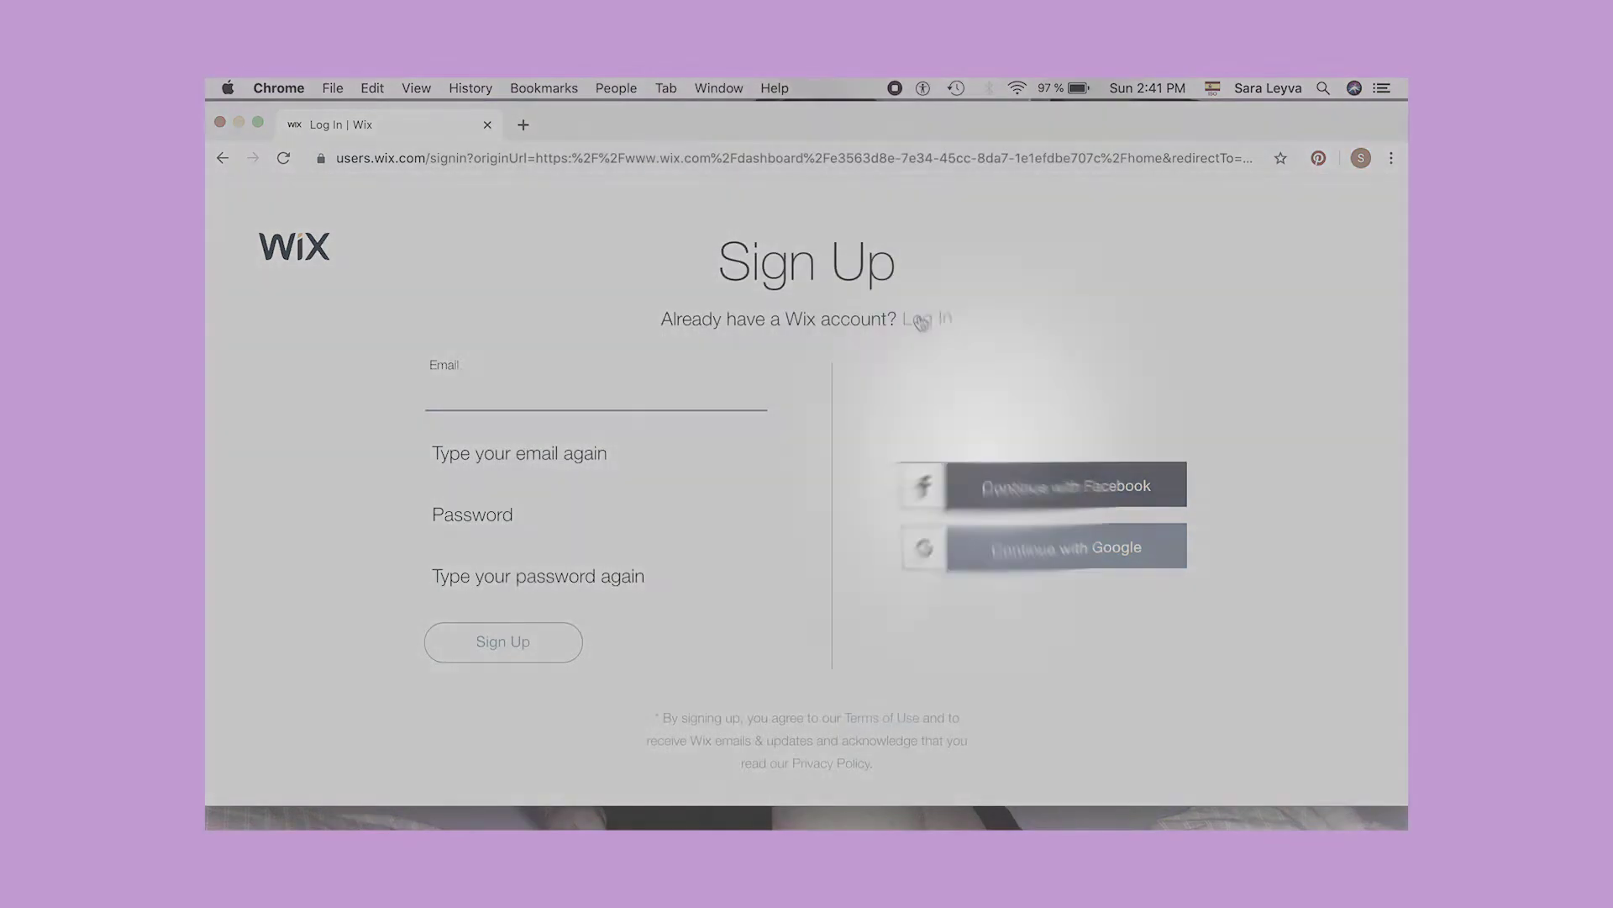
click(921, 319)
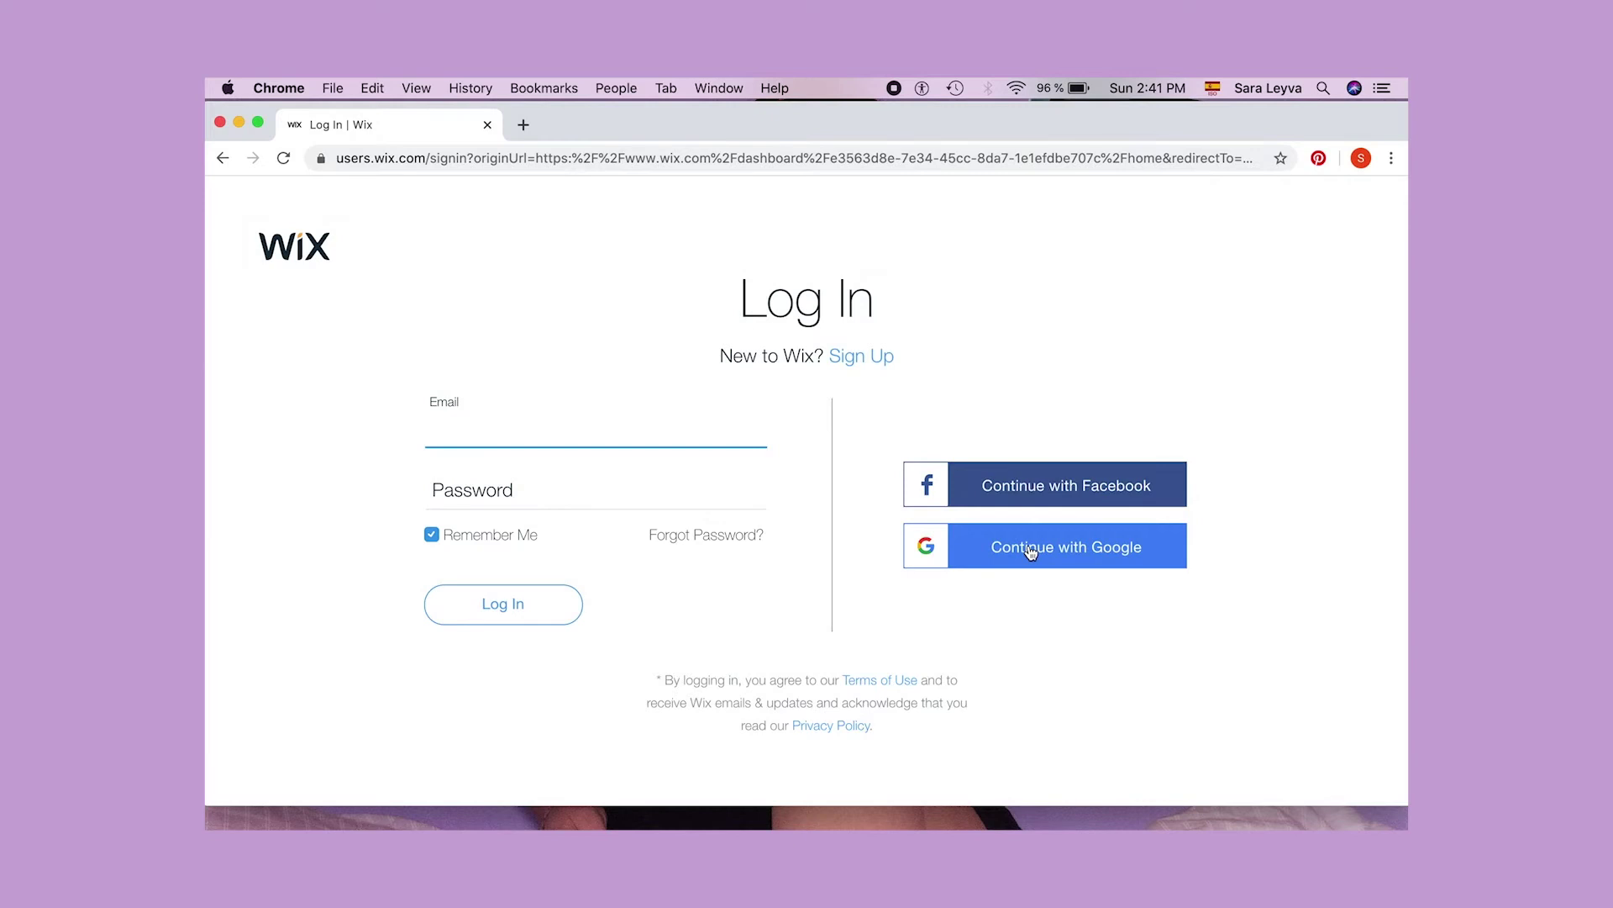
click(1031, 551)
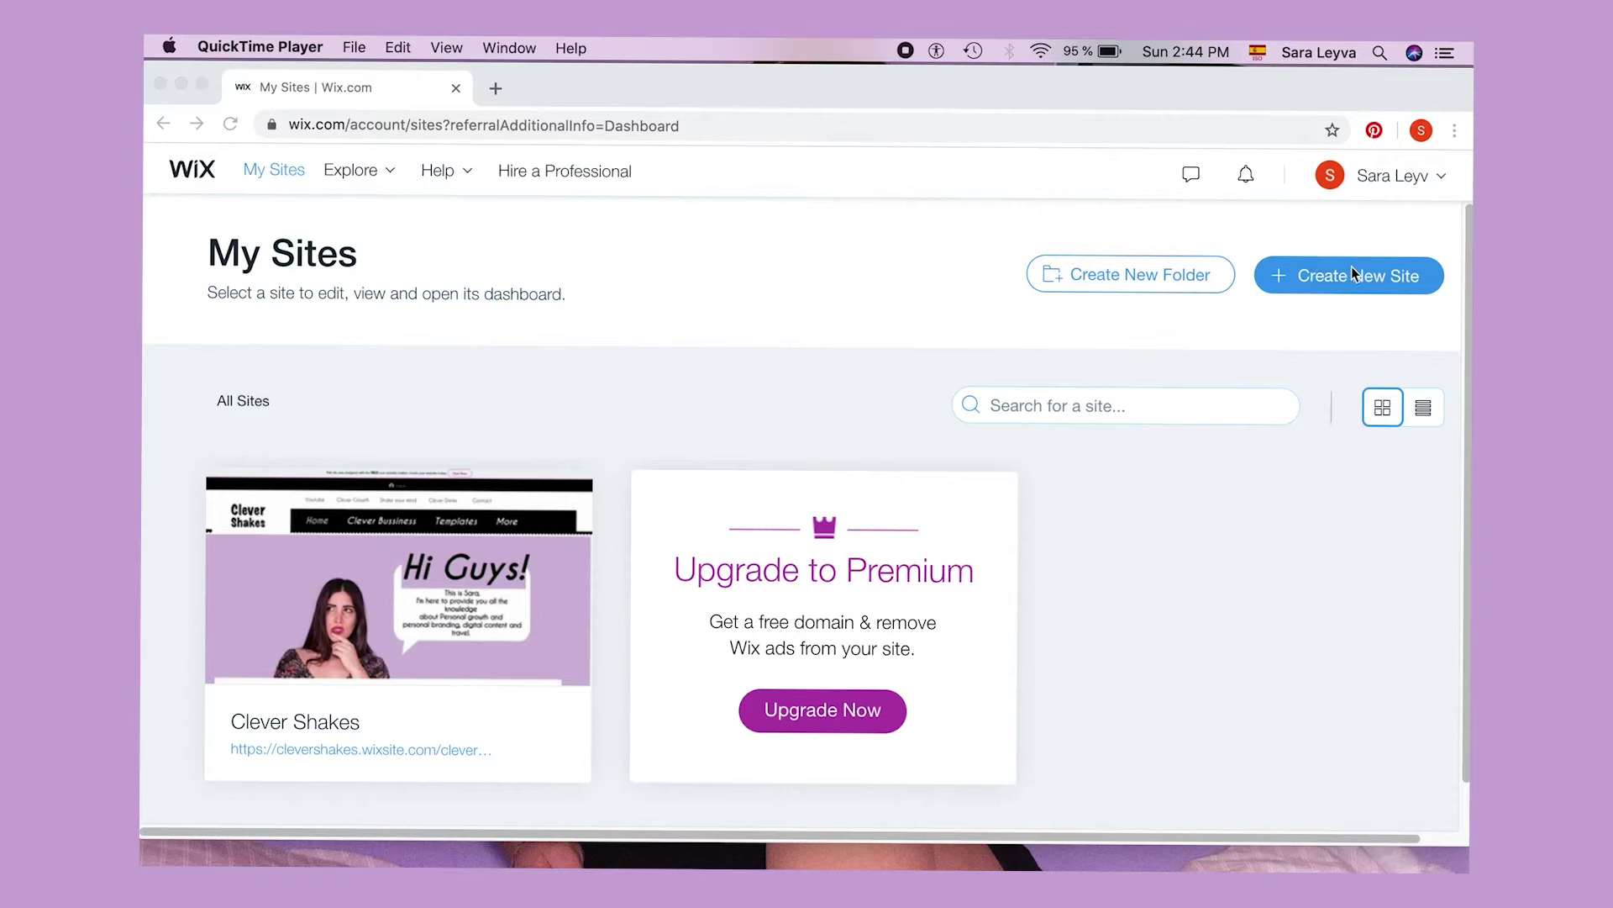
- Create a new site and choose Photography as the kind of website
click(1349, 278)
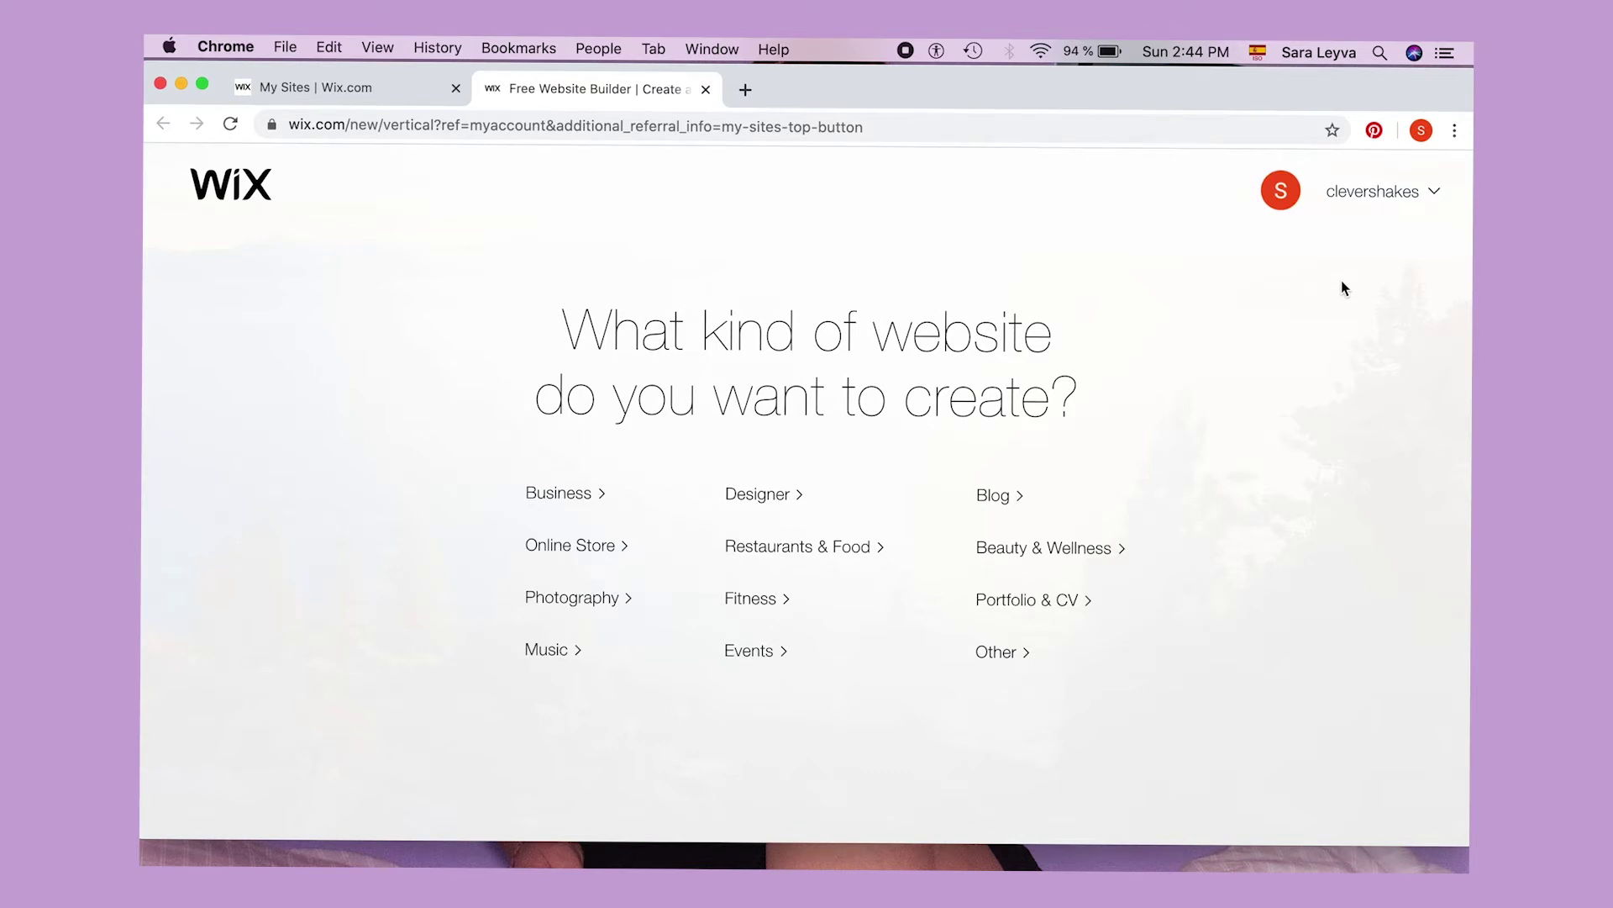
click(600, 600)
- Look through the photography website templates to compare the available designs
scroll(720, 494, down, 3)
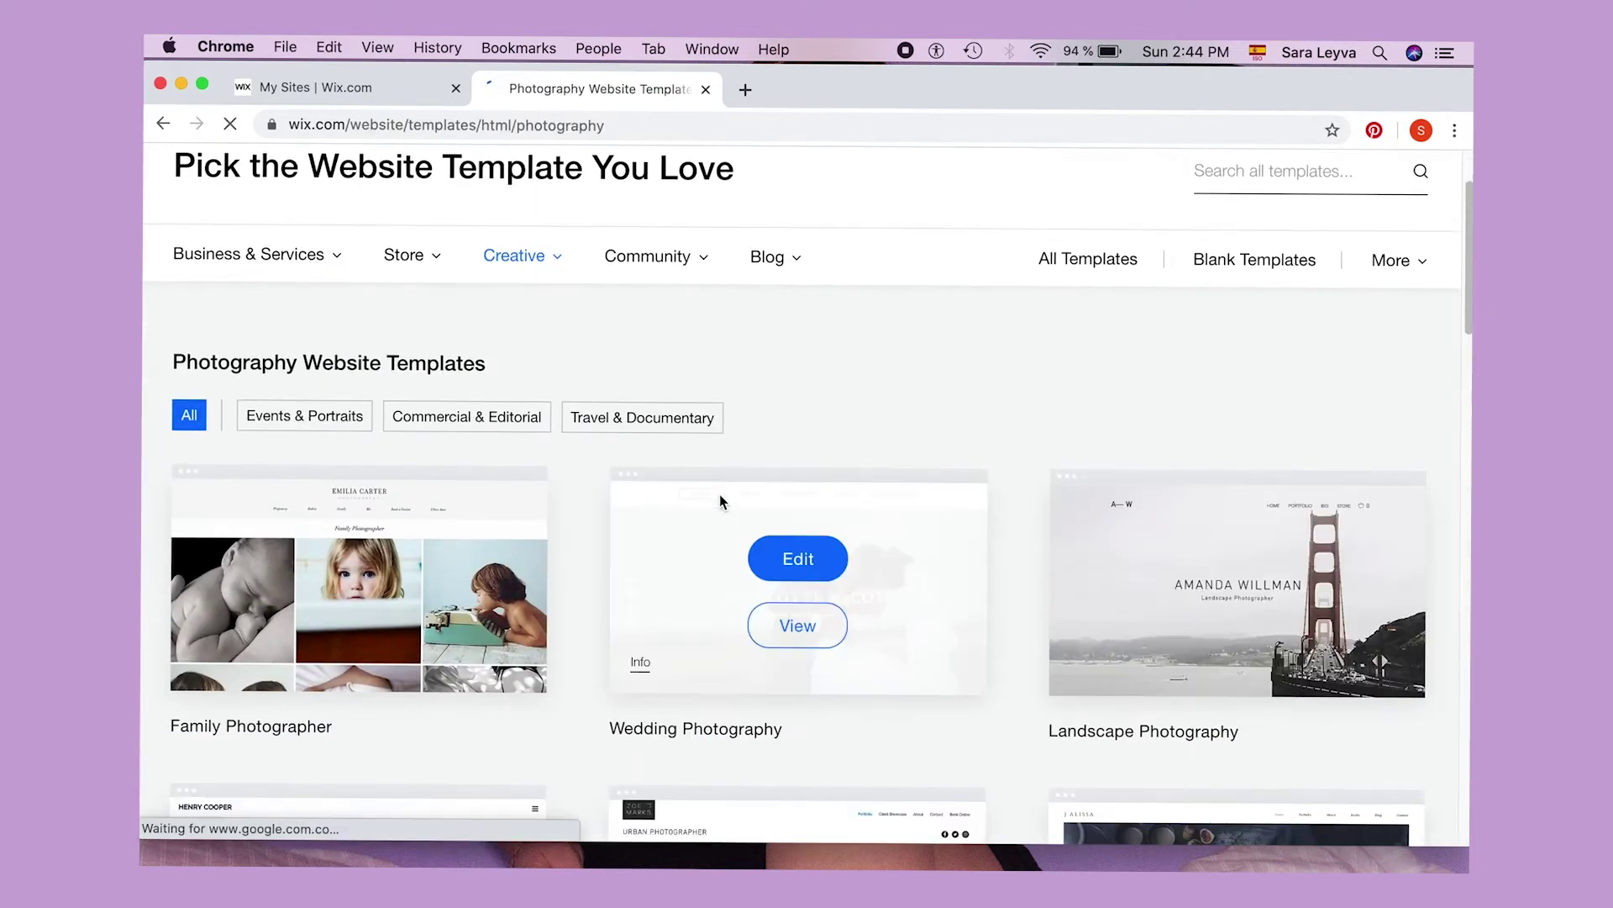
scroll(720, 494, down, 4)
scroll(719, 494, down, 5)
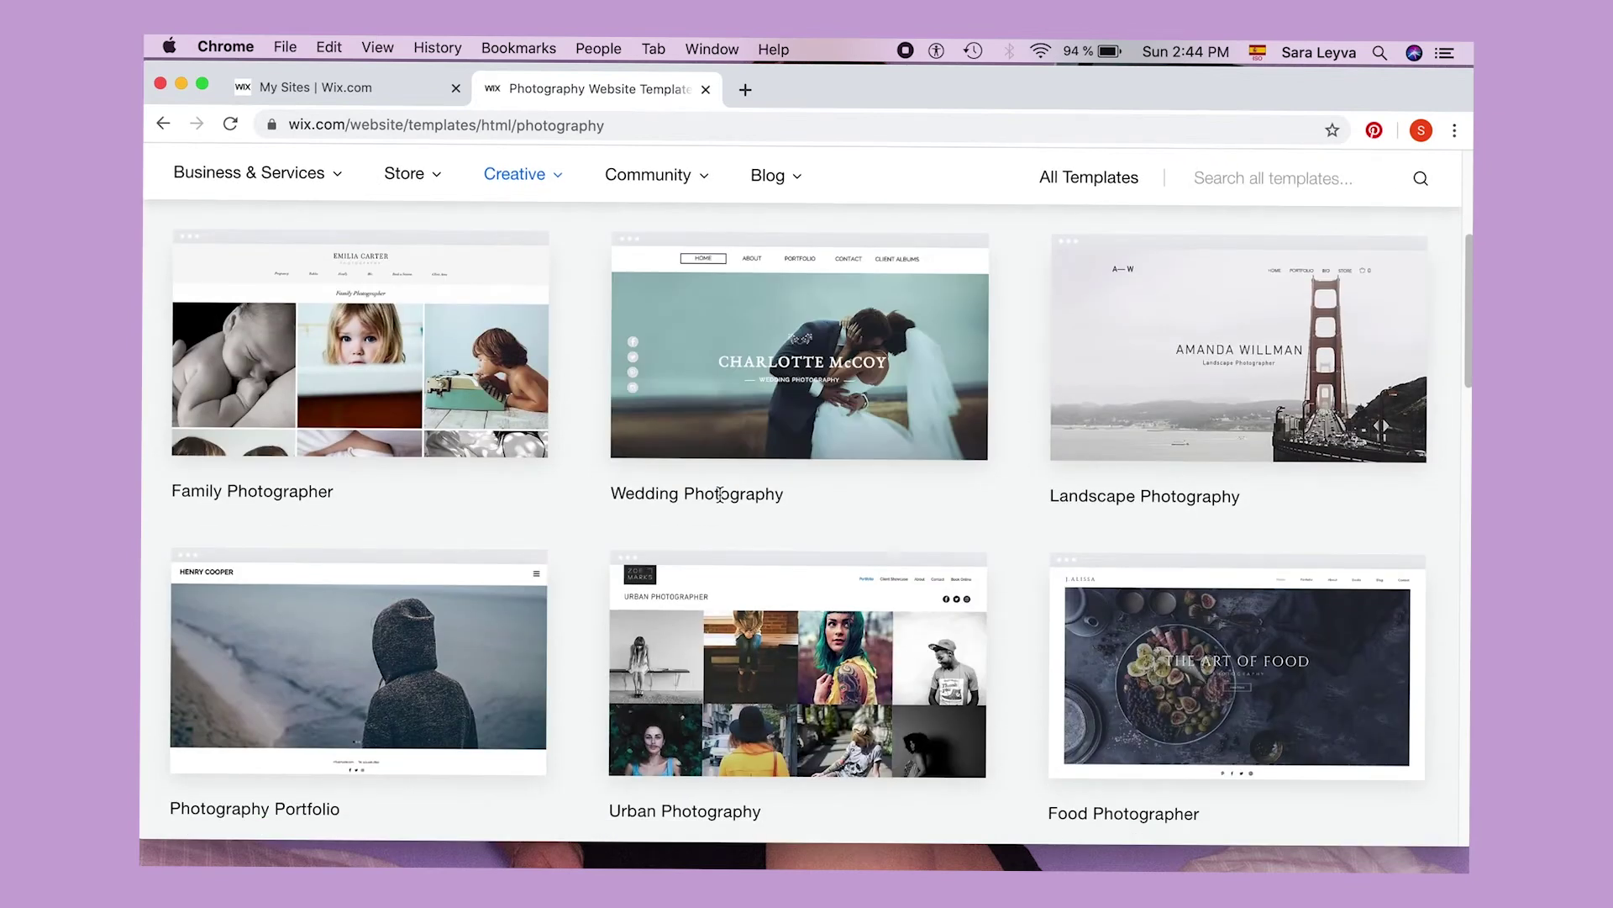
scroll(719, 494, up, 7)
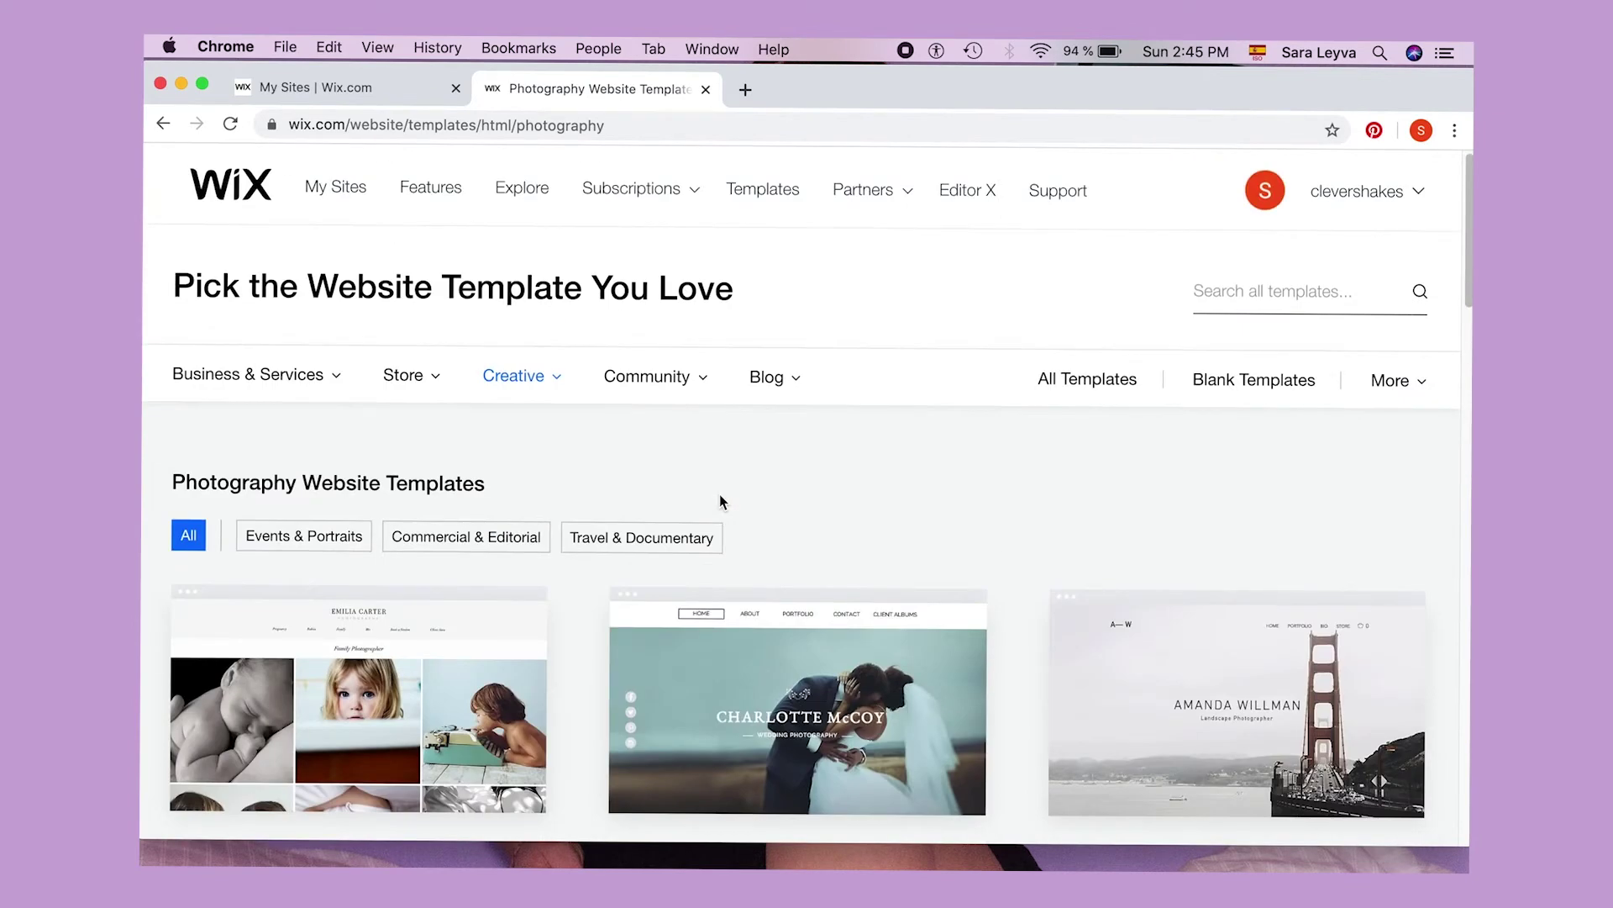
scroll(719, 496, down, 8)
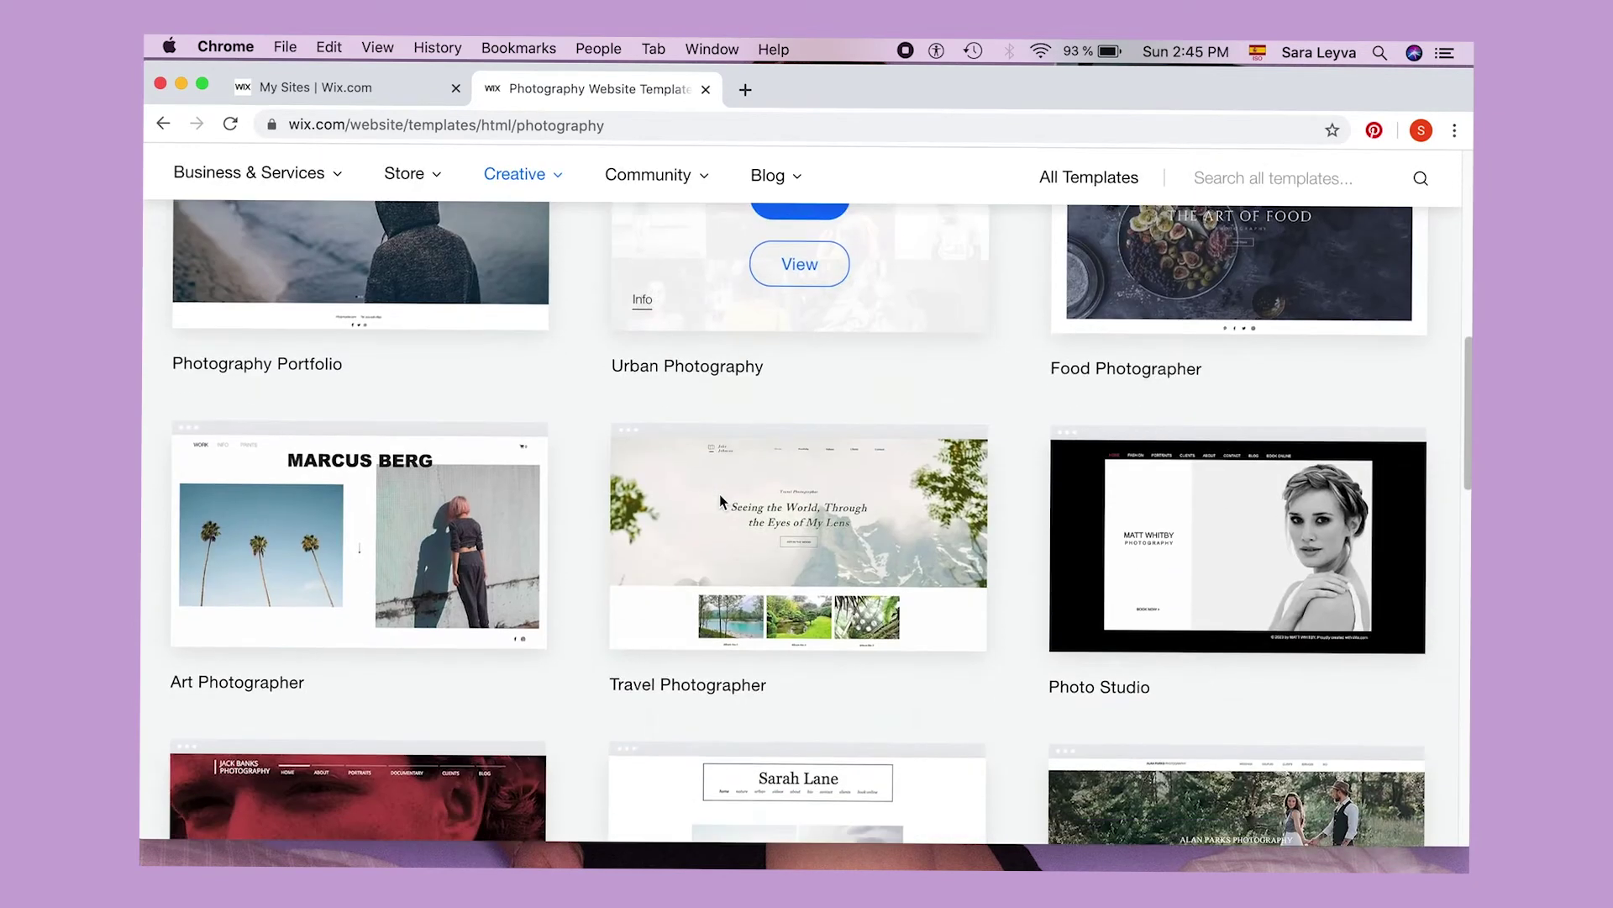
scroll(719, 494, down, 6)
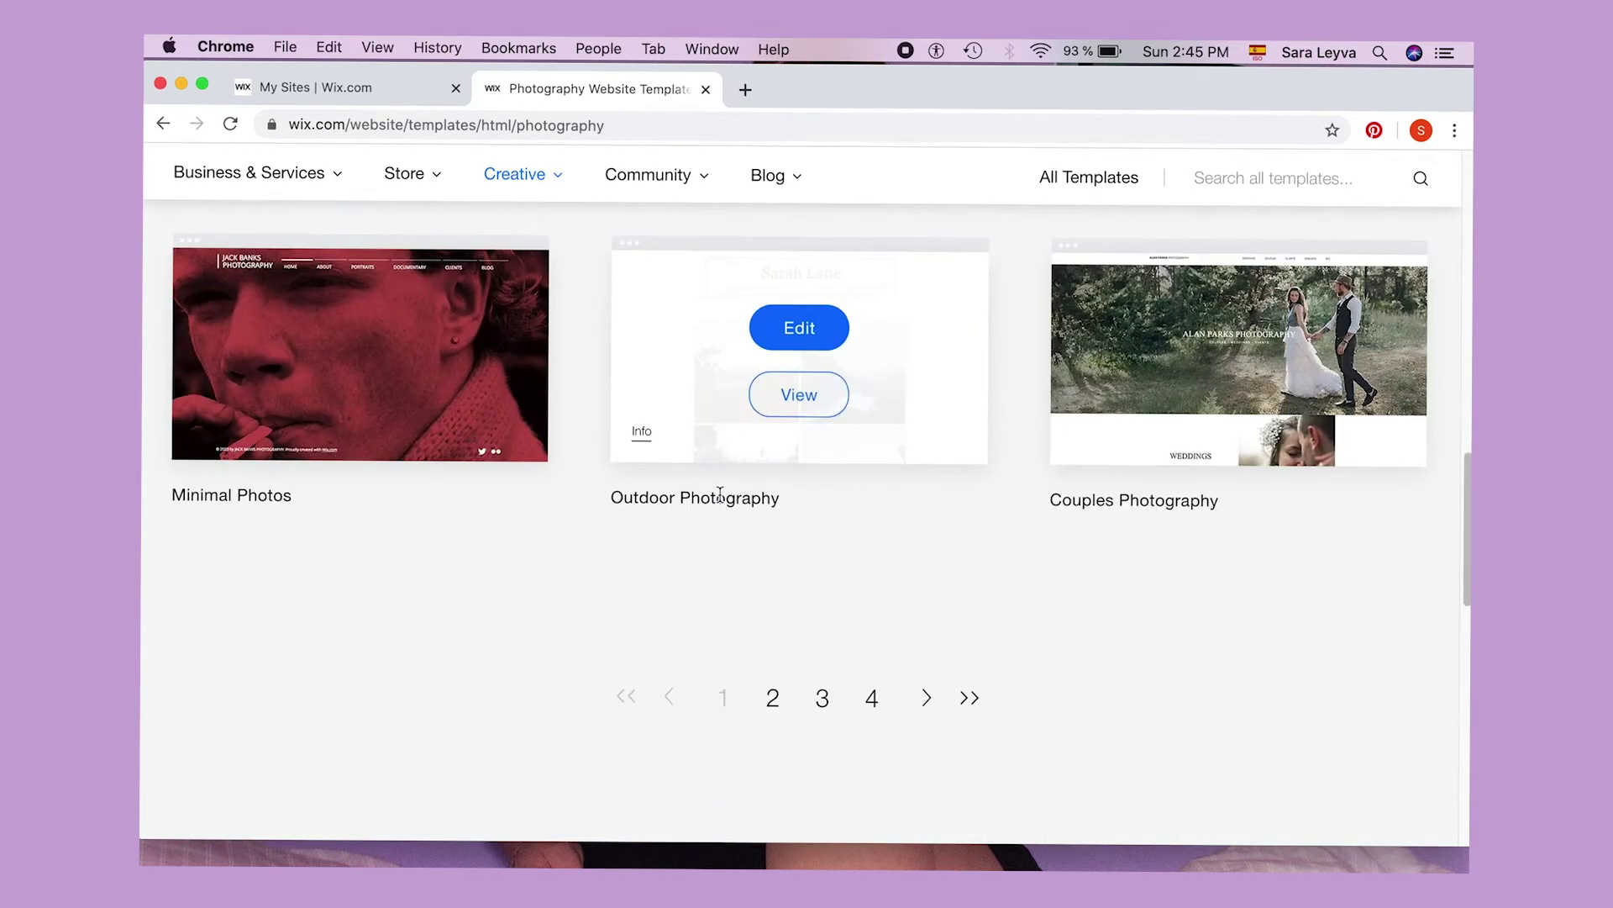
scroll(543, 670, up, 12)
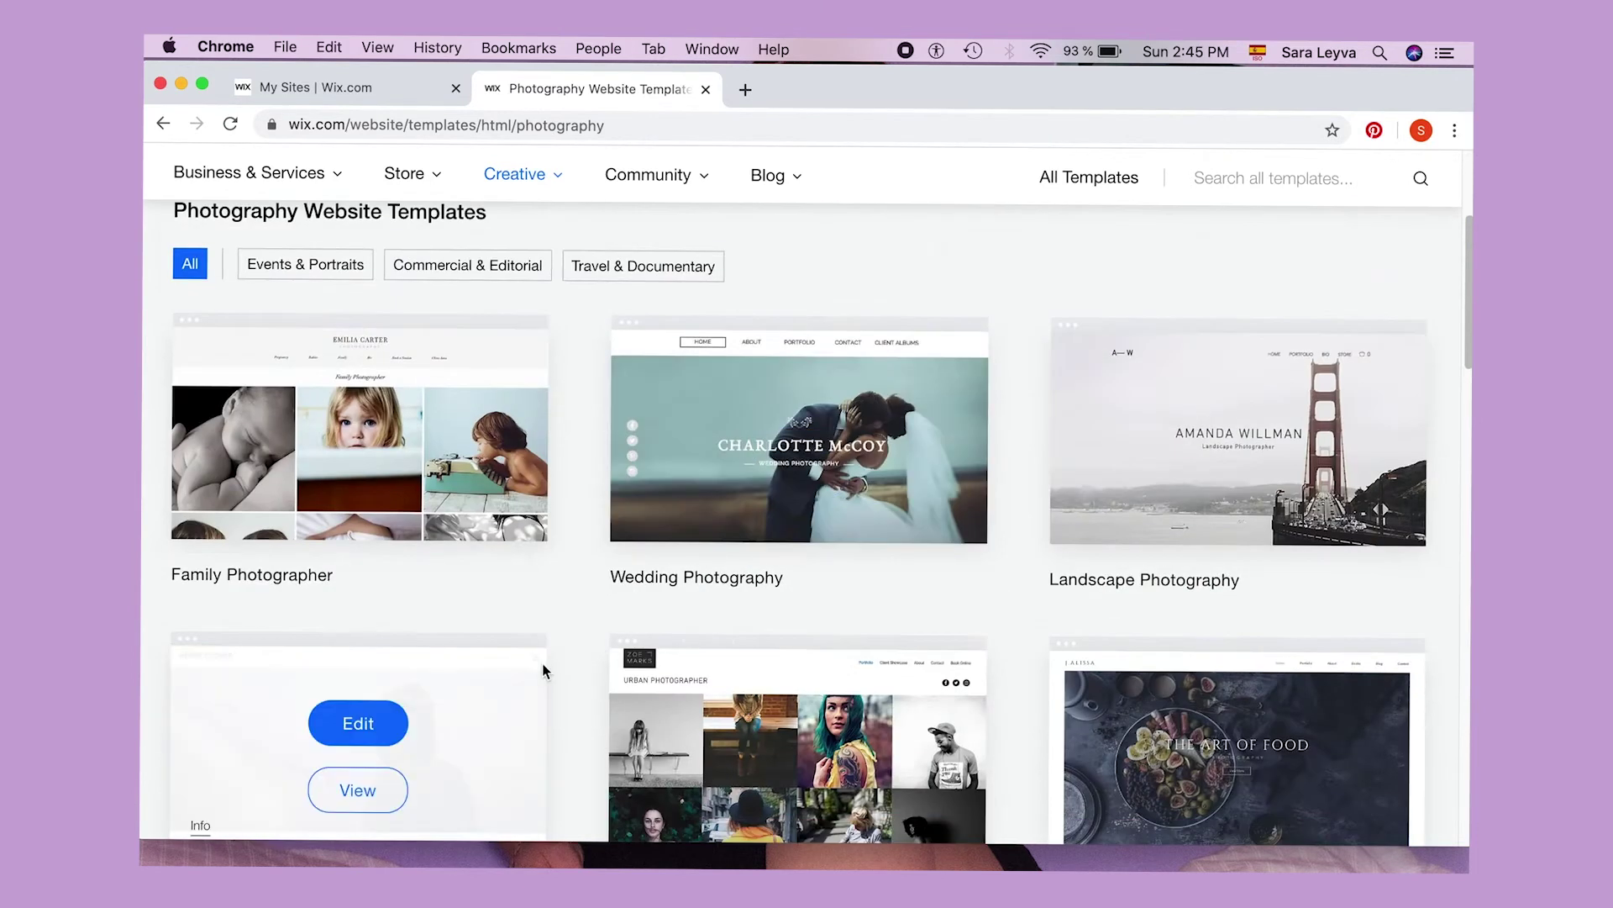
scroll(542, 671, down, 1)
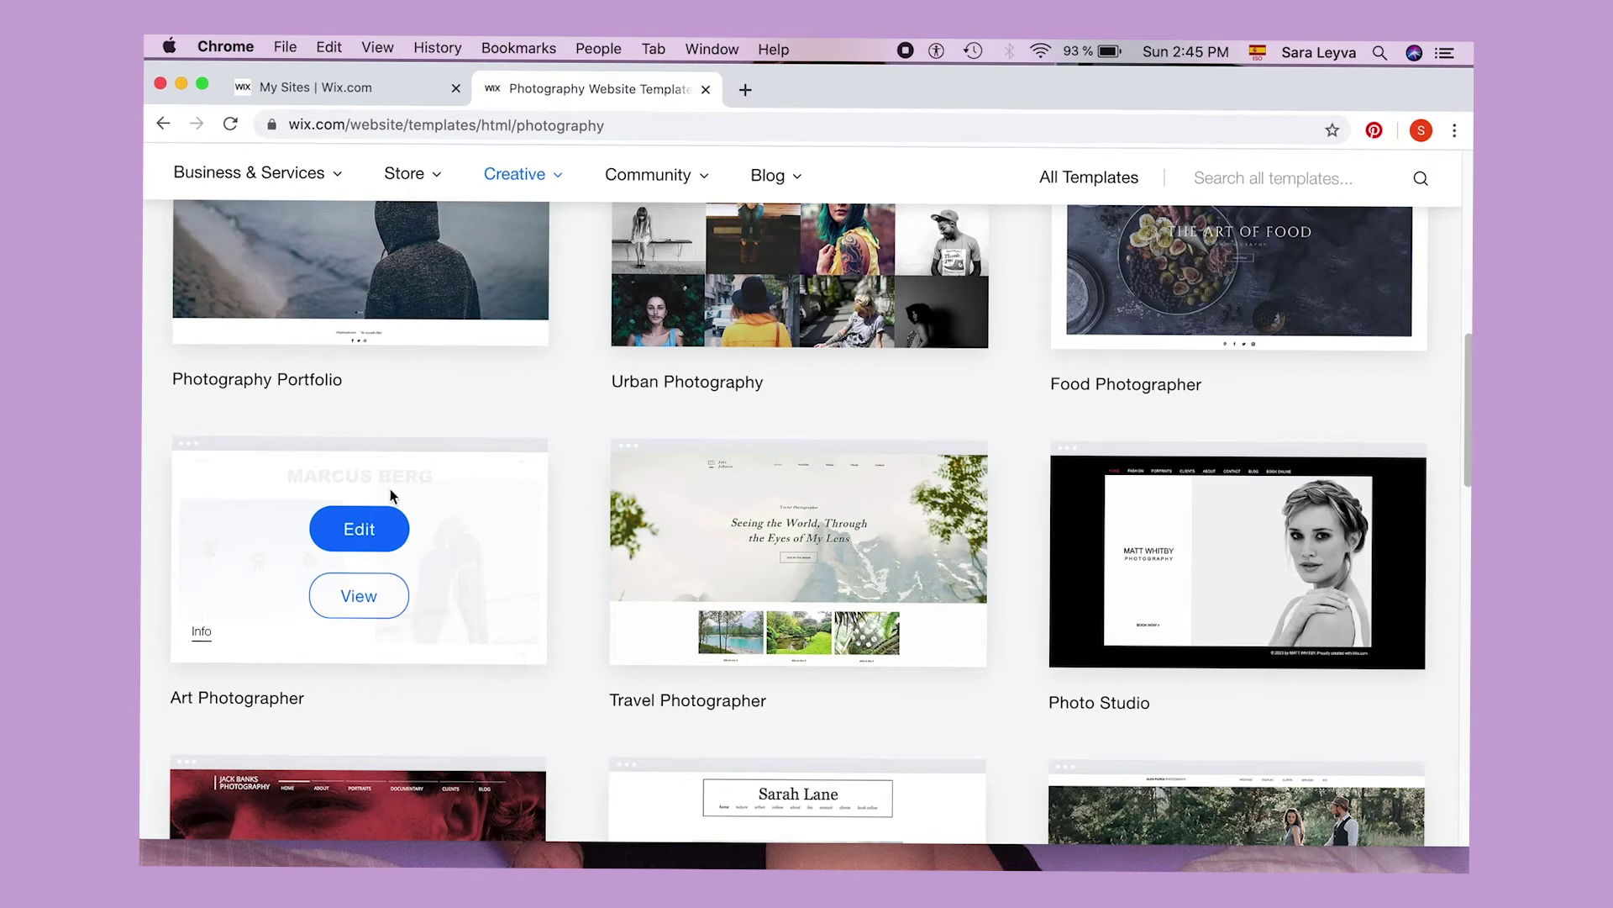
- Preview the Art Photographer template, dismissing the starting-point prompt, and look over its whole home page
click(367, 603)
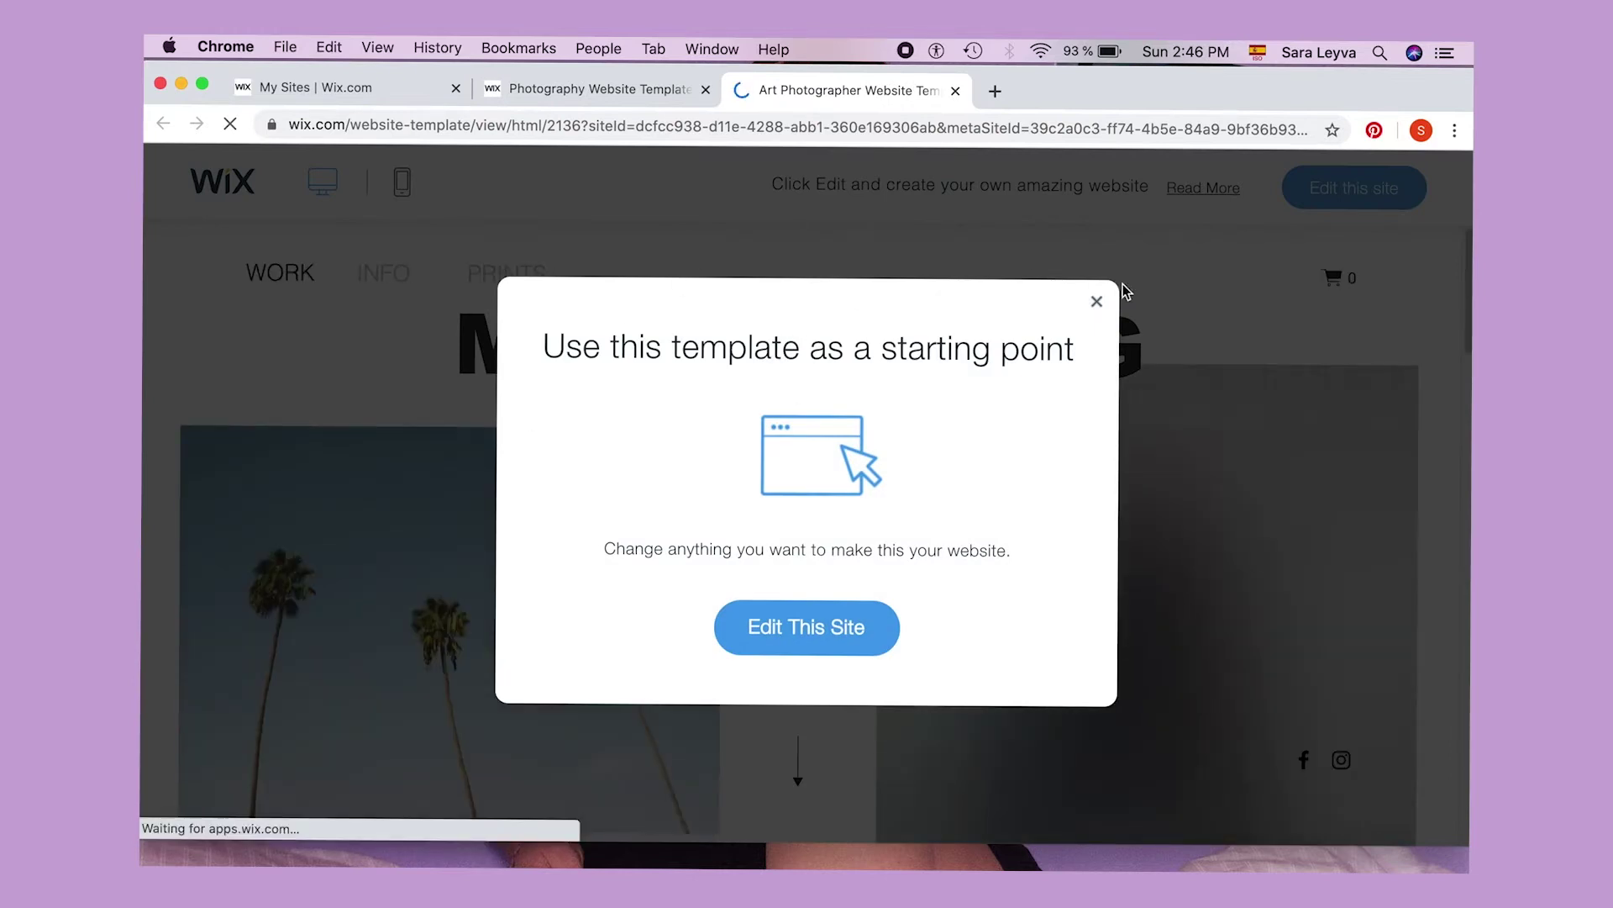
click(1095, 301)
scroll(497, 465, down, 5)
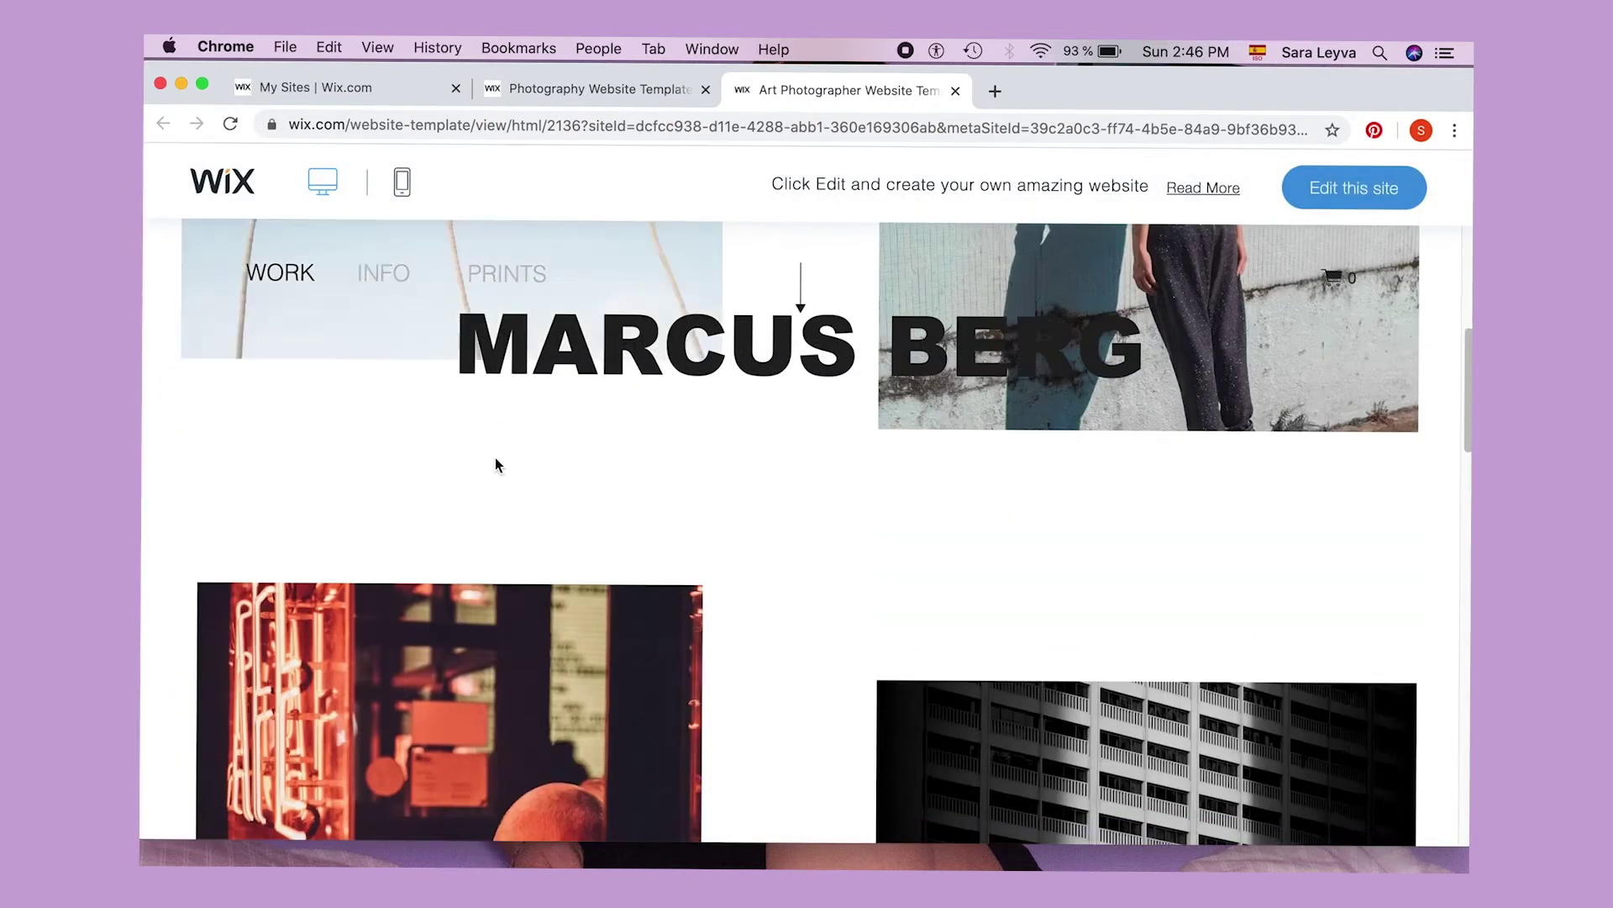
scroll(496, 461, down, 15)
scroll(496, 460, up, 20)
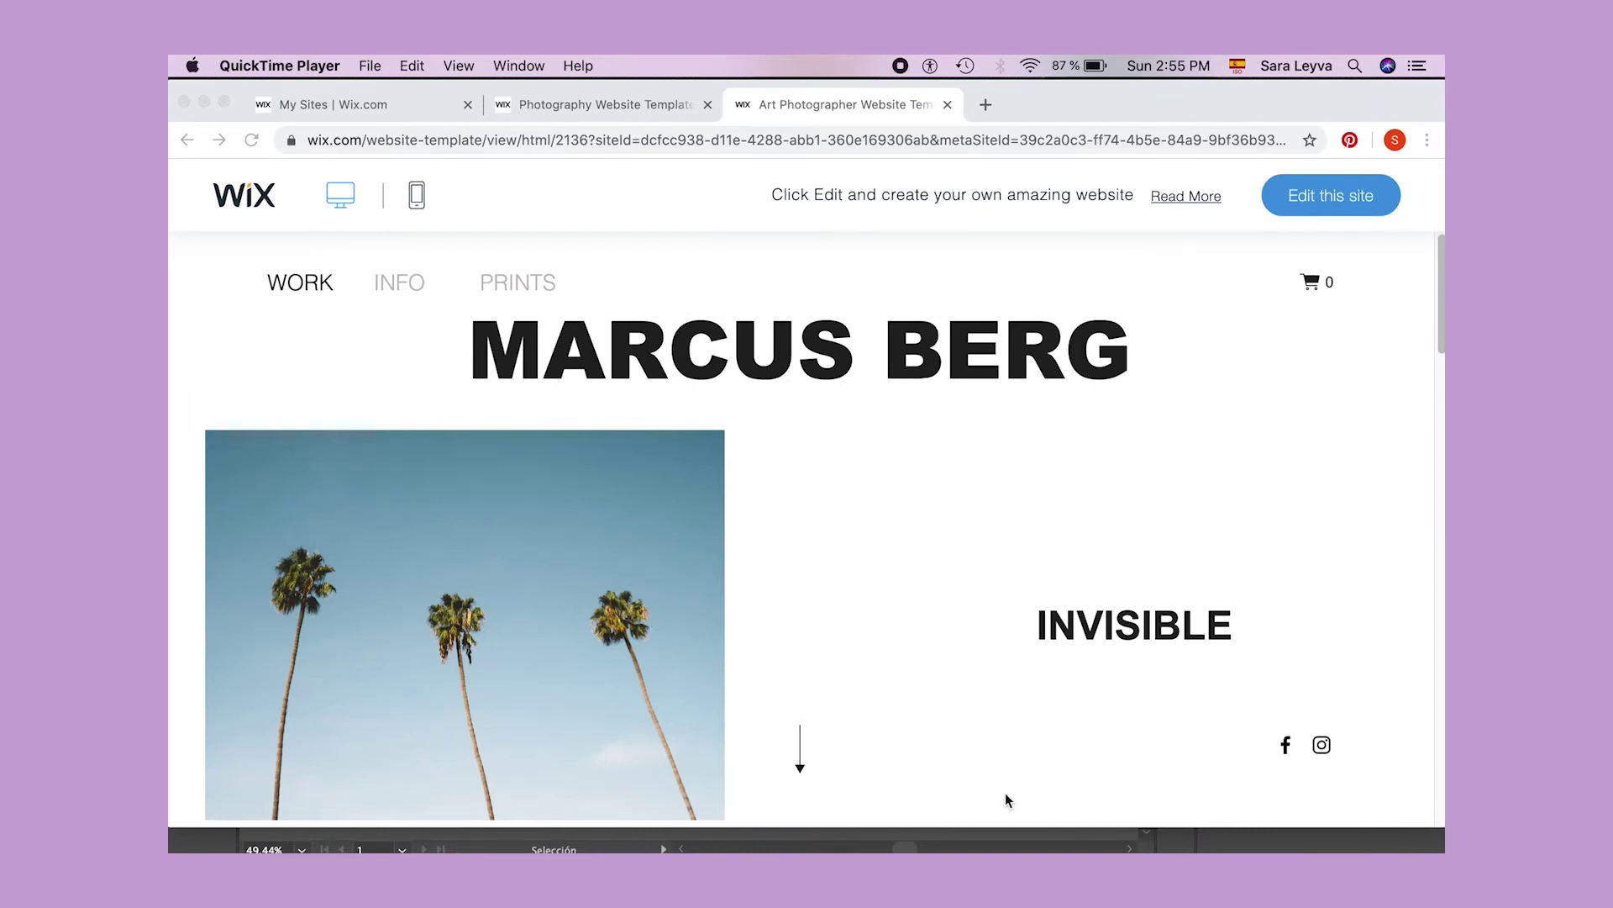
- Open the Art Photographer template for editing in the website editor
click(1342, 204)
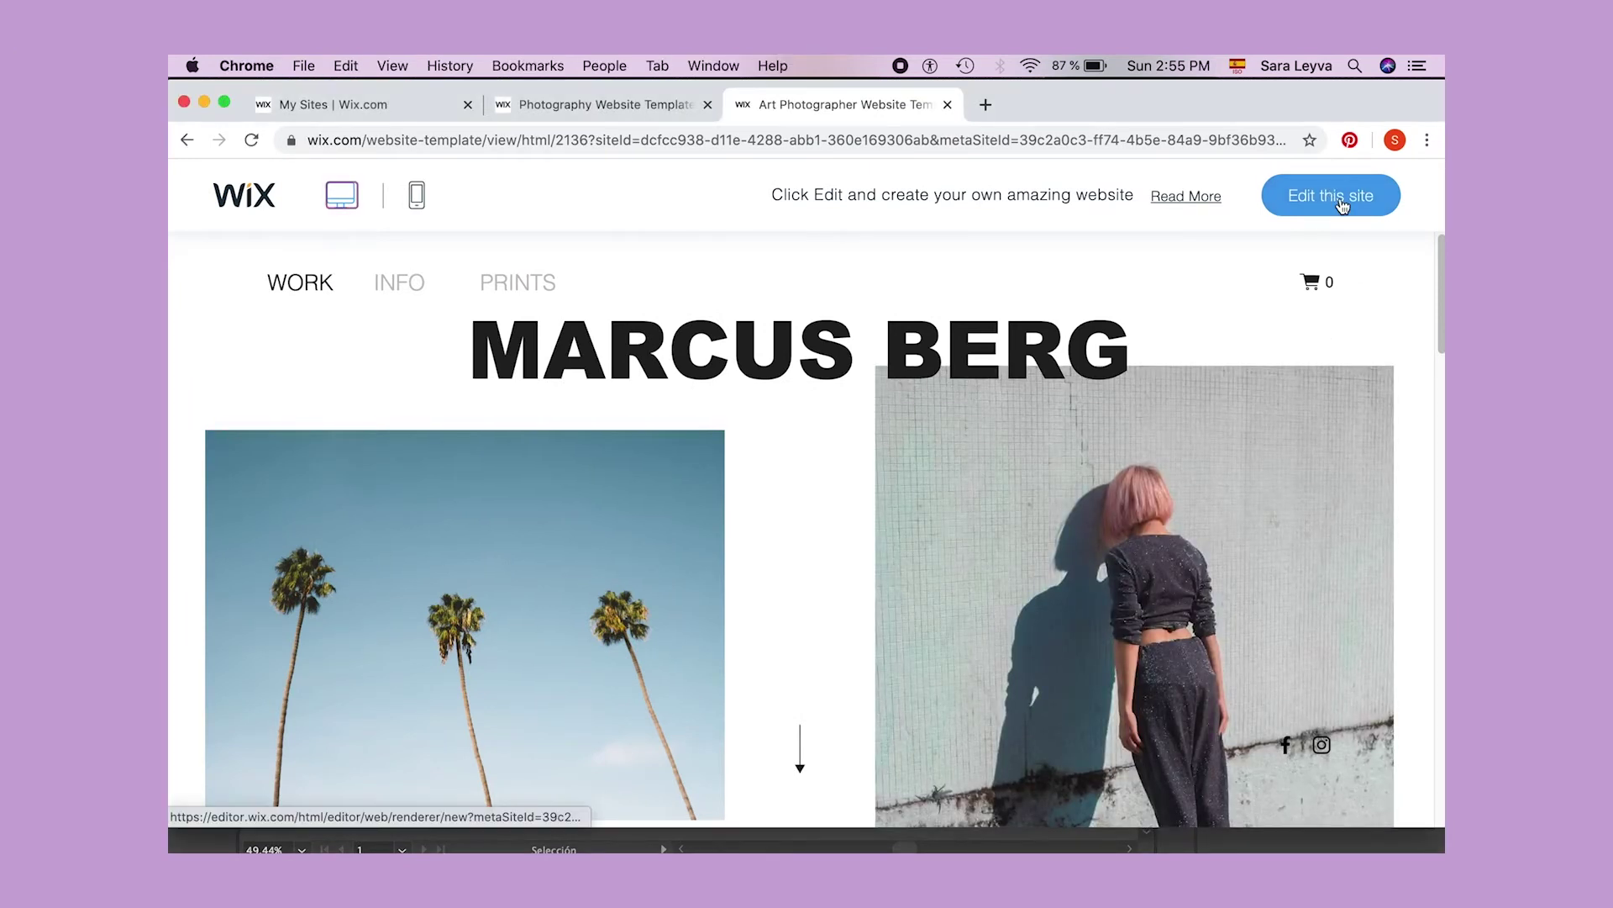
click(1342, 204)
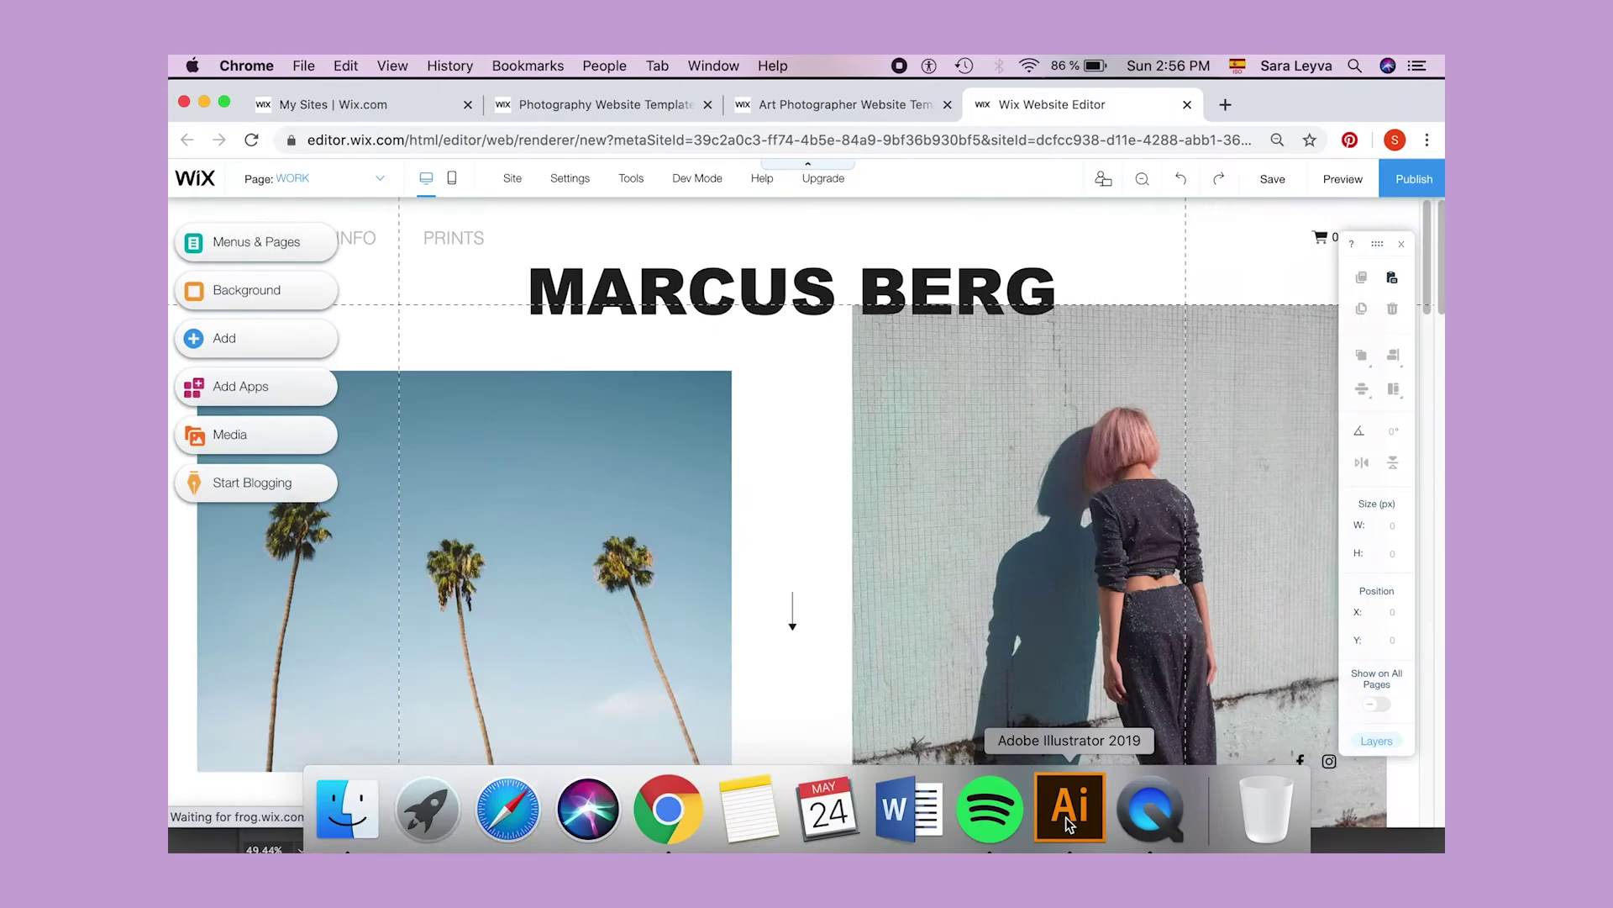
- Switch to Adobe Illustrator and label the uppermost box of the site map diagram "Home"
click(1068, 836)
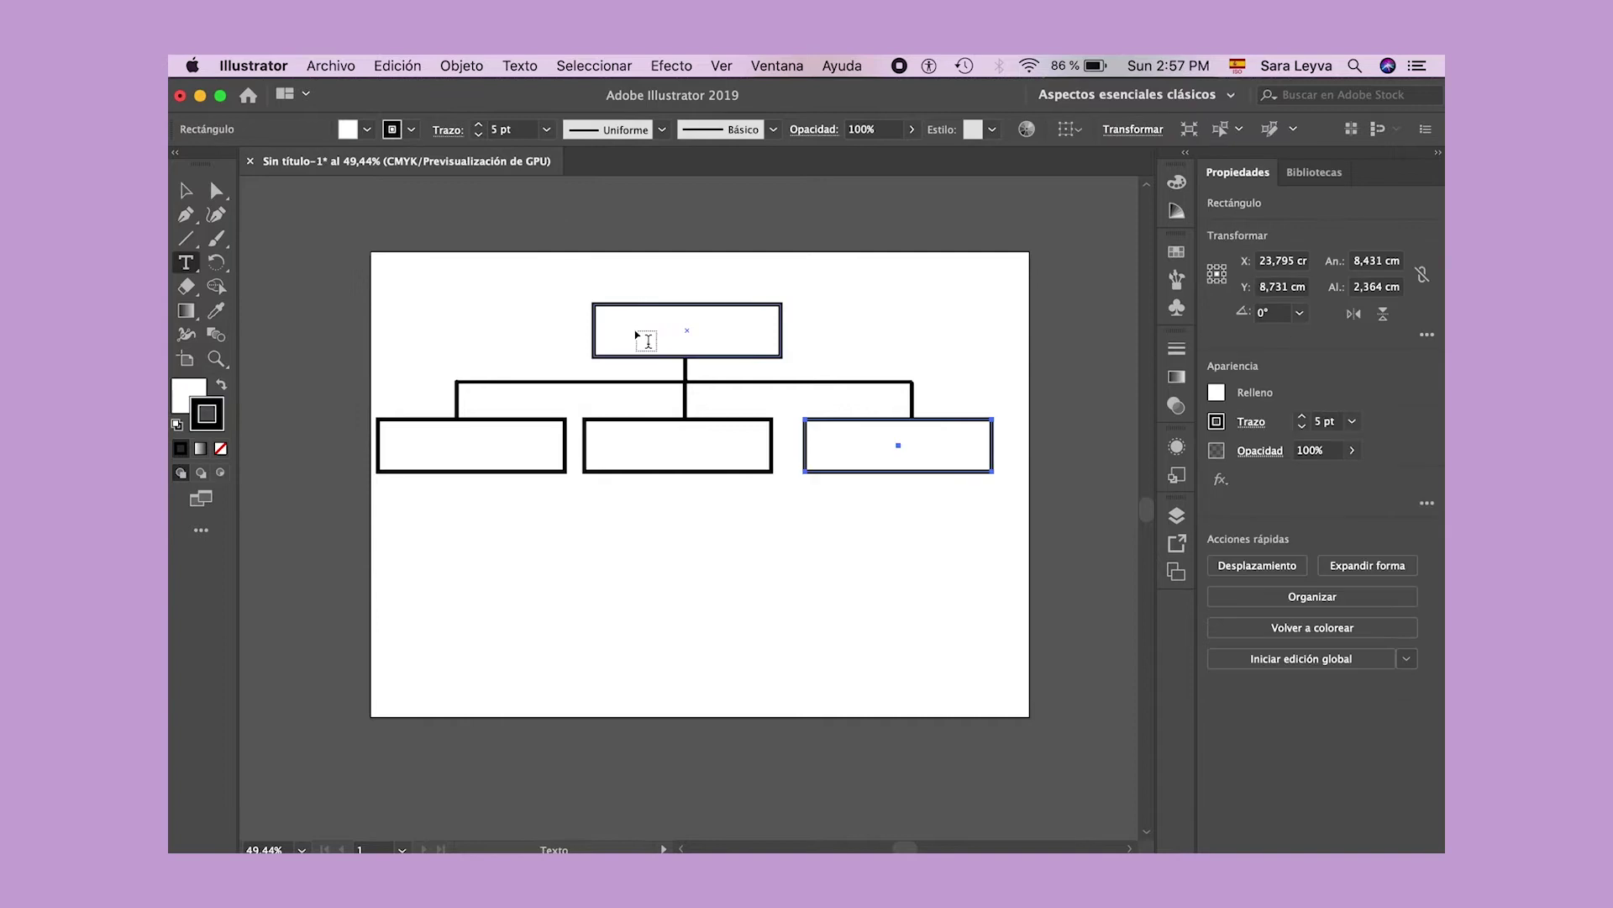
click(623, 331)
key(BackSpace)
text(Home)
drag(659, 340, 691, 335)
- Label the three second-level boxes "Services or art", "who I am" and "Contact"
key(BackSpace)
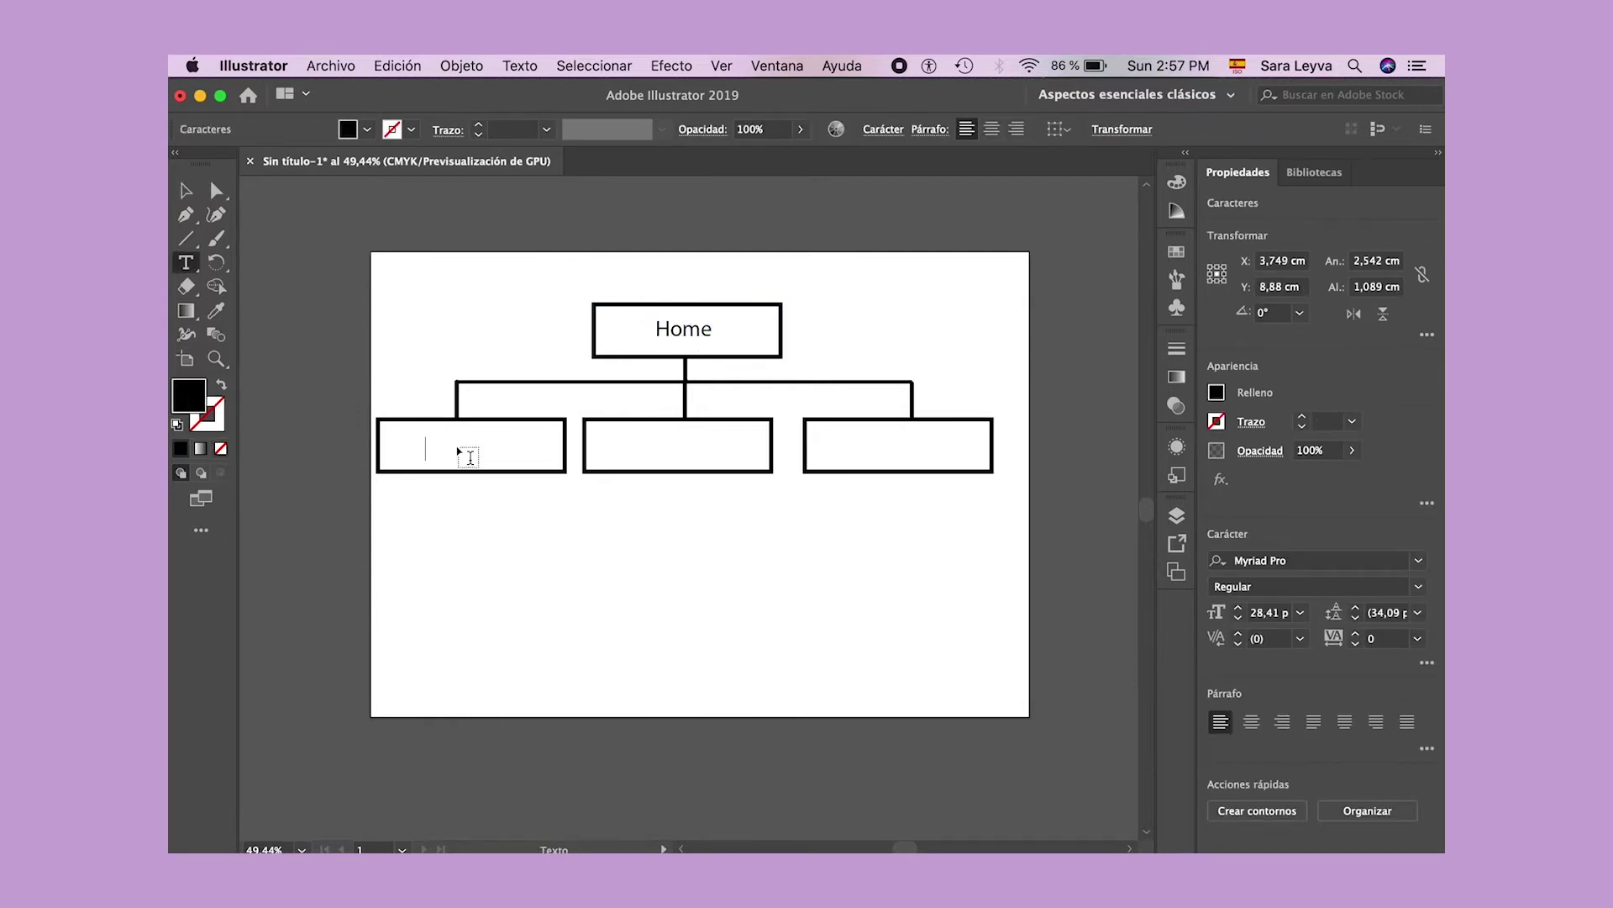
text(Services or art)
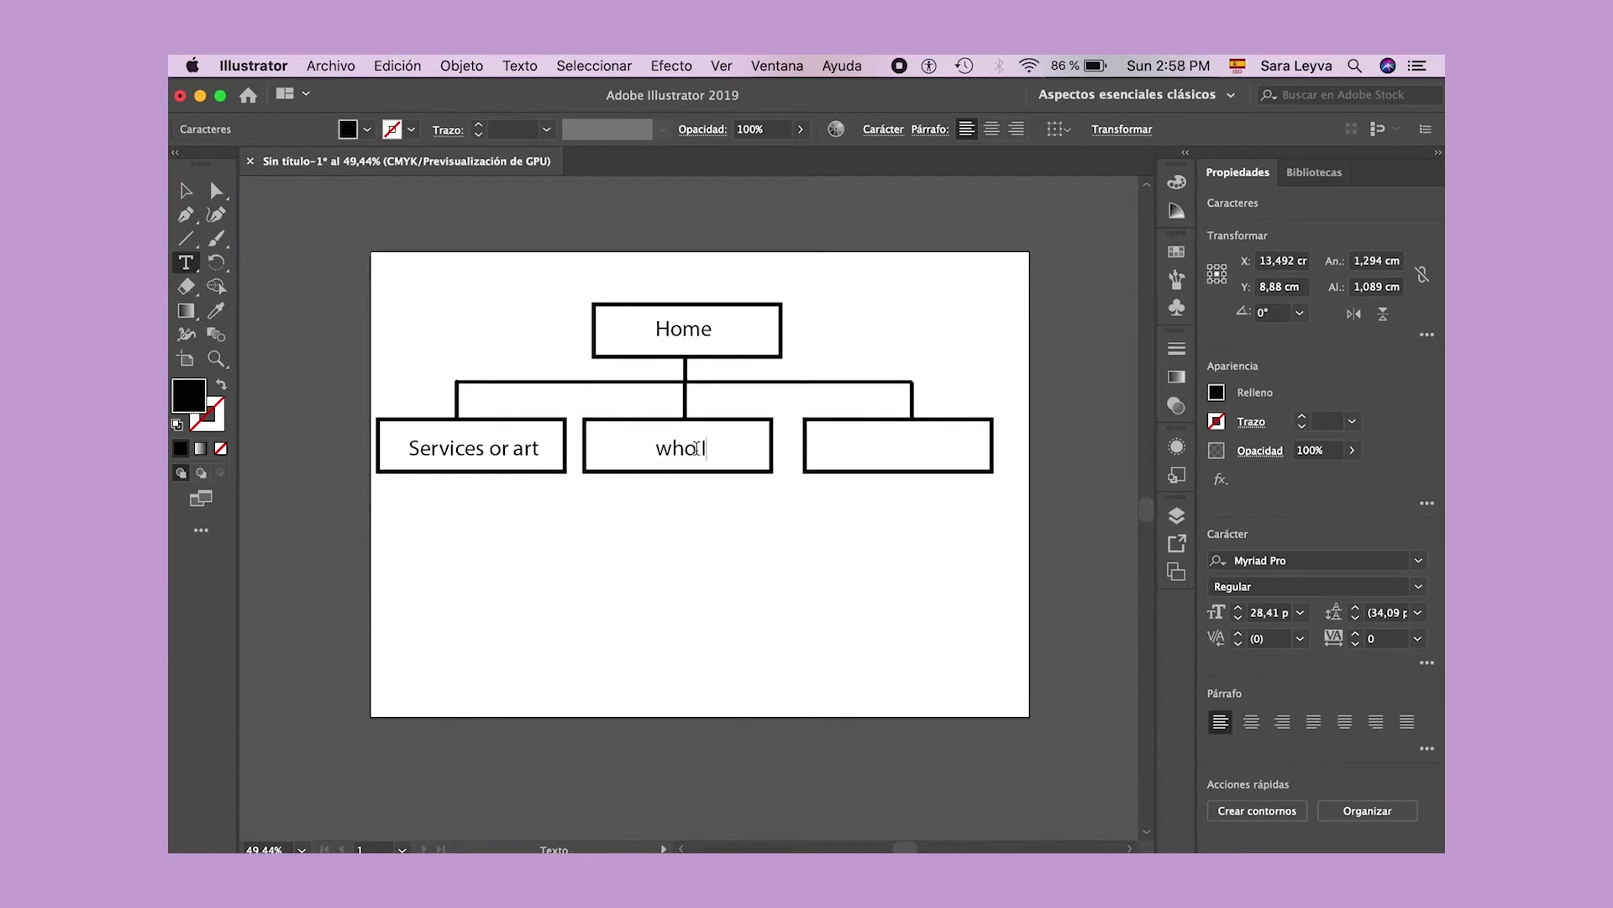
text(am)
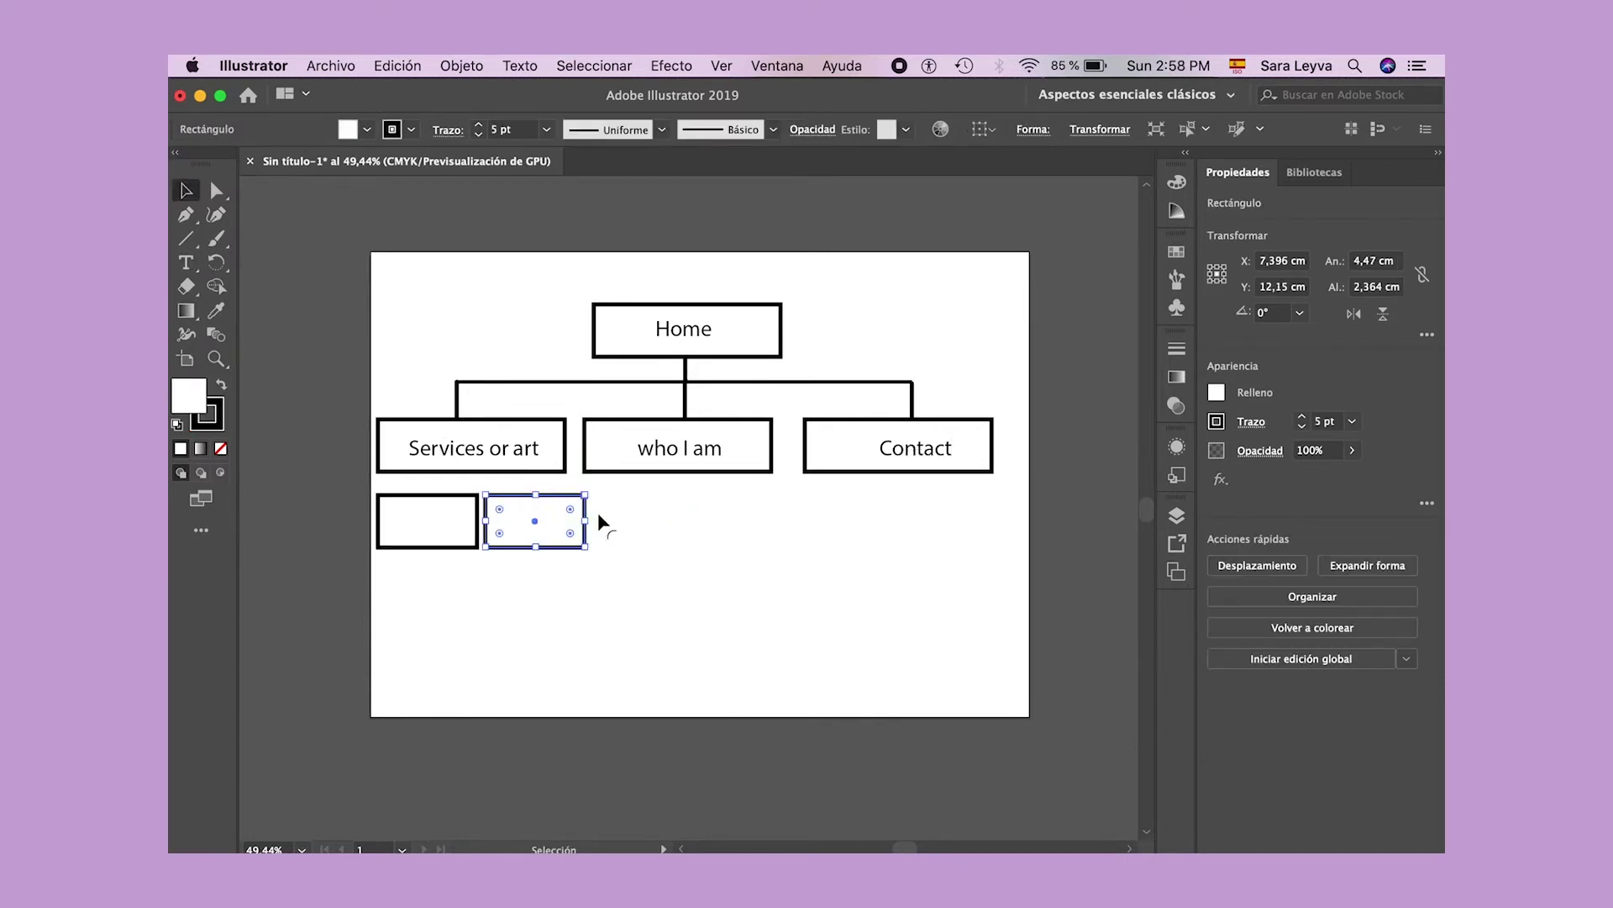
- Narrow the second small box so it ends flush with the right edge of the "Services or art" box
drag(600, 520, 566, 521)
click(566, 608)
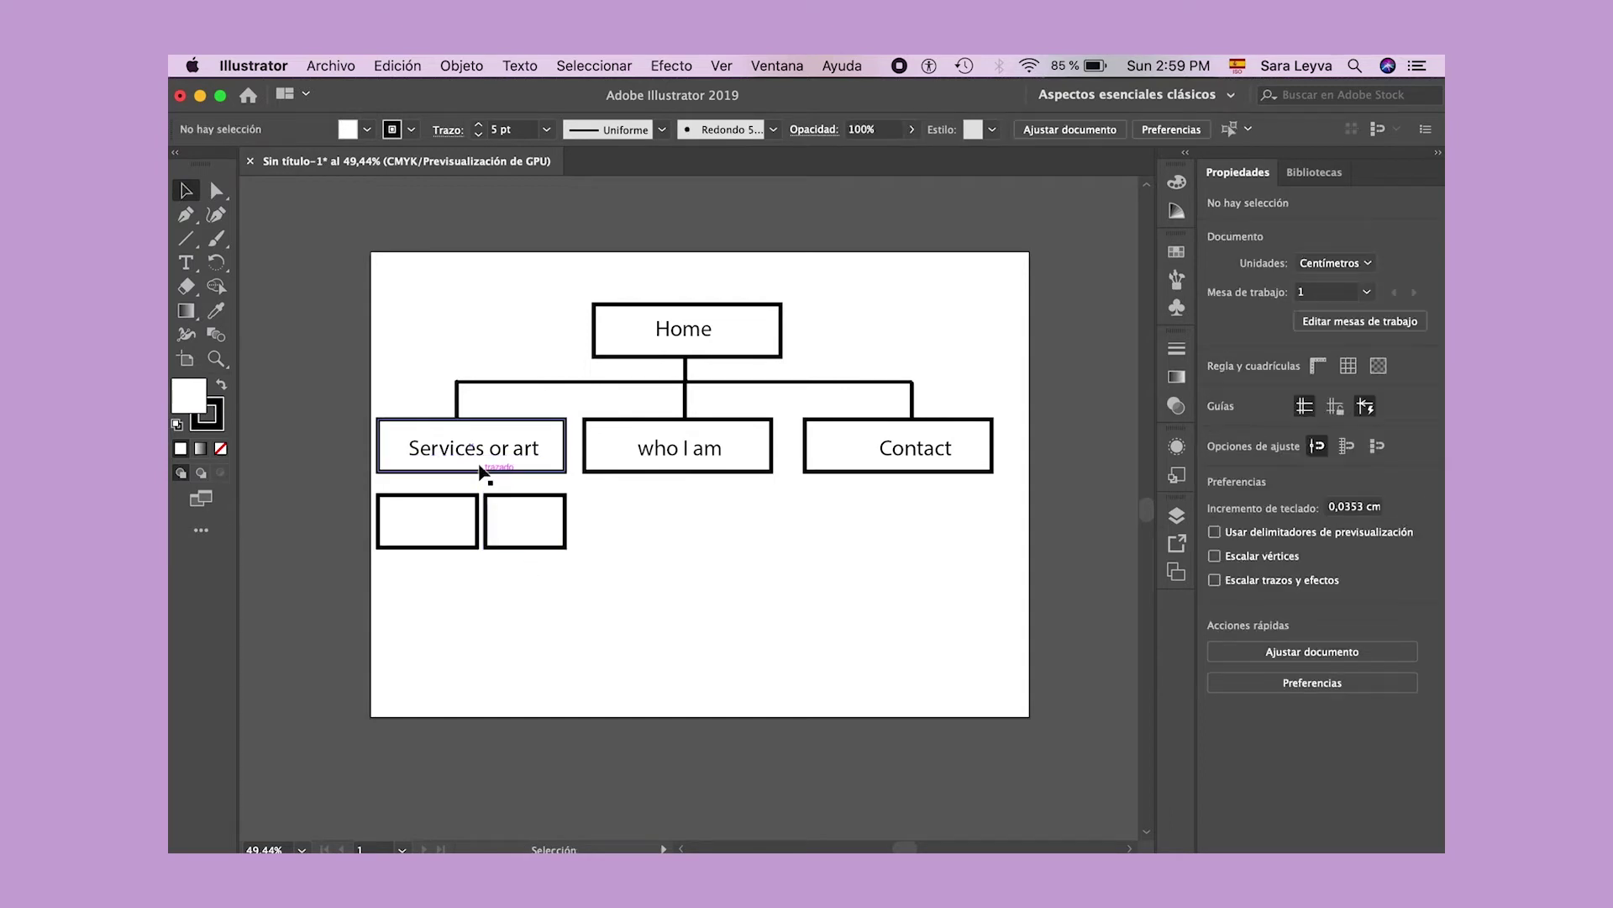
click(471, 461)
- Add the text "Photography", scale it down and place it in the first small box under "Services or art"
key(t)
click(619, 513)
text(Photography)
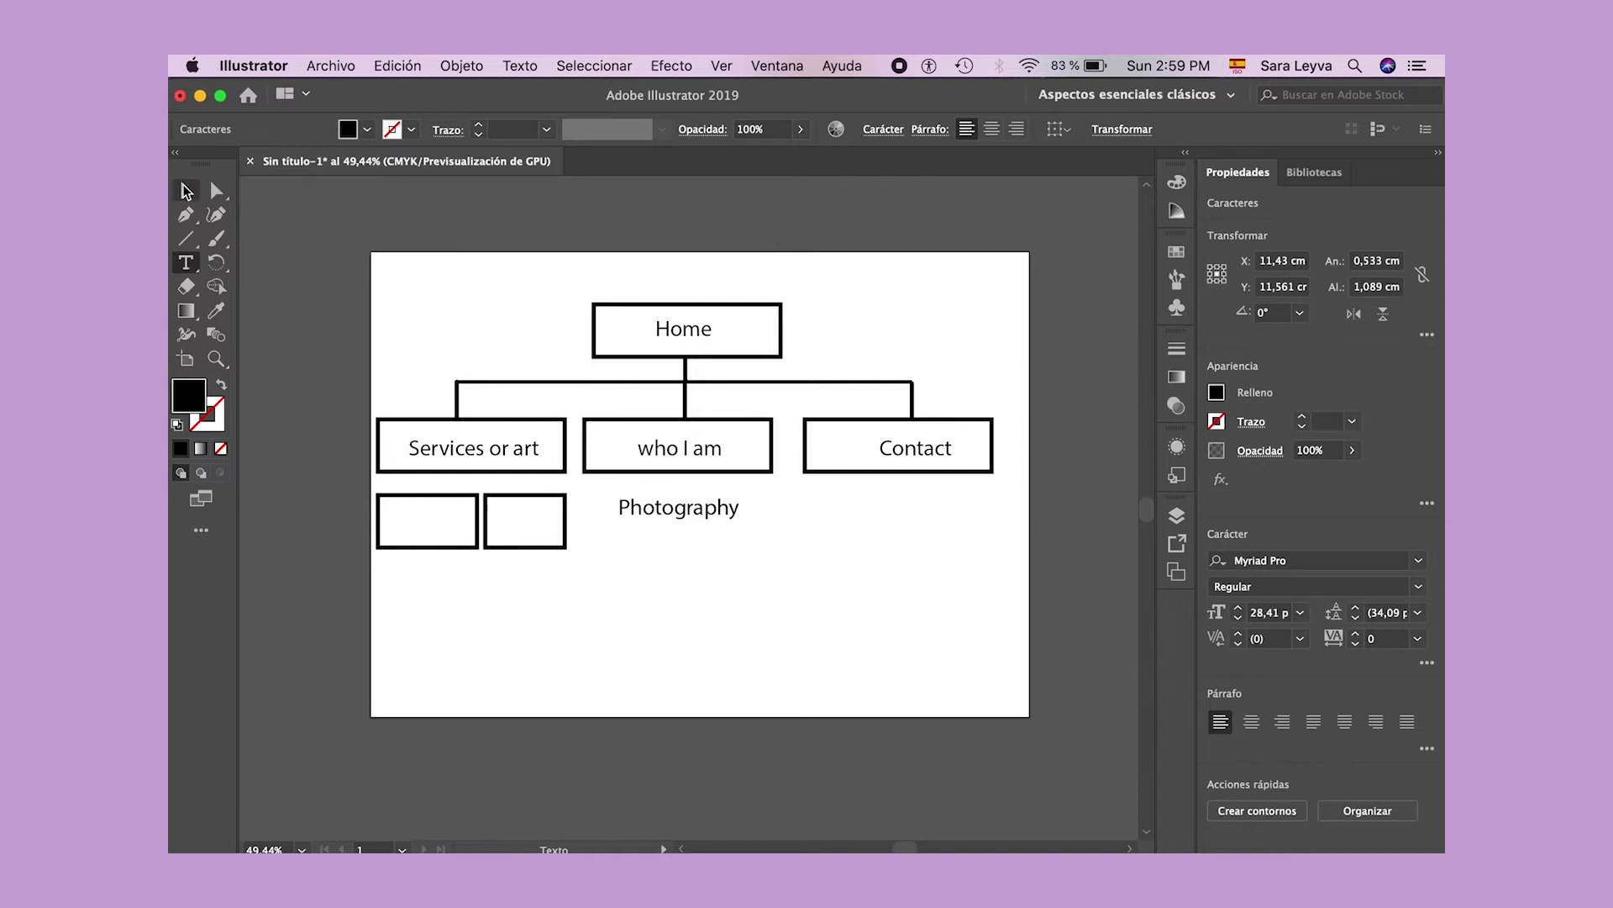
click(185, 189)
drag(746, 522, 713, 514)
drag(664, 506, 427, 525)
- Duplicate the "Photography" label, change the copy to "Products" and place it in the second small box
key(super+c)
key(super+v)
double_click(681, 507)
text(Products)
key(Escape)
drag(684, 508, 538, 530)
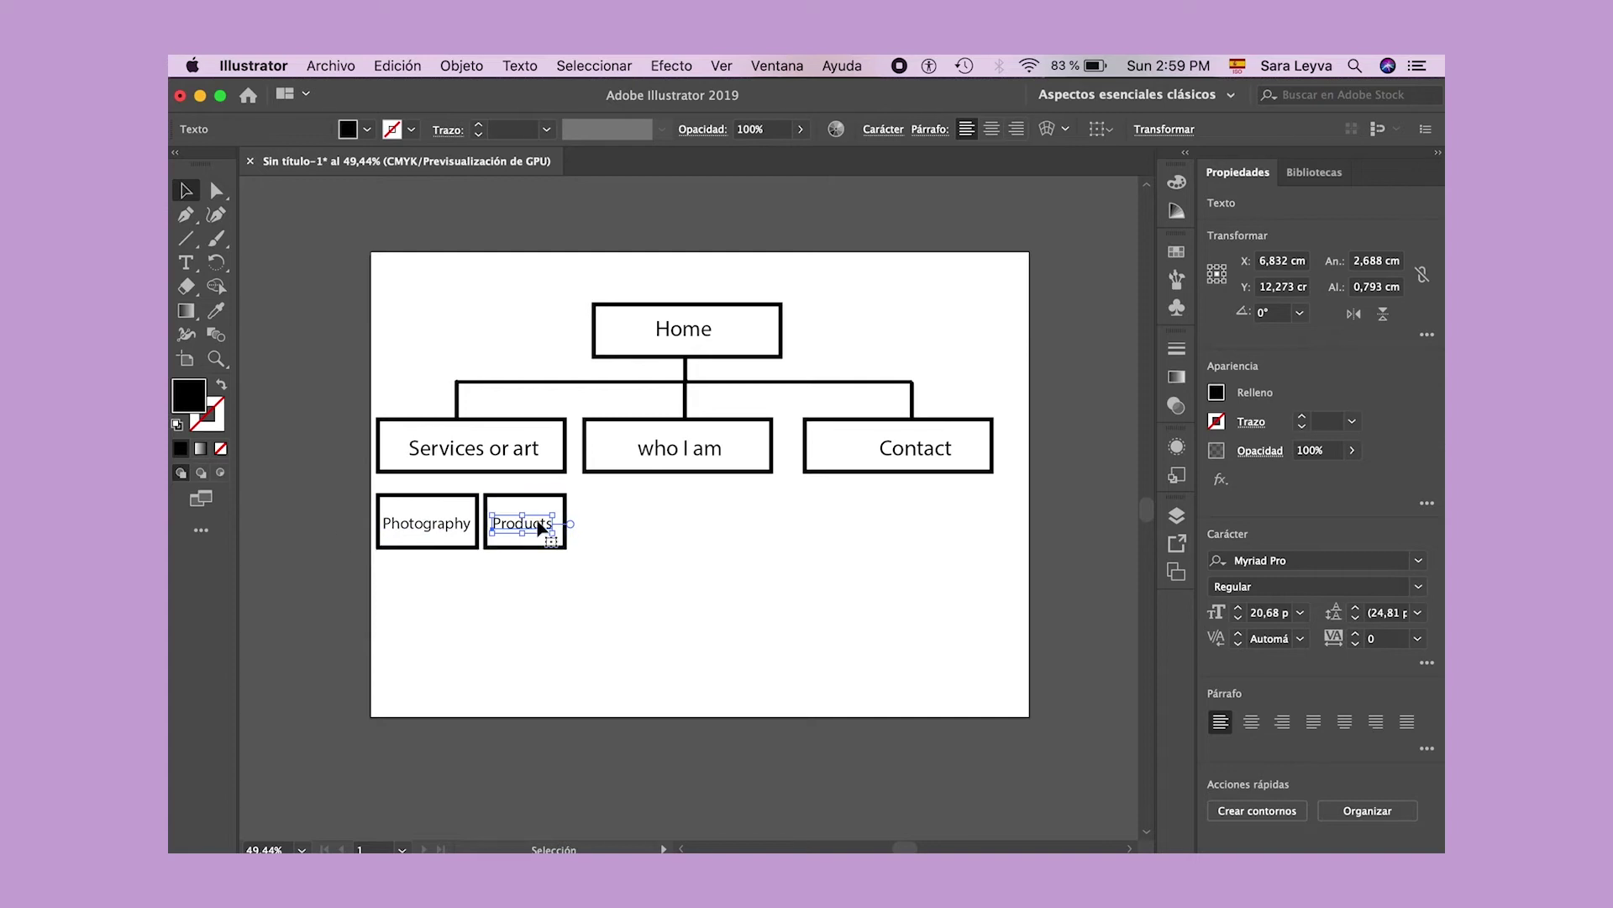
- Paste a pair of small labelled boxes under "who I am" and label the first one "History"
click(678, 473)
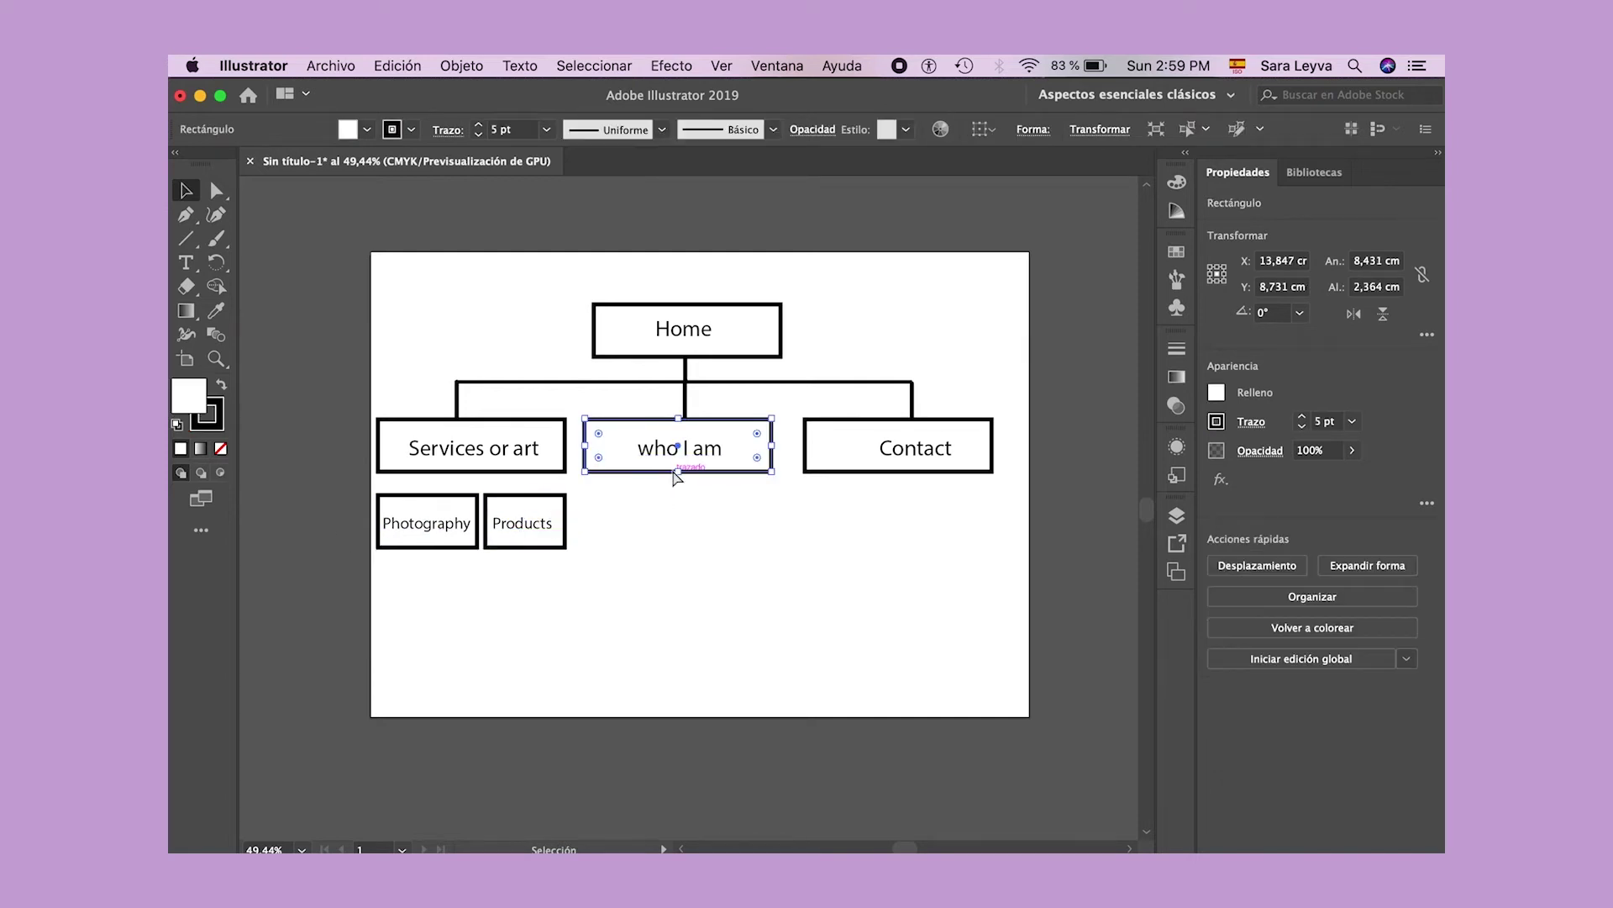
key(super+v)
double_click(669, 507)
text(History)
click(191, 186)
- Change the second small box's label under "who I am" to "Why this project" and scale it to fit the box
double_click(727, 528)
key(super+a)
key(BackSpace)
text(Why this project)
click(187, 190)
drag(809, 534, 770, 534)
click(928, 509)
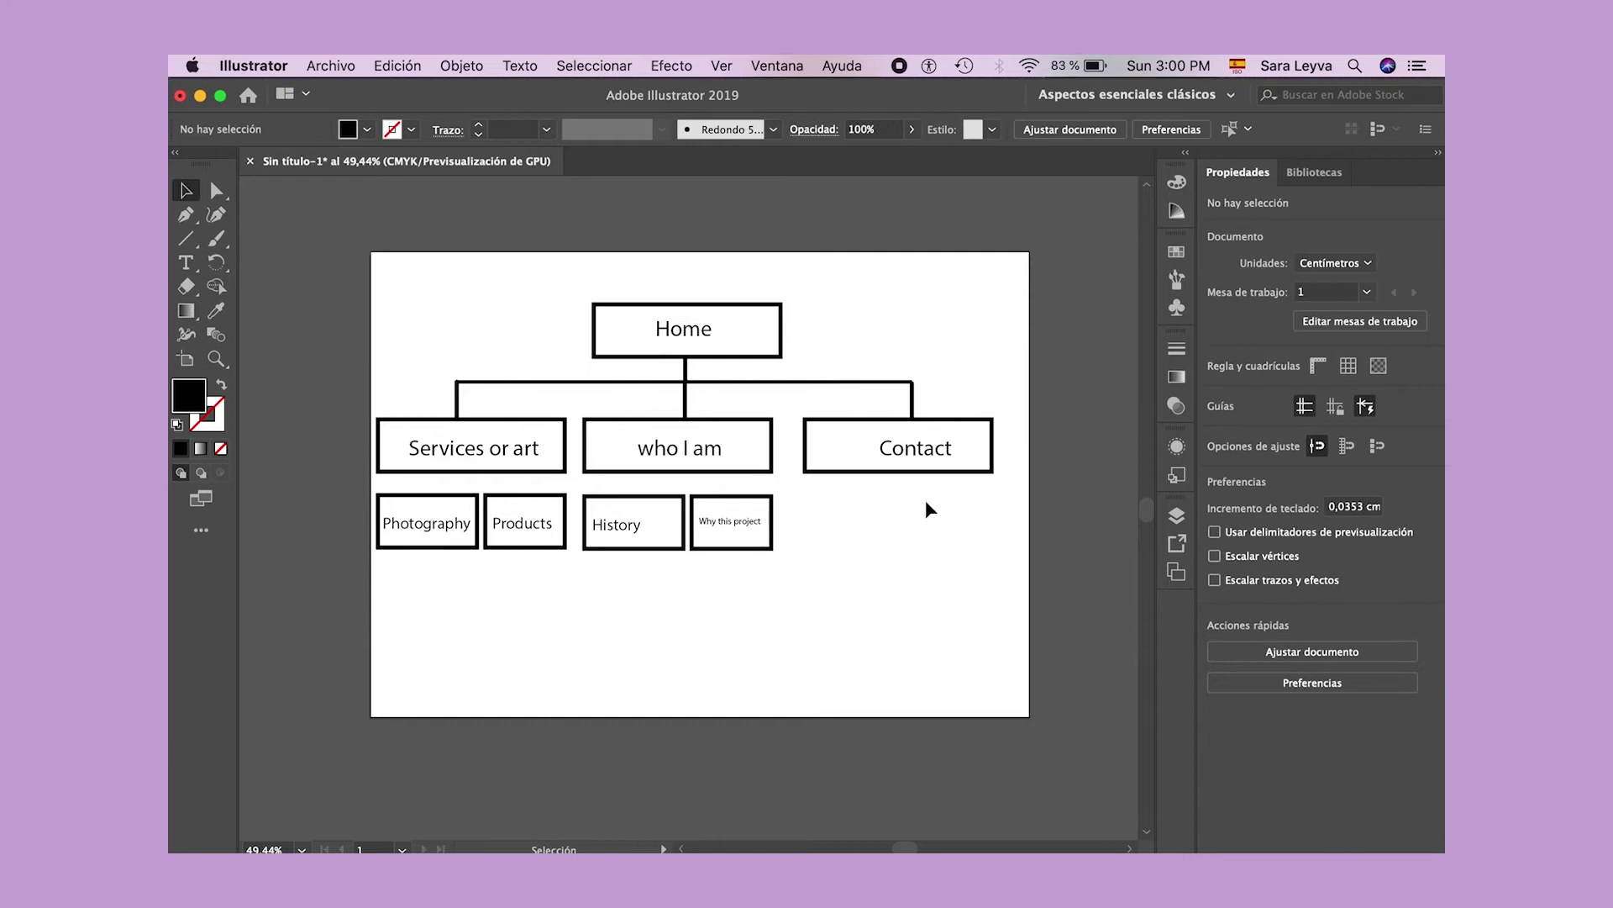
click(899, 452)
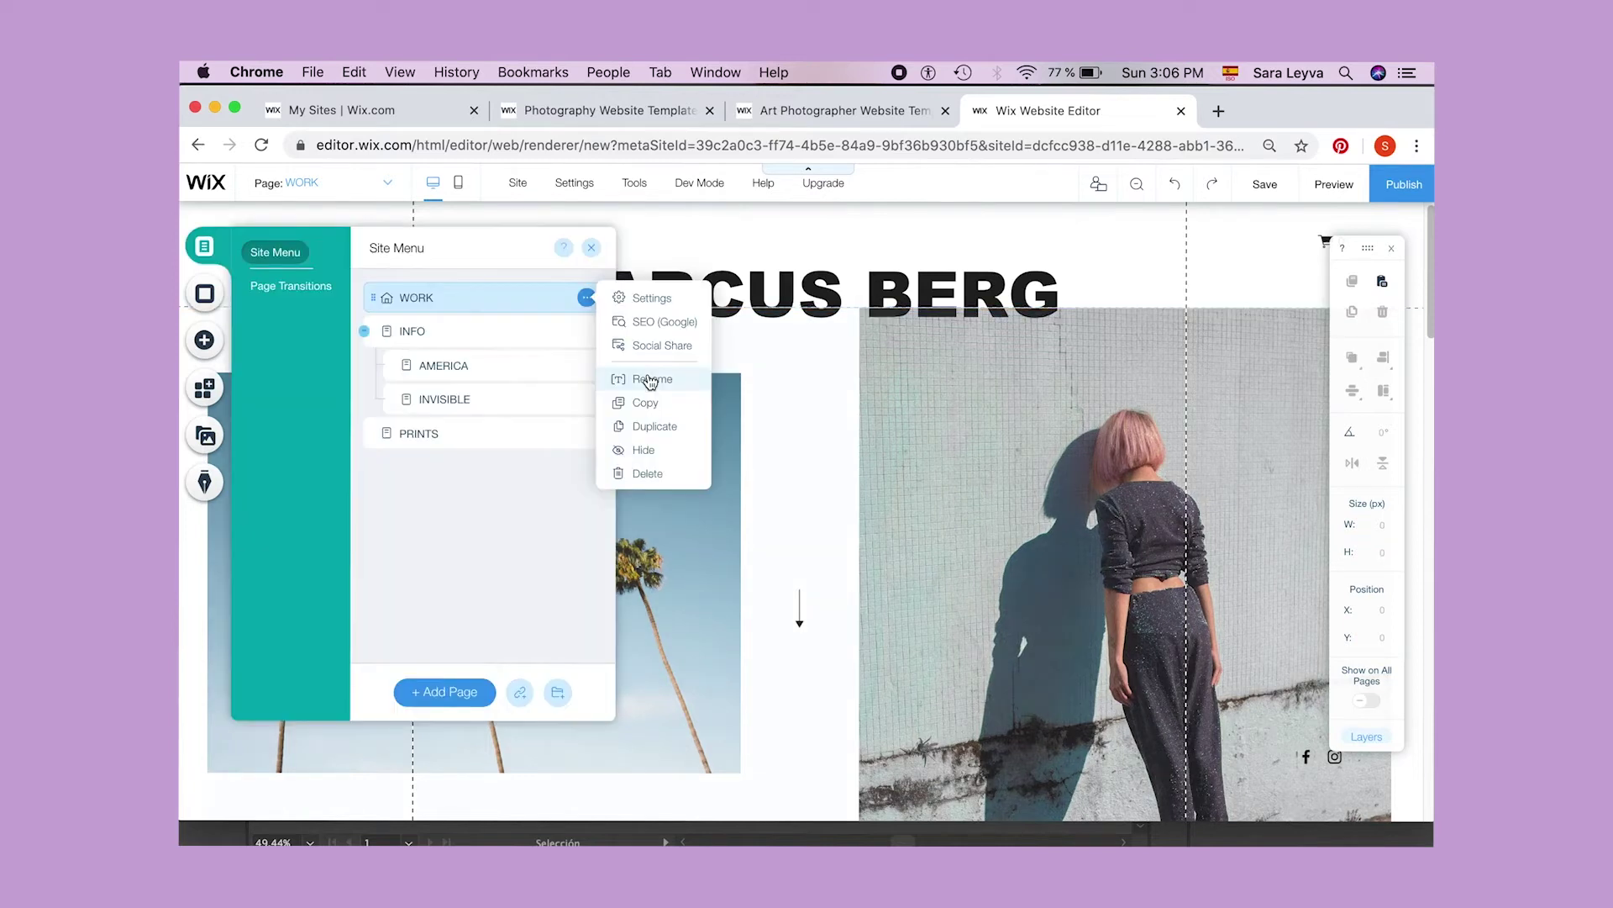
- In the Wix site menu, rename the WORK page as "Home"
click(648, 373)
key(BackSpace)
text(Home)
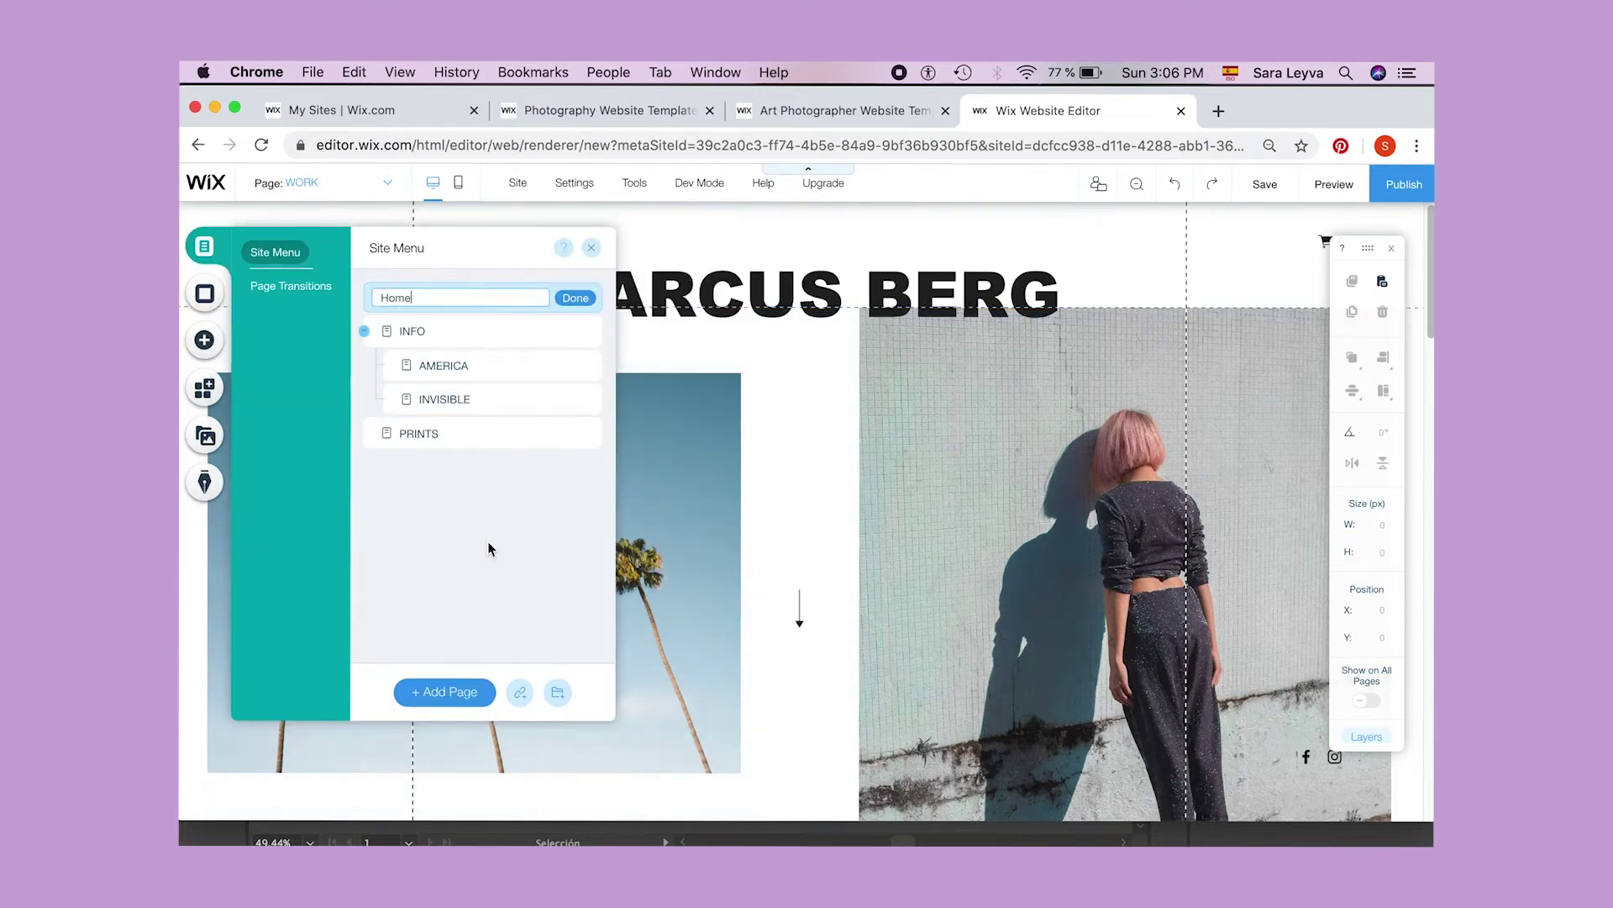
key(Return)
- Rename the INFO page as "Services" and the PRINTS page as "Contact"
click(586, 331)
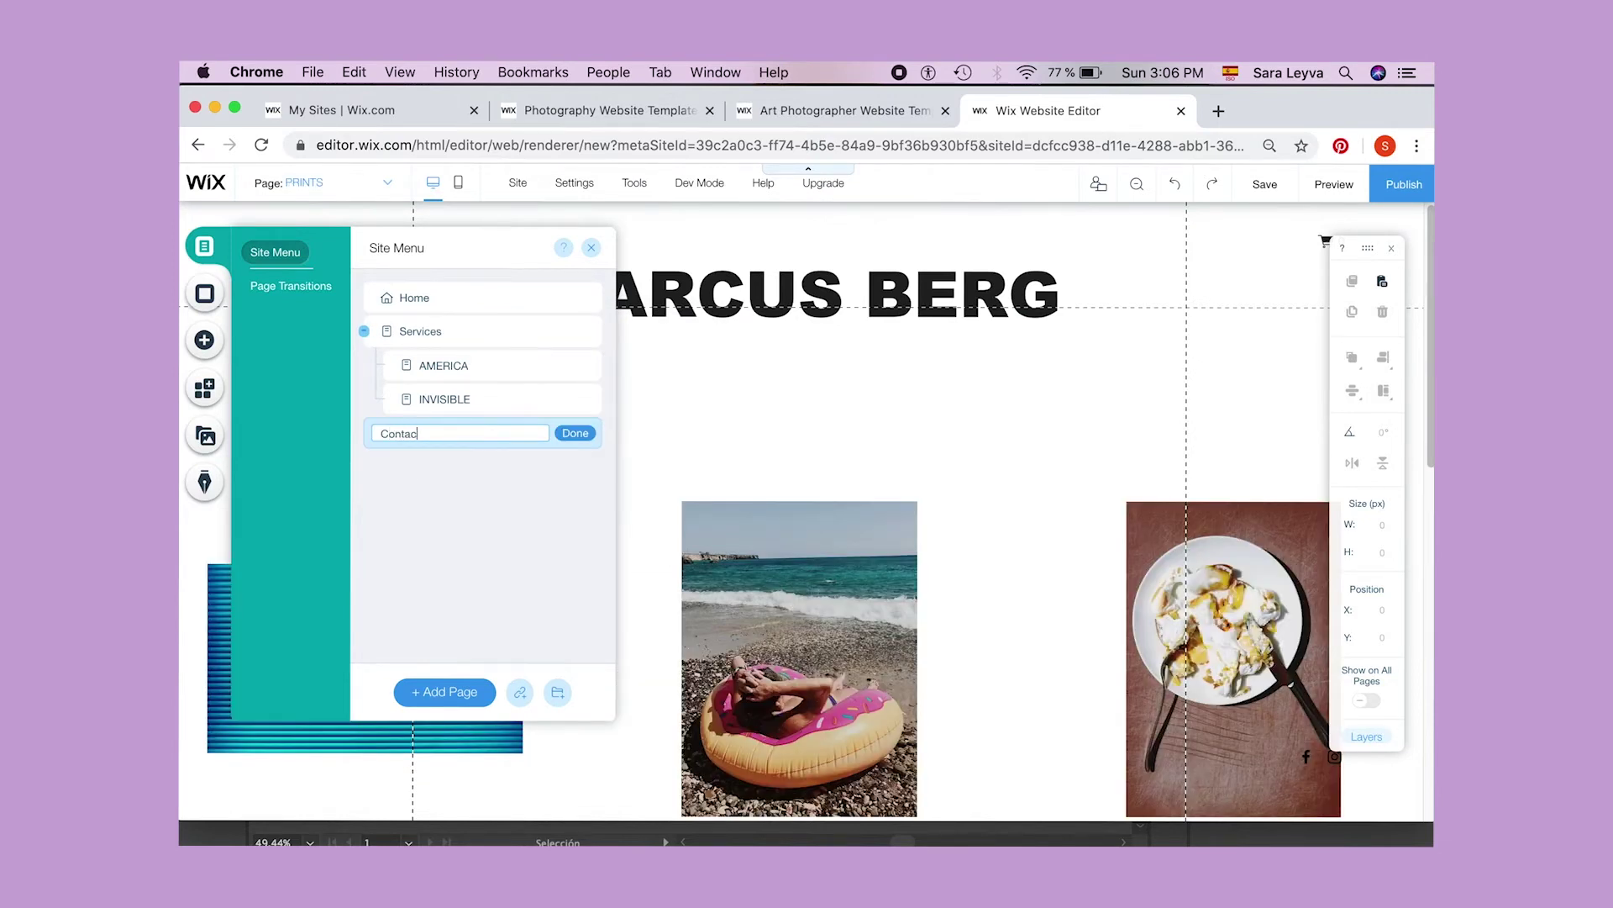
key(BackSpace)
key(BackSpace)
key(Return)
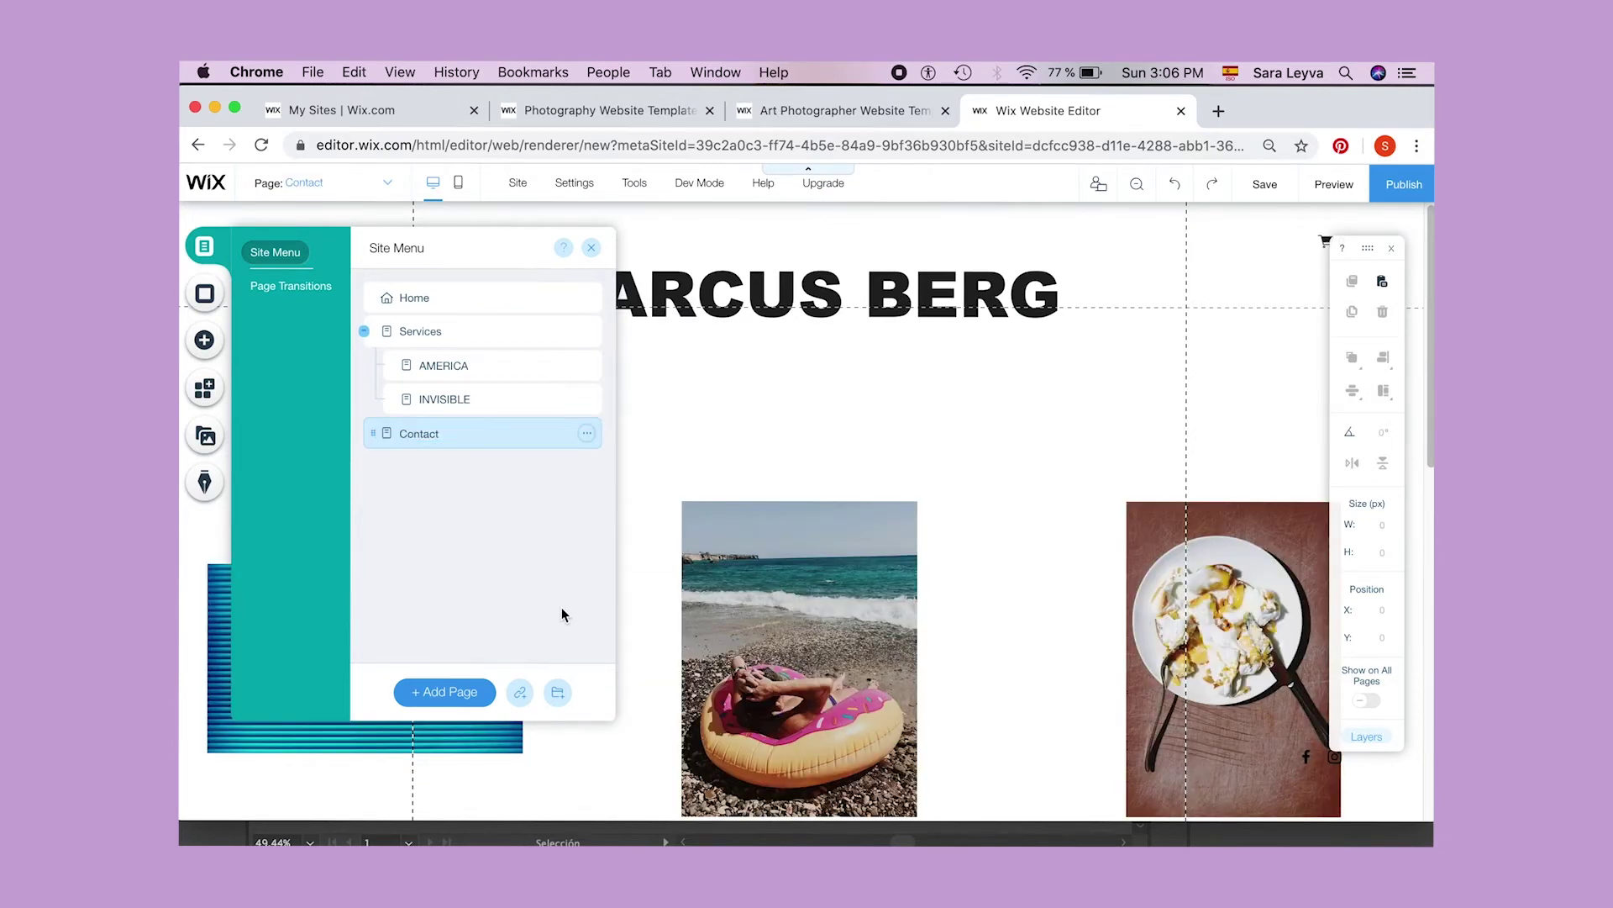
- Add a page named "Who I am" to the site menu, placed between Services and Contact
click(434, 693)
text(W)
text(ho I am)
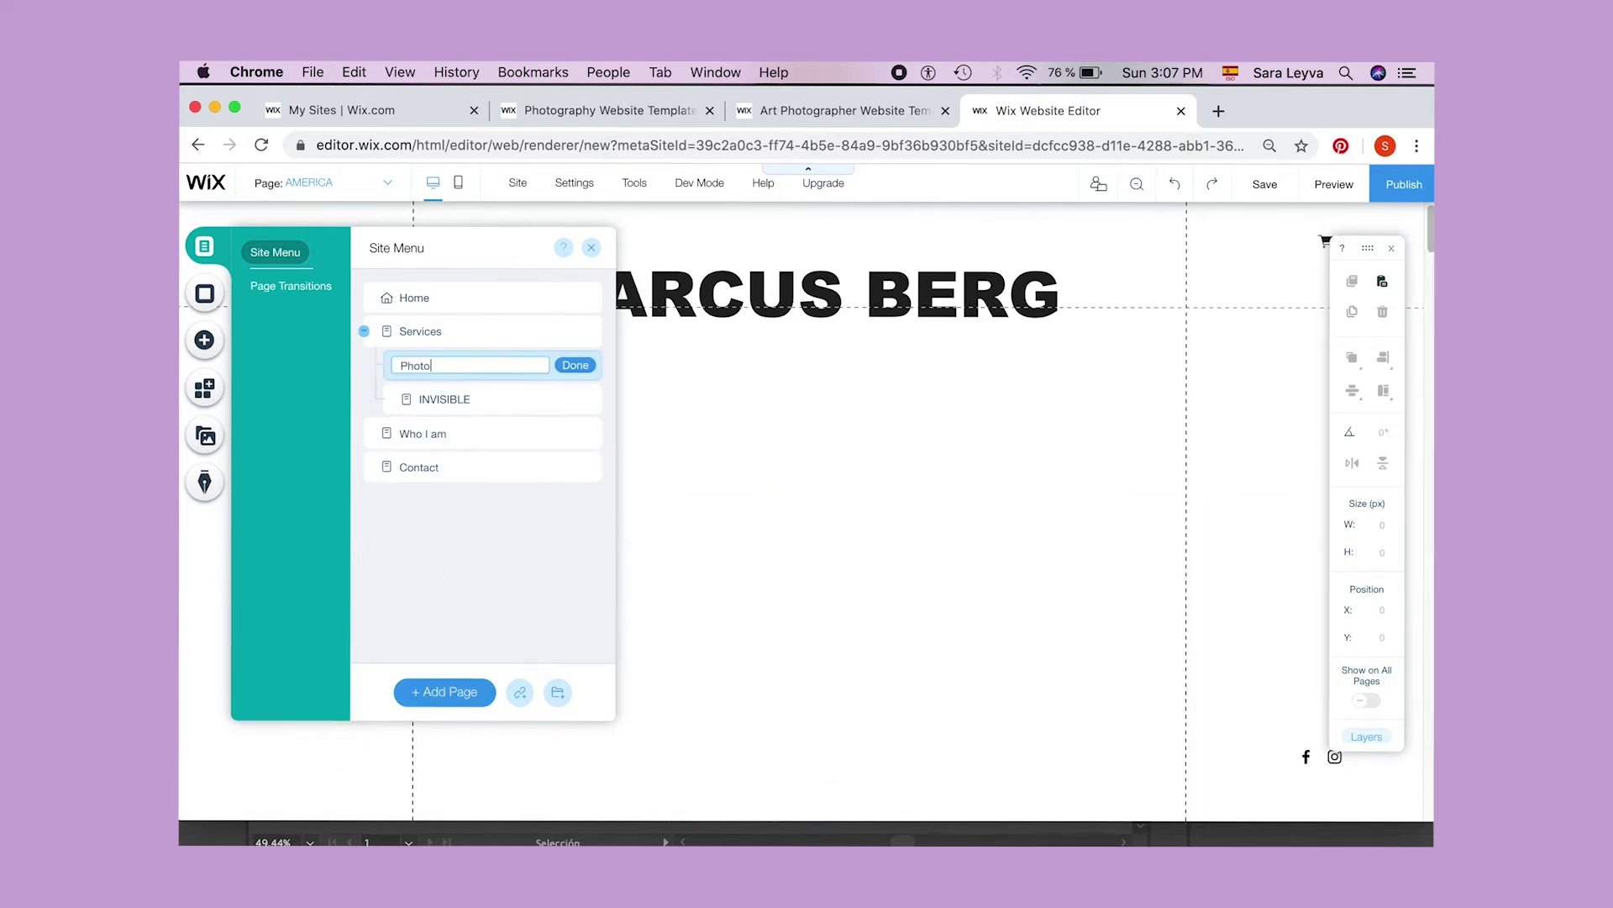
- Rename the AMERICA subpage as "Photography" and the INVISIBLE subpage as "Products"
text(graphy)
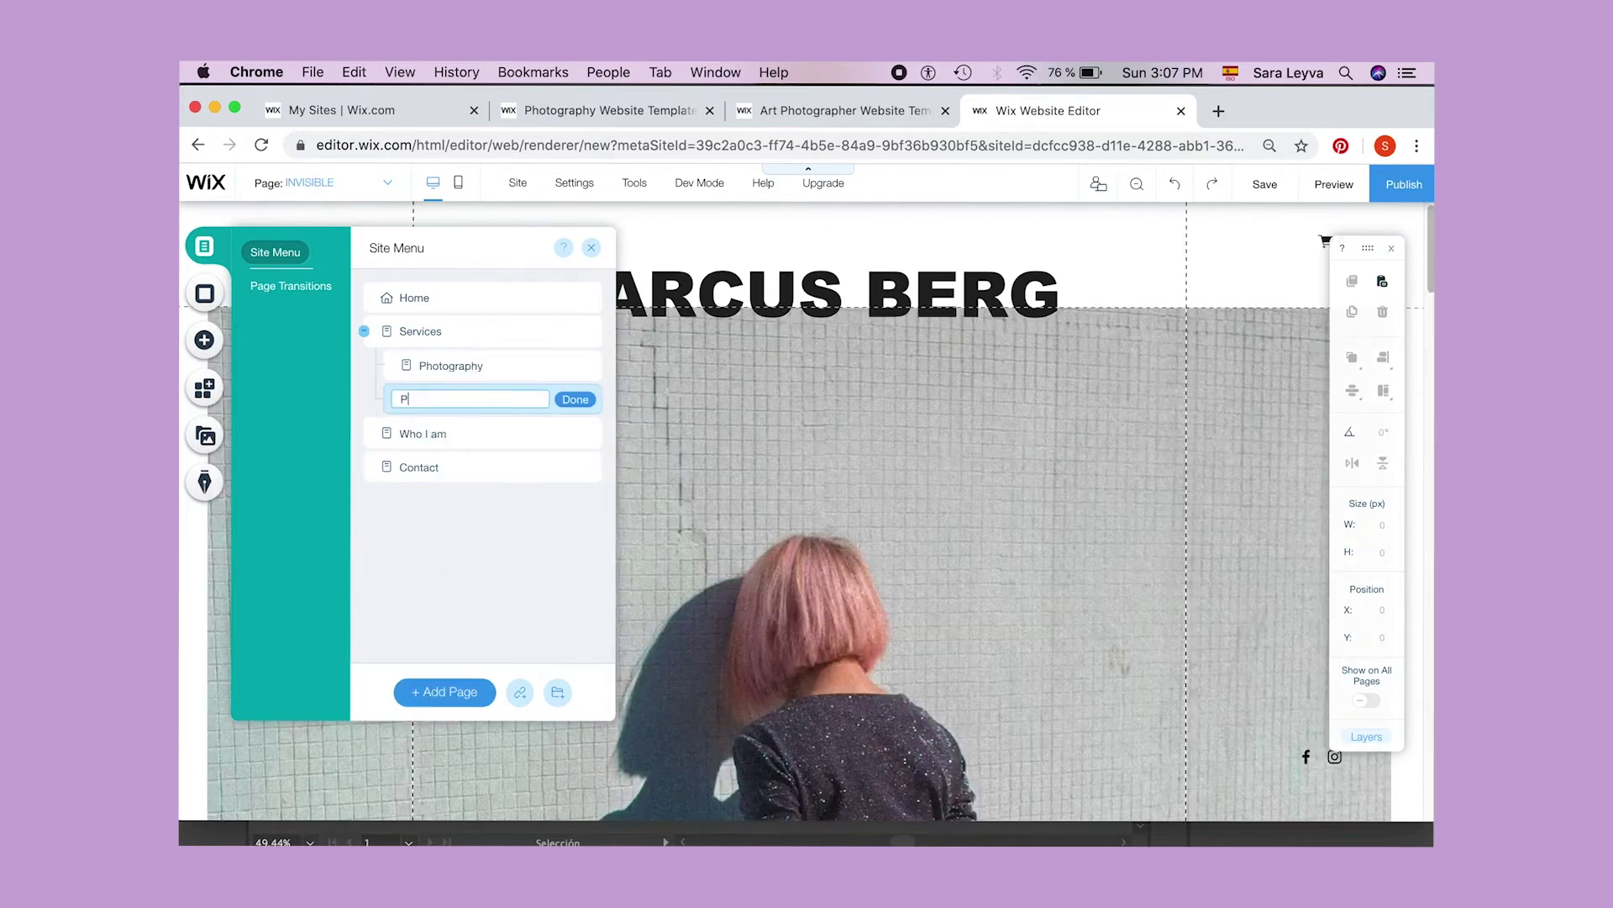
text(ducts)
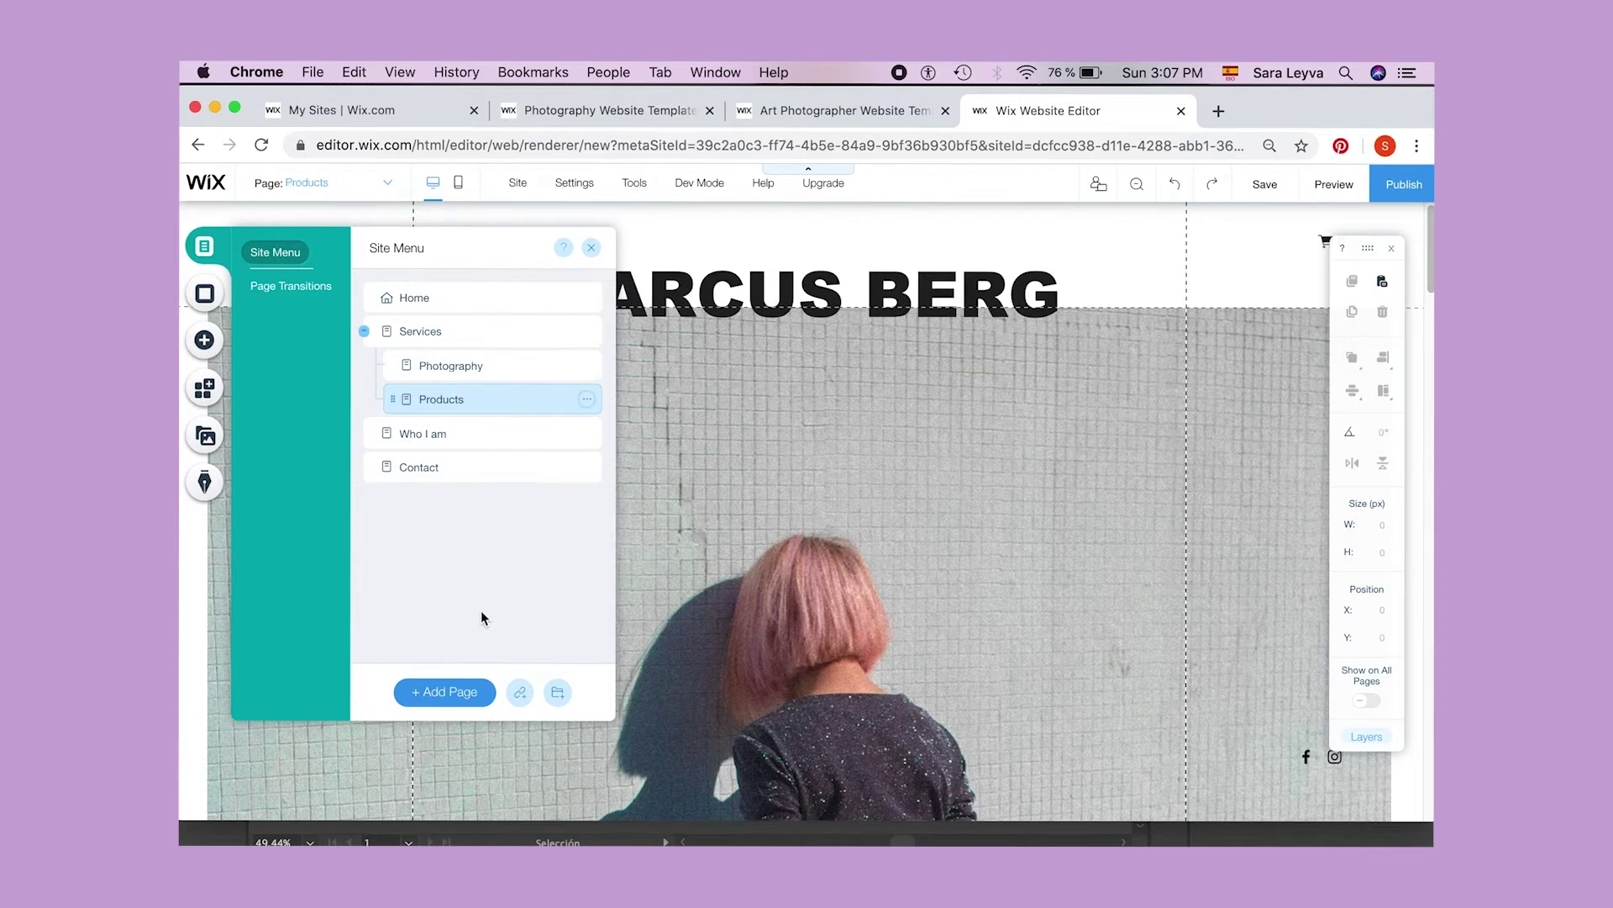
key(Return)
click(586, 332)
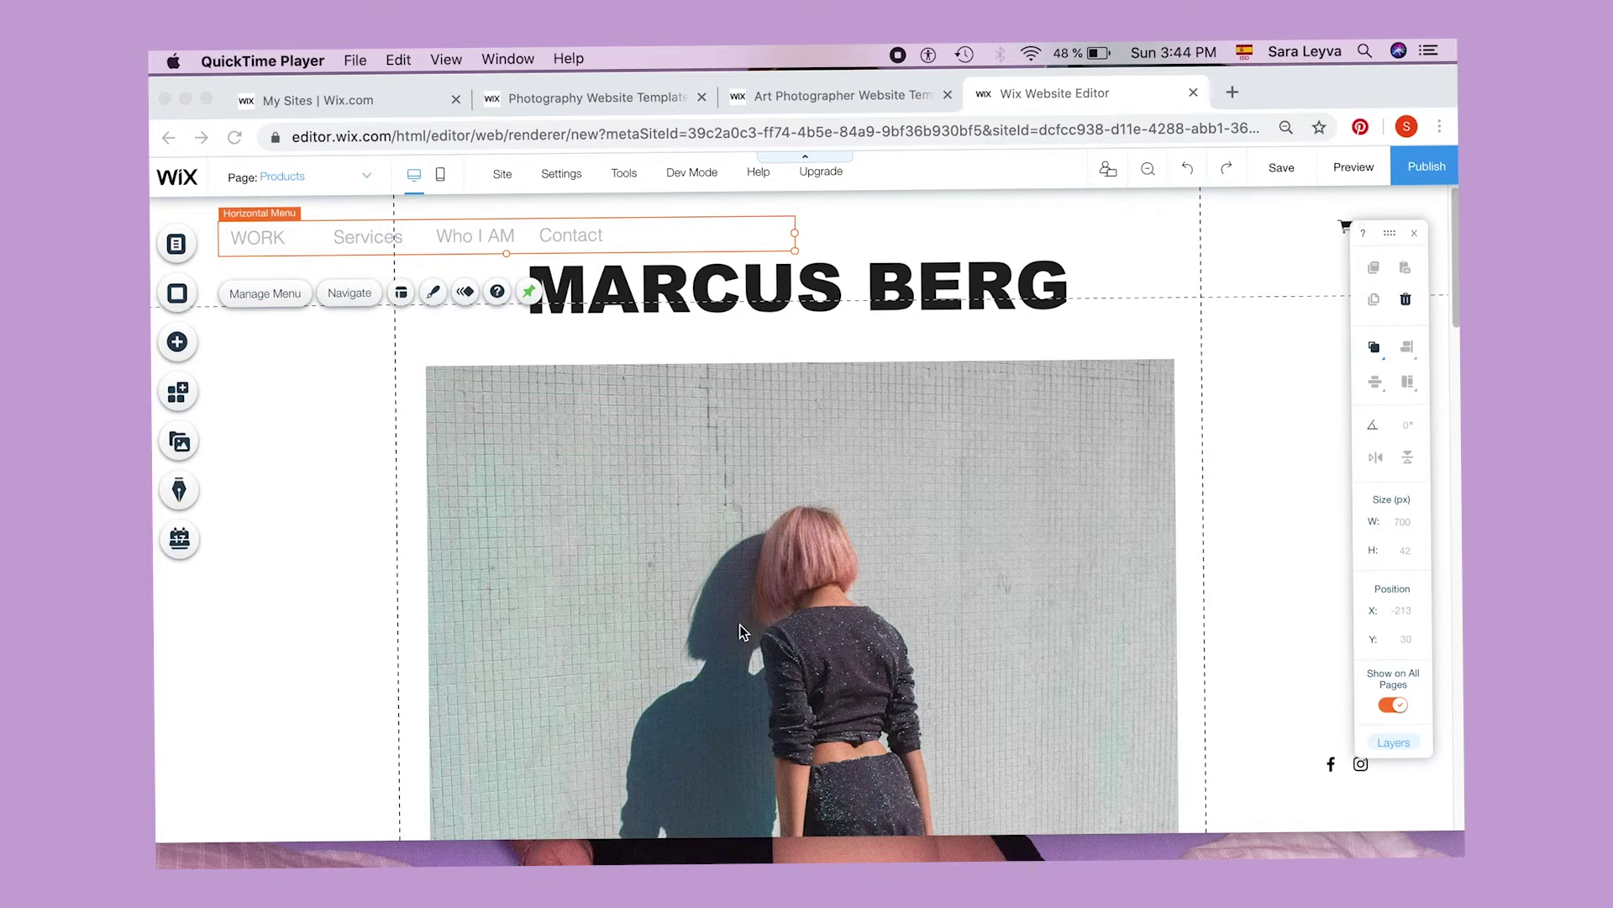
- Try a teal underwater image as the Products page background and review its image settings
scroll(738, 624, down, 15)
scroll(740, 624, up, 15)
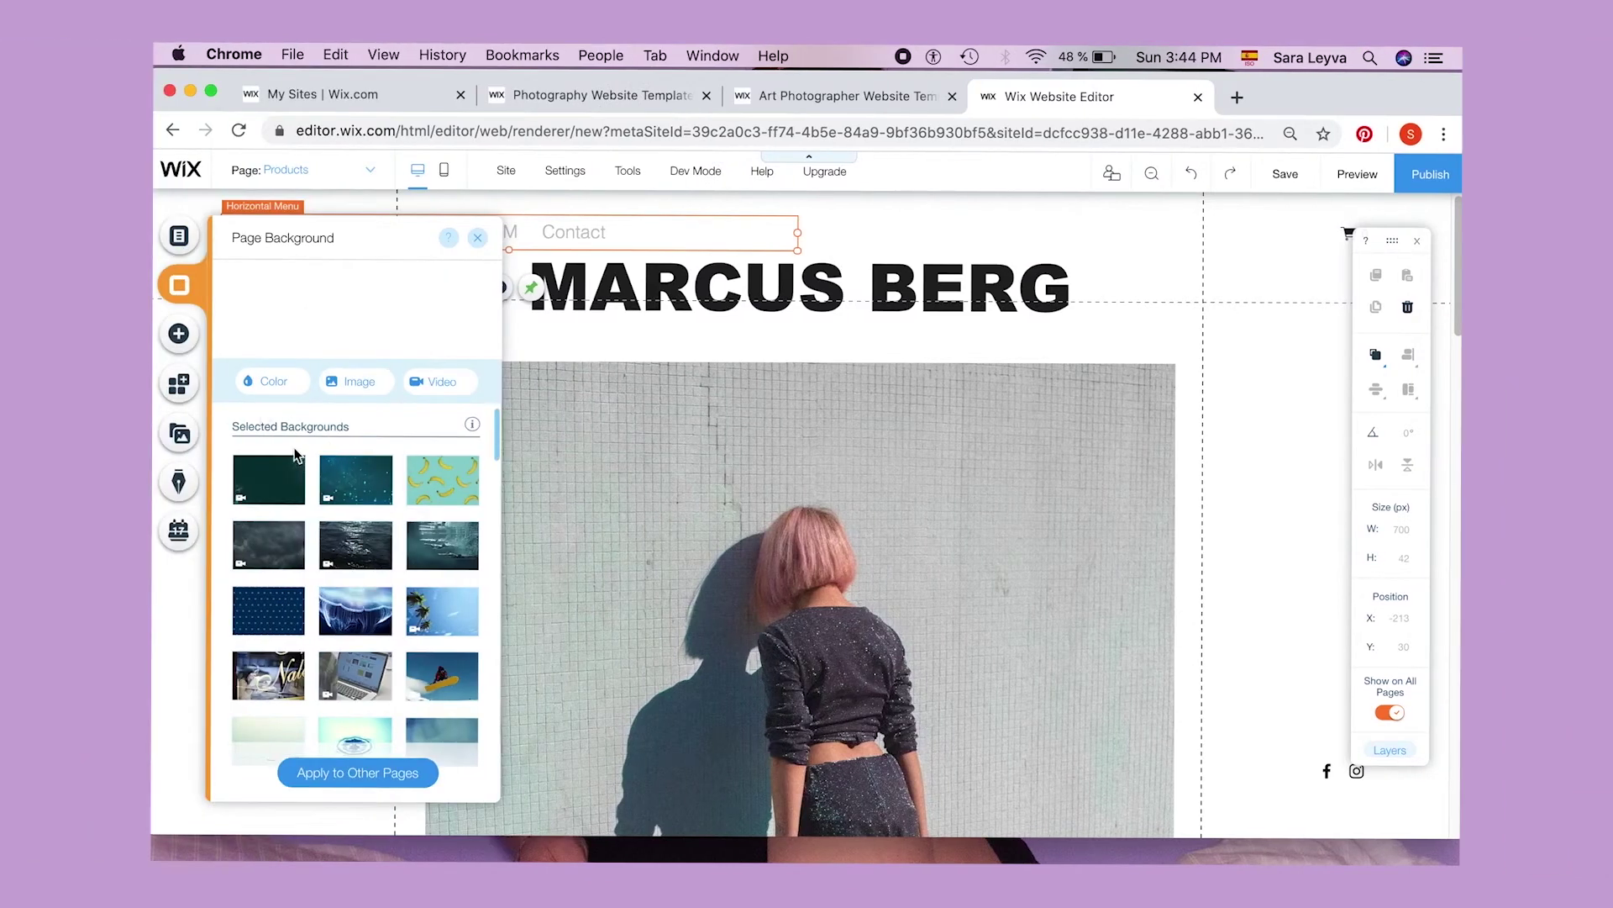
scroll(279, 425, down, 1)
mouse_move(279, 422)
click(355, 417)
click(440, 423)
click(435, 484)
scroll(421, 621, up, 2)
click(346, 395)
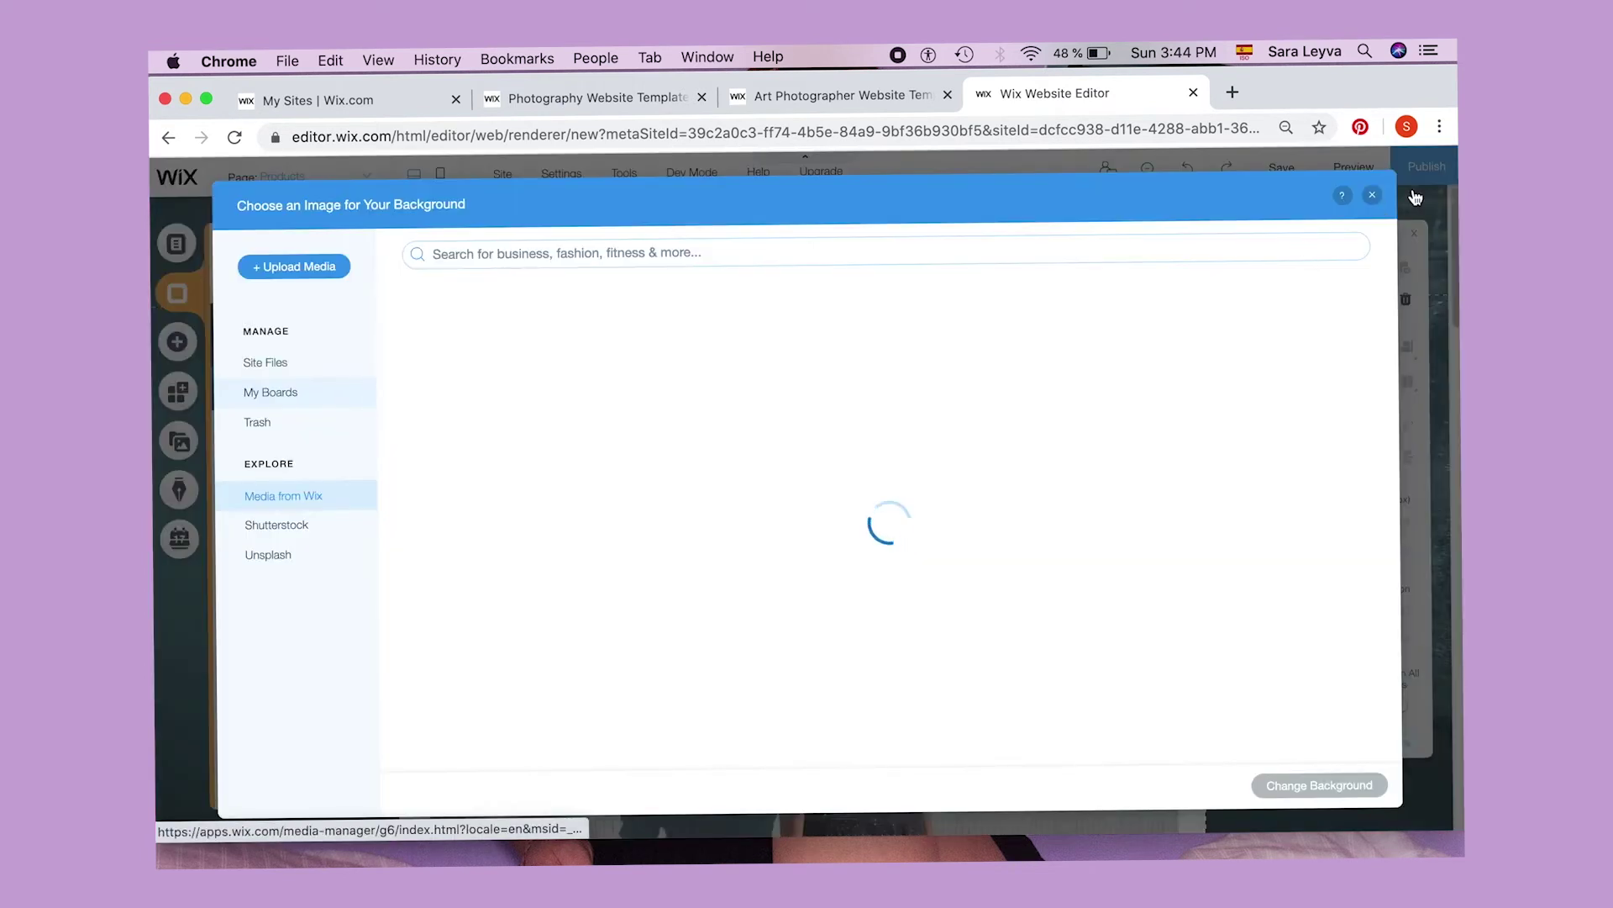
click(1373, 198)
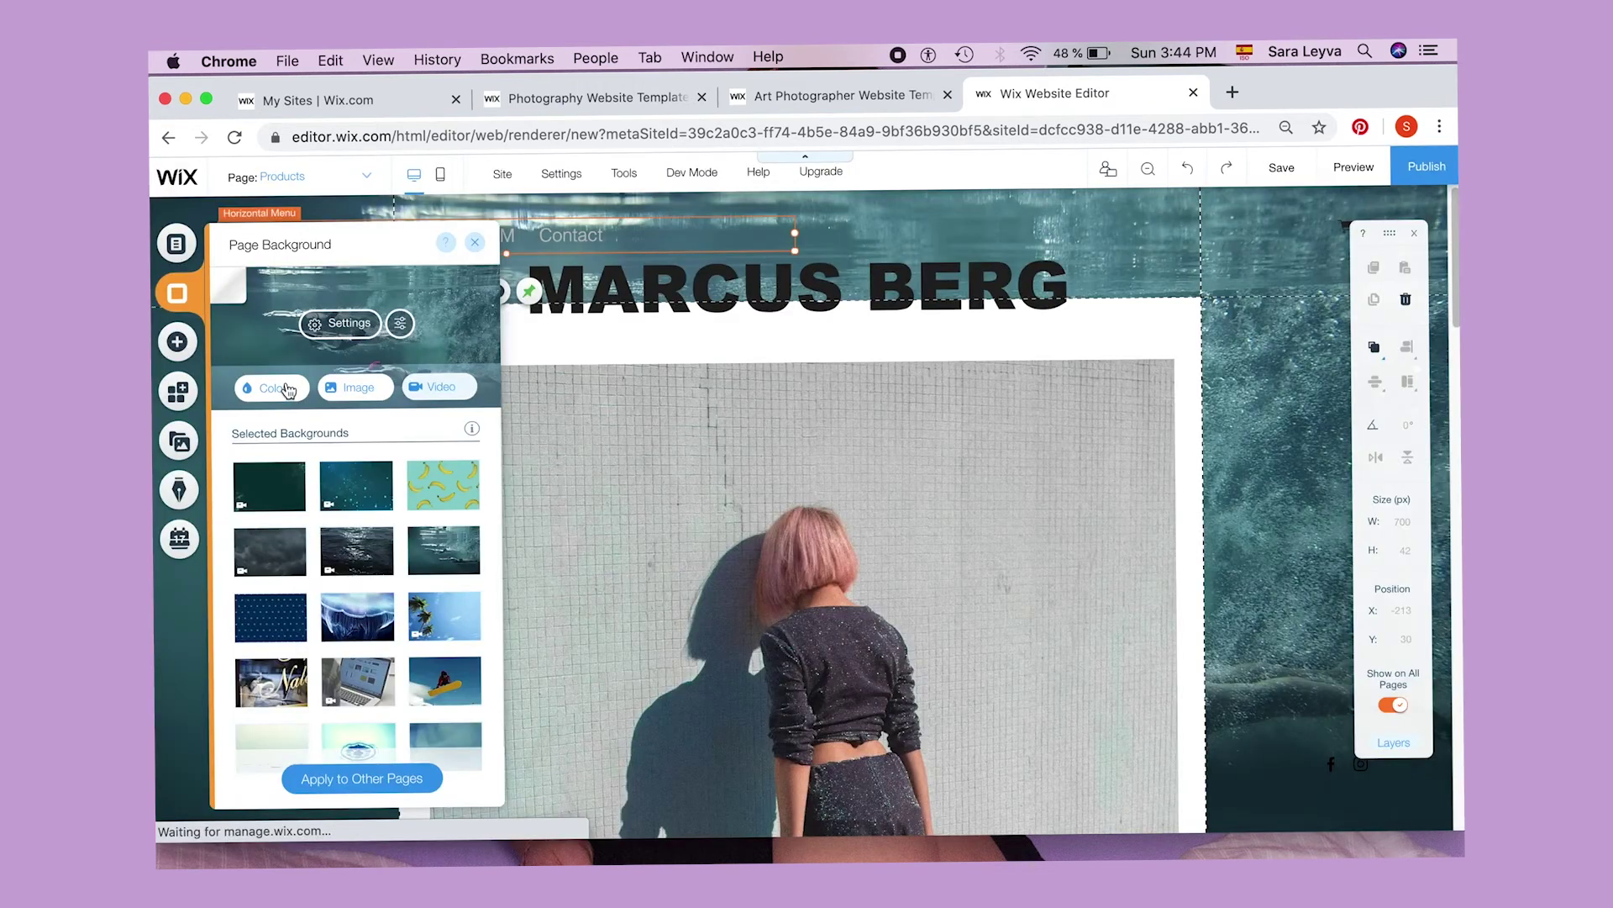
click(326, 333)
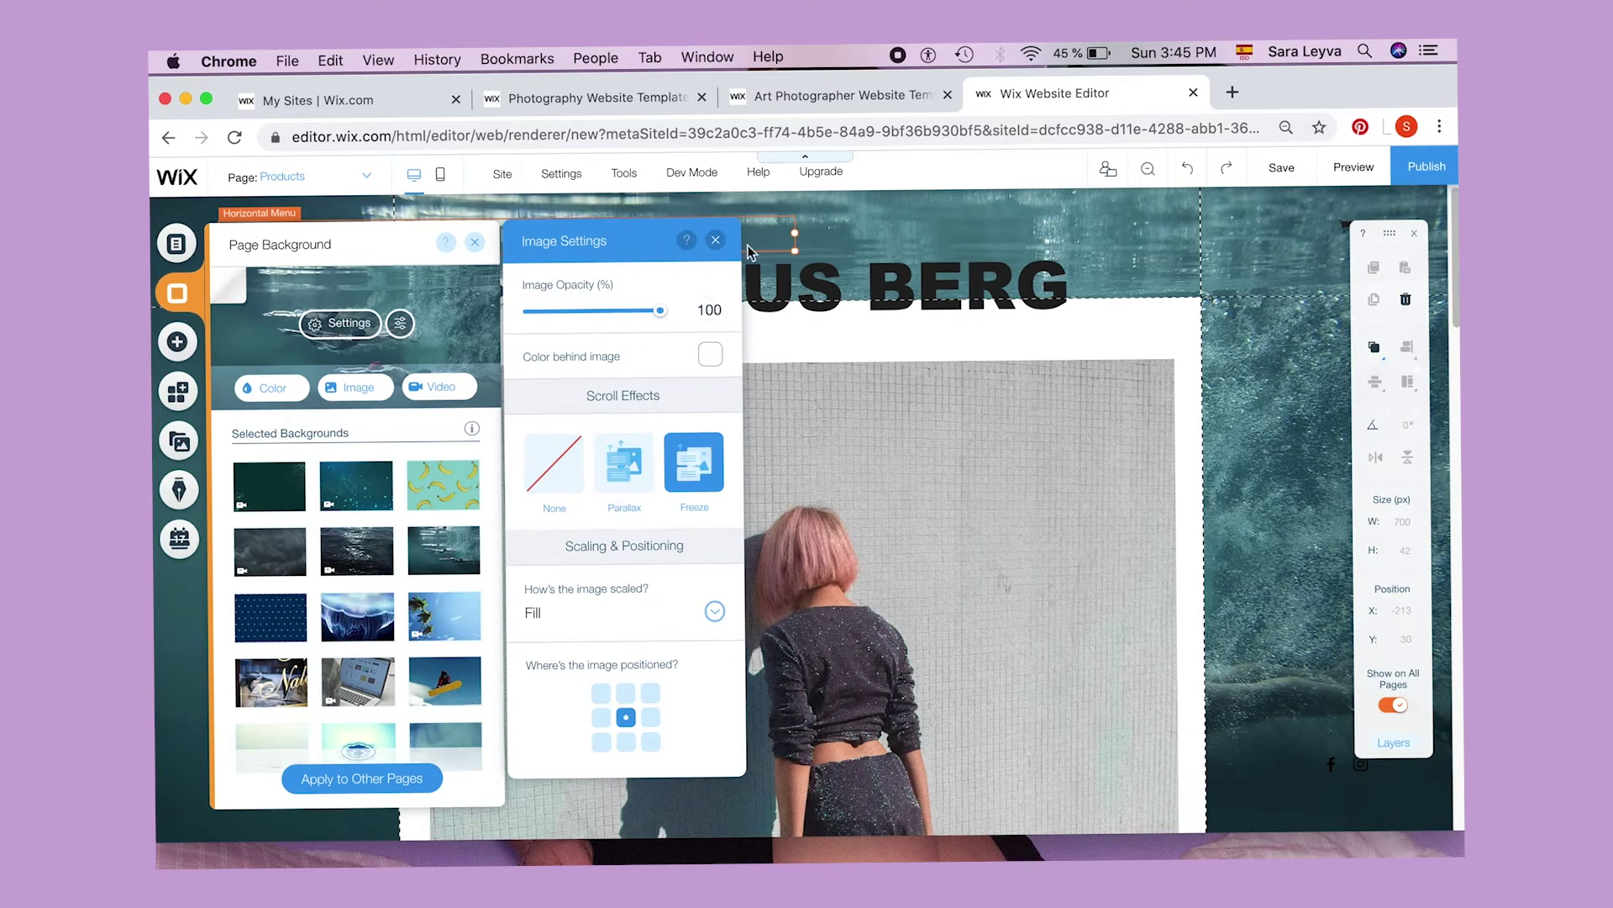
click(714, 242)
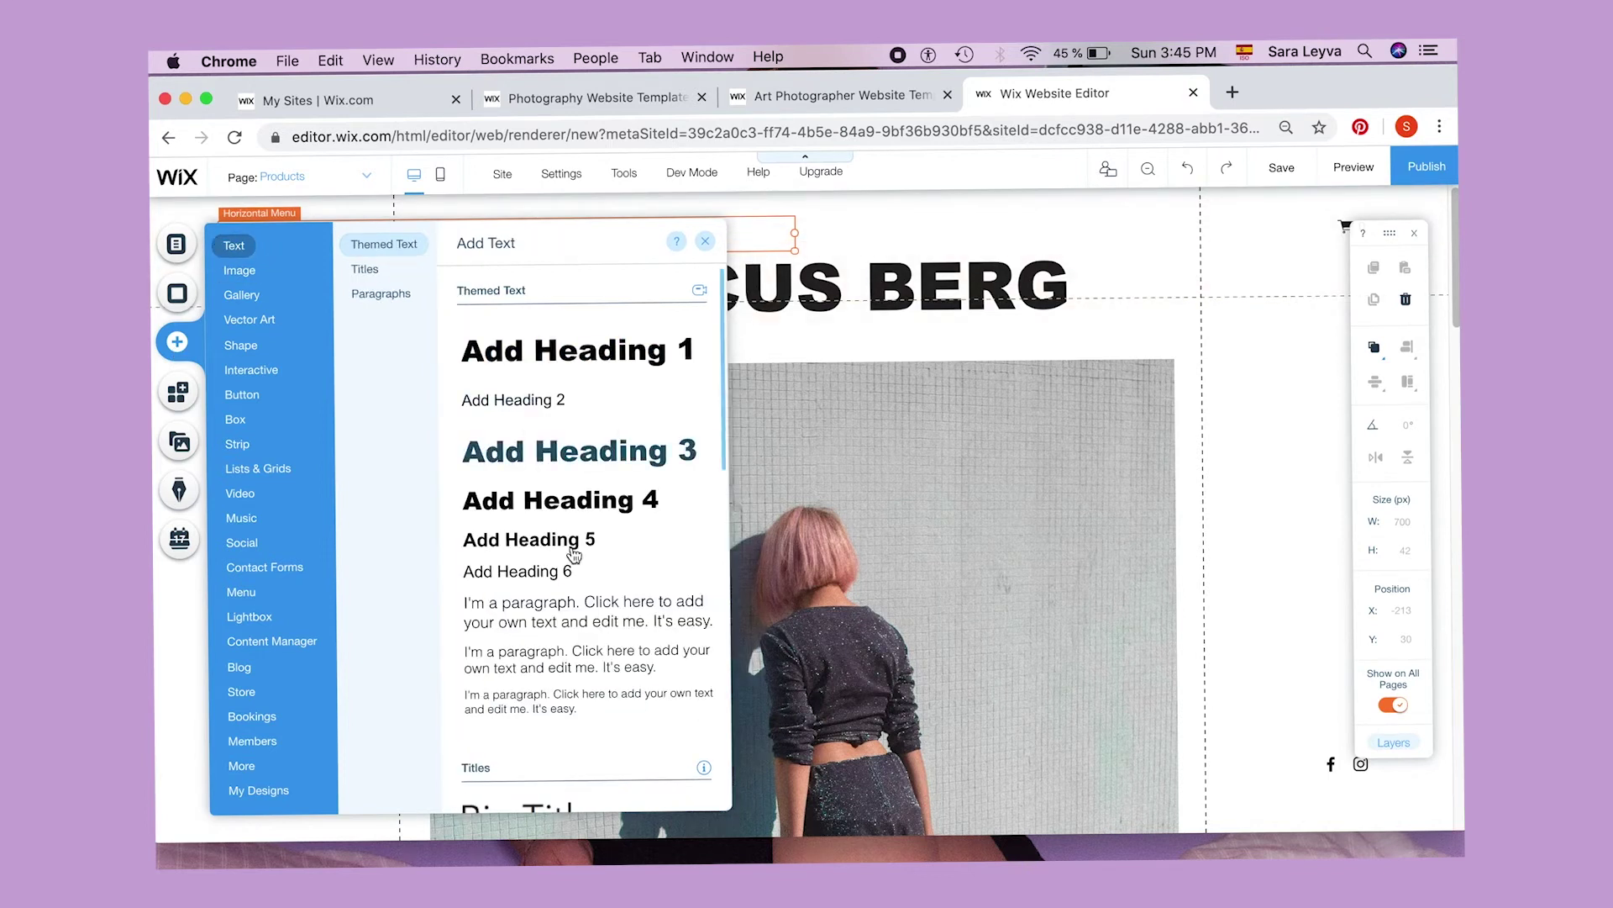
scroll(573, 555, down, 10)
scroll(588, 610, down, 15)
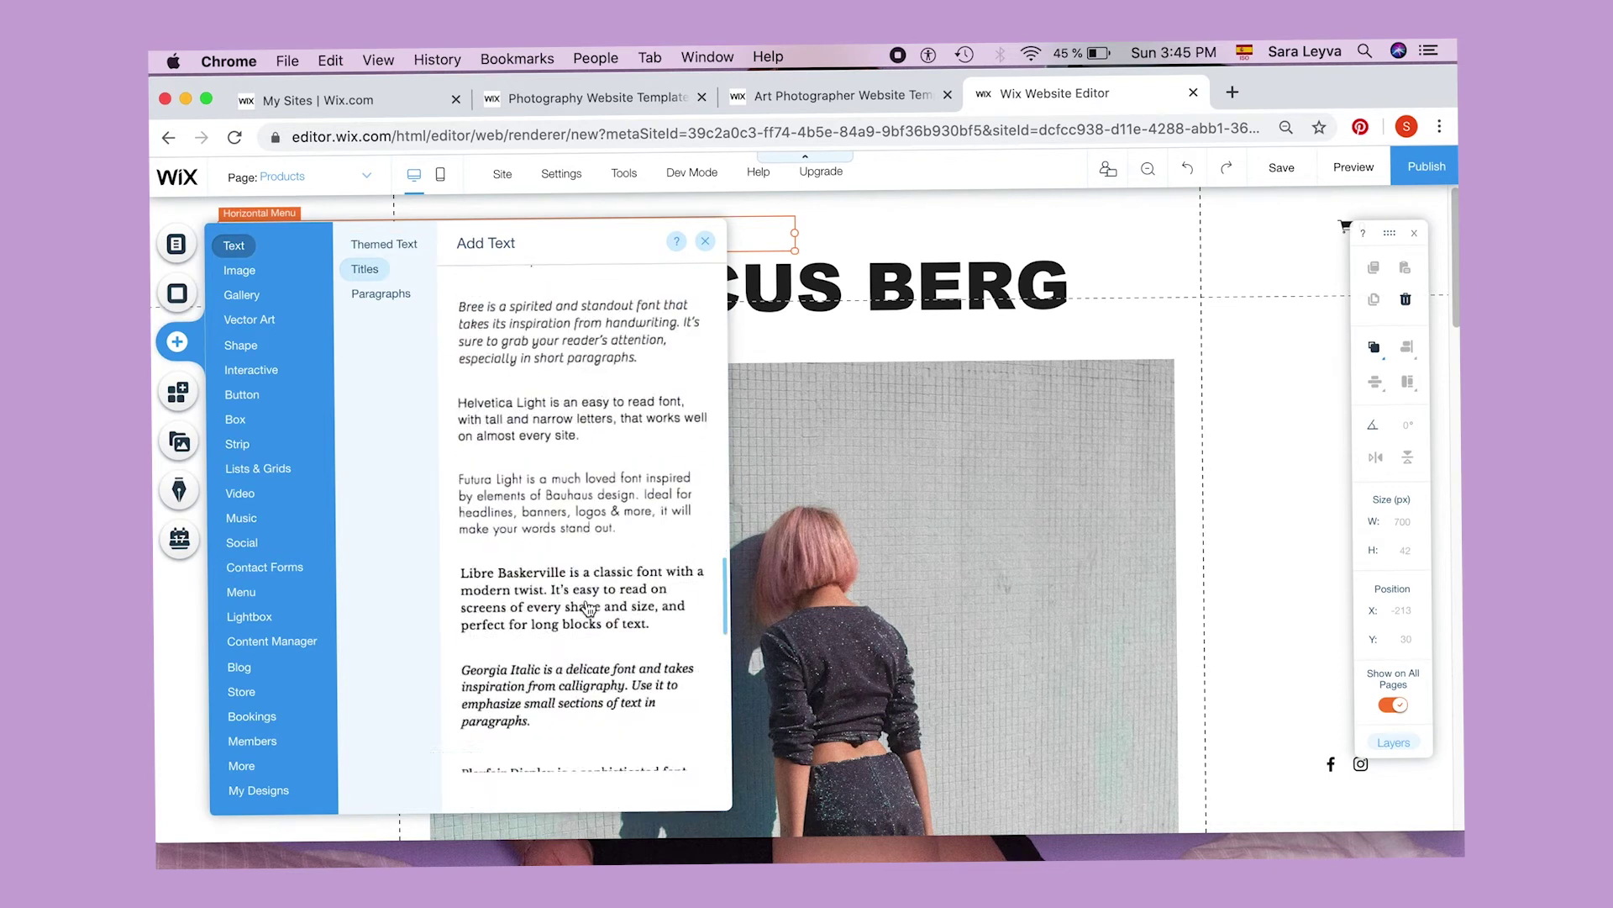
scroll(588, 607, up, 10)
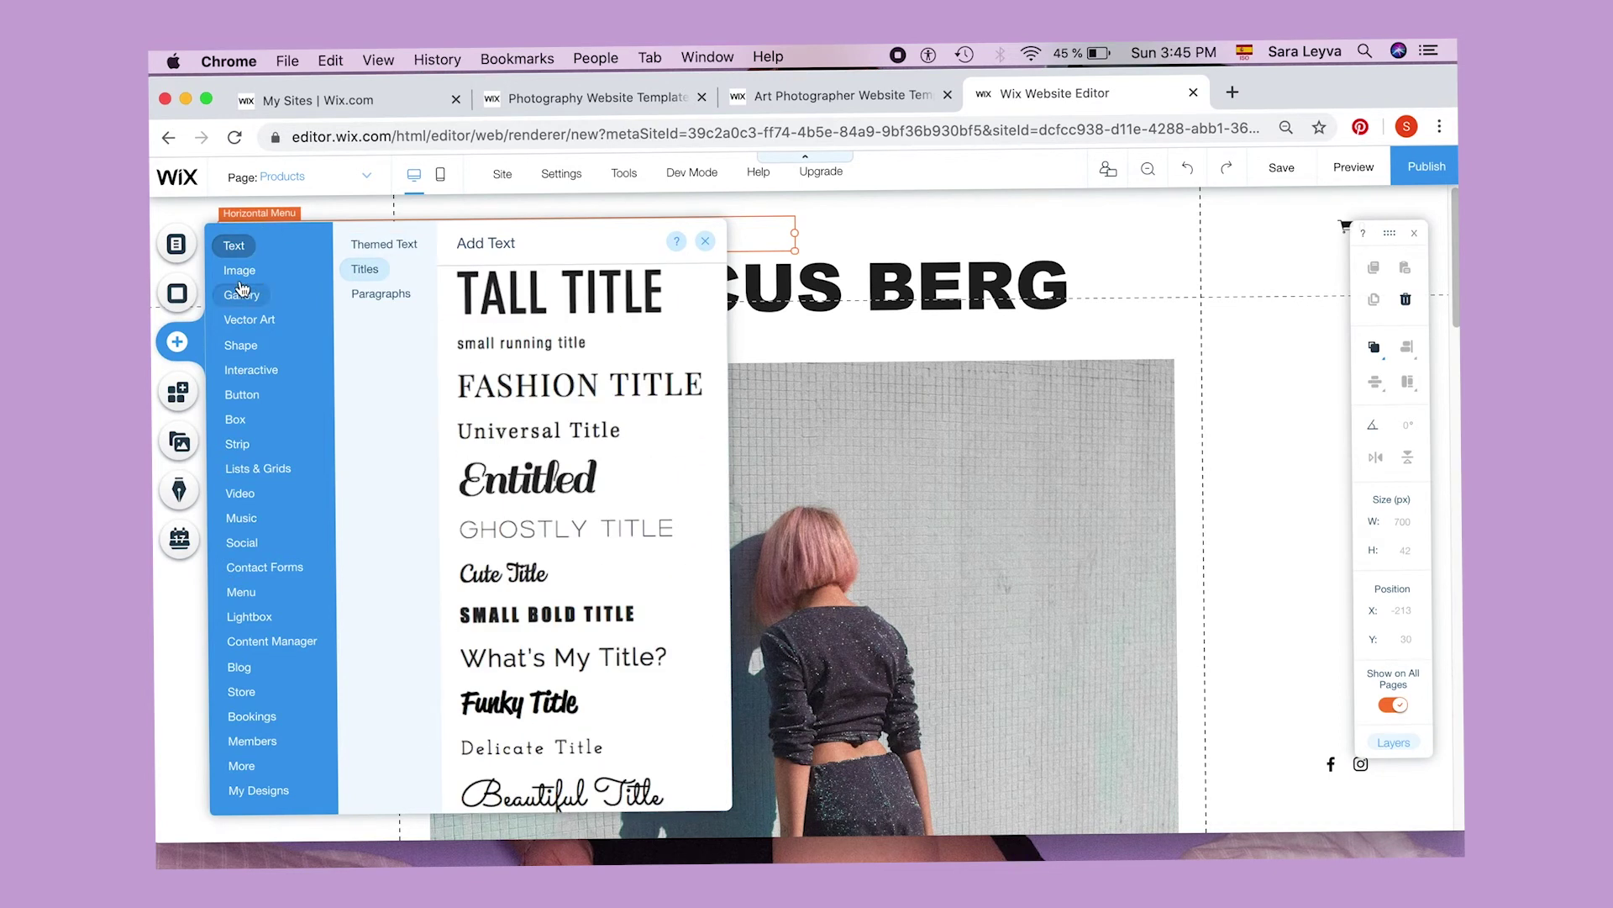
- Apply text effect I to the large title above the main photo on the Products page
click(910, 266)
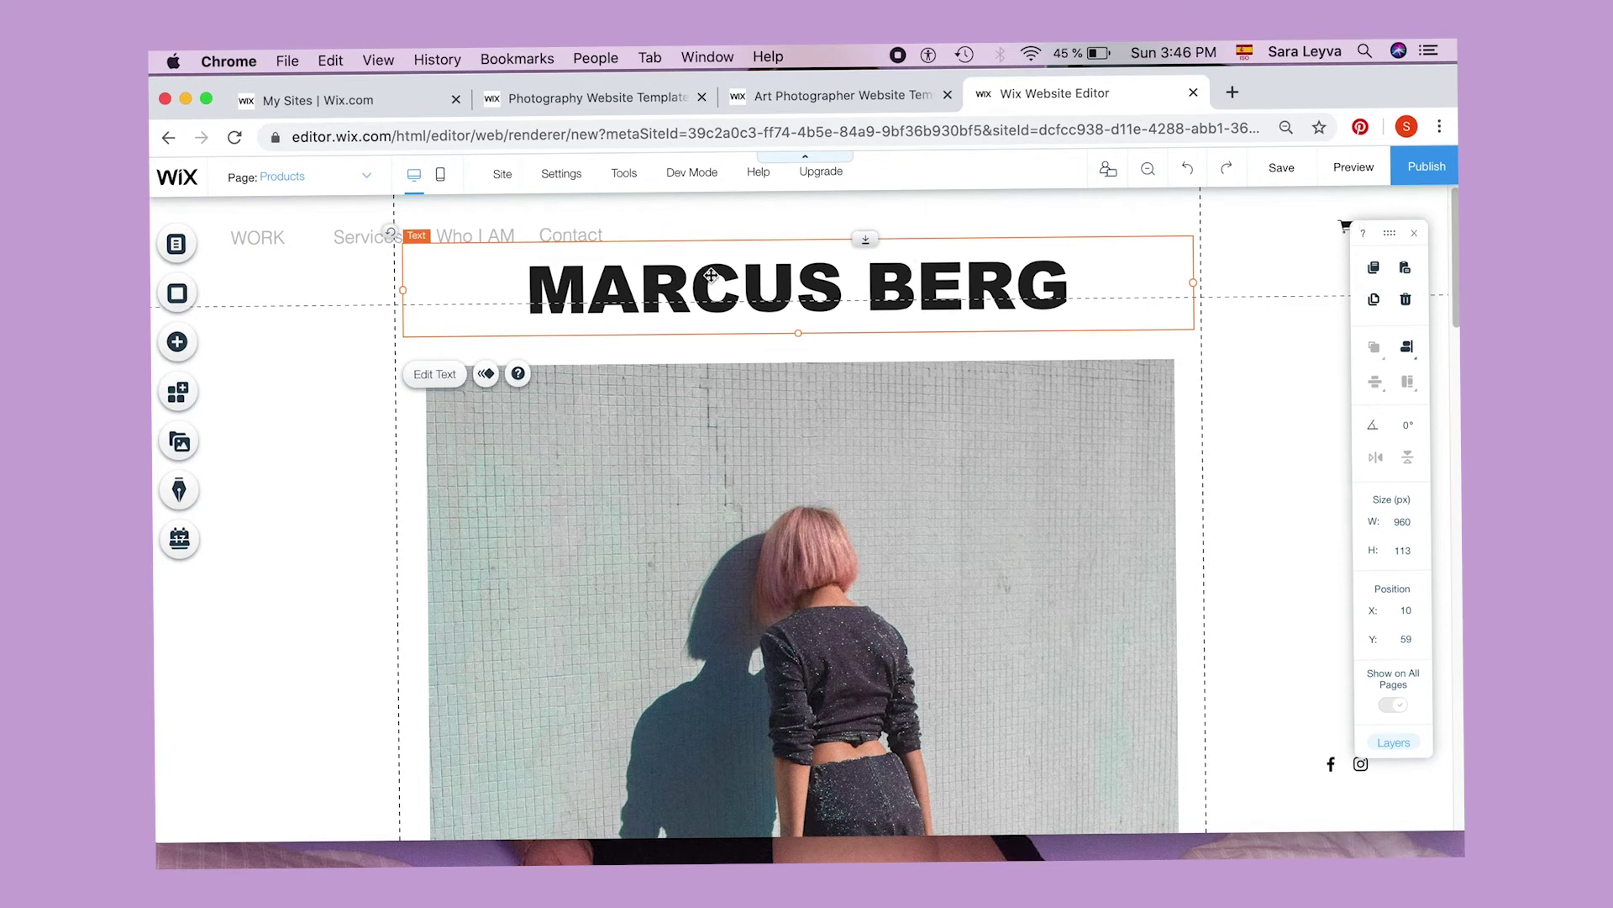
click(435, 376)
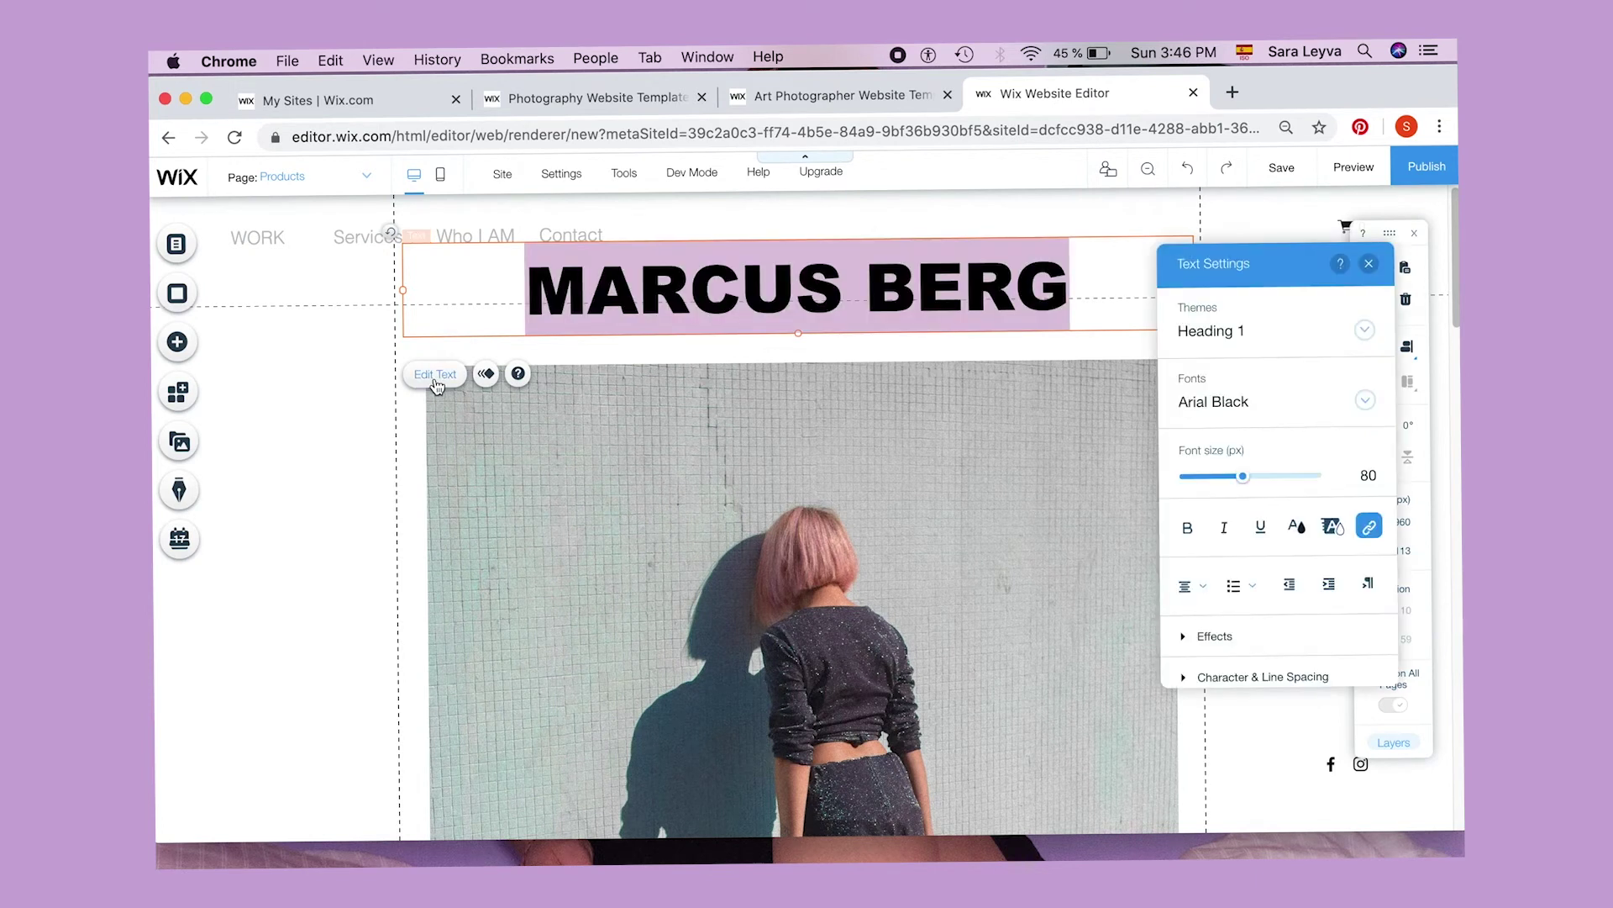
scroll(1255, 567, down, 2)
scroll(1244, 555, up, 3)
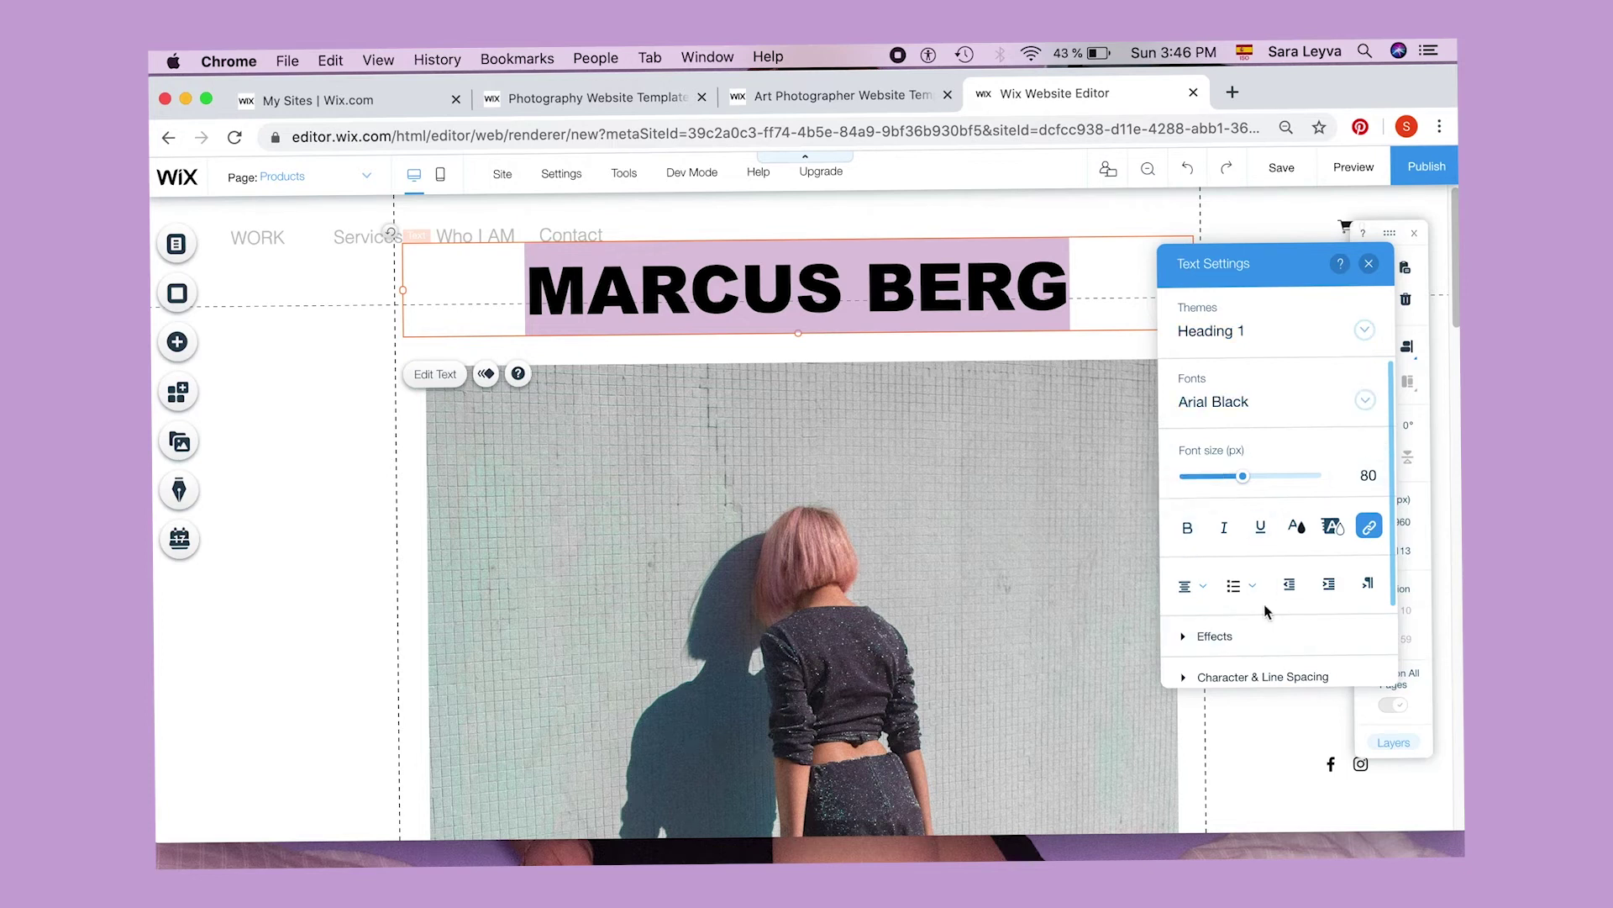
click(1203, 637)
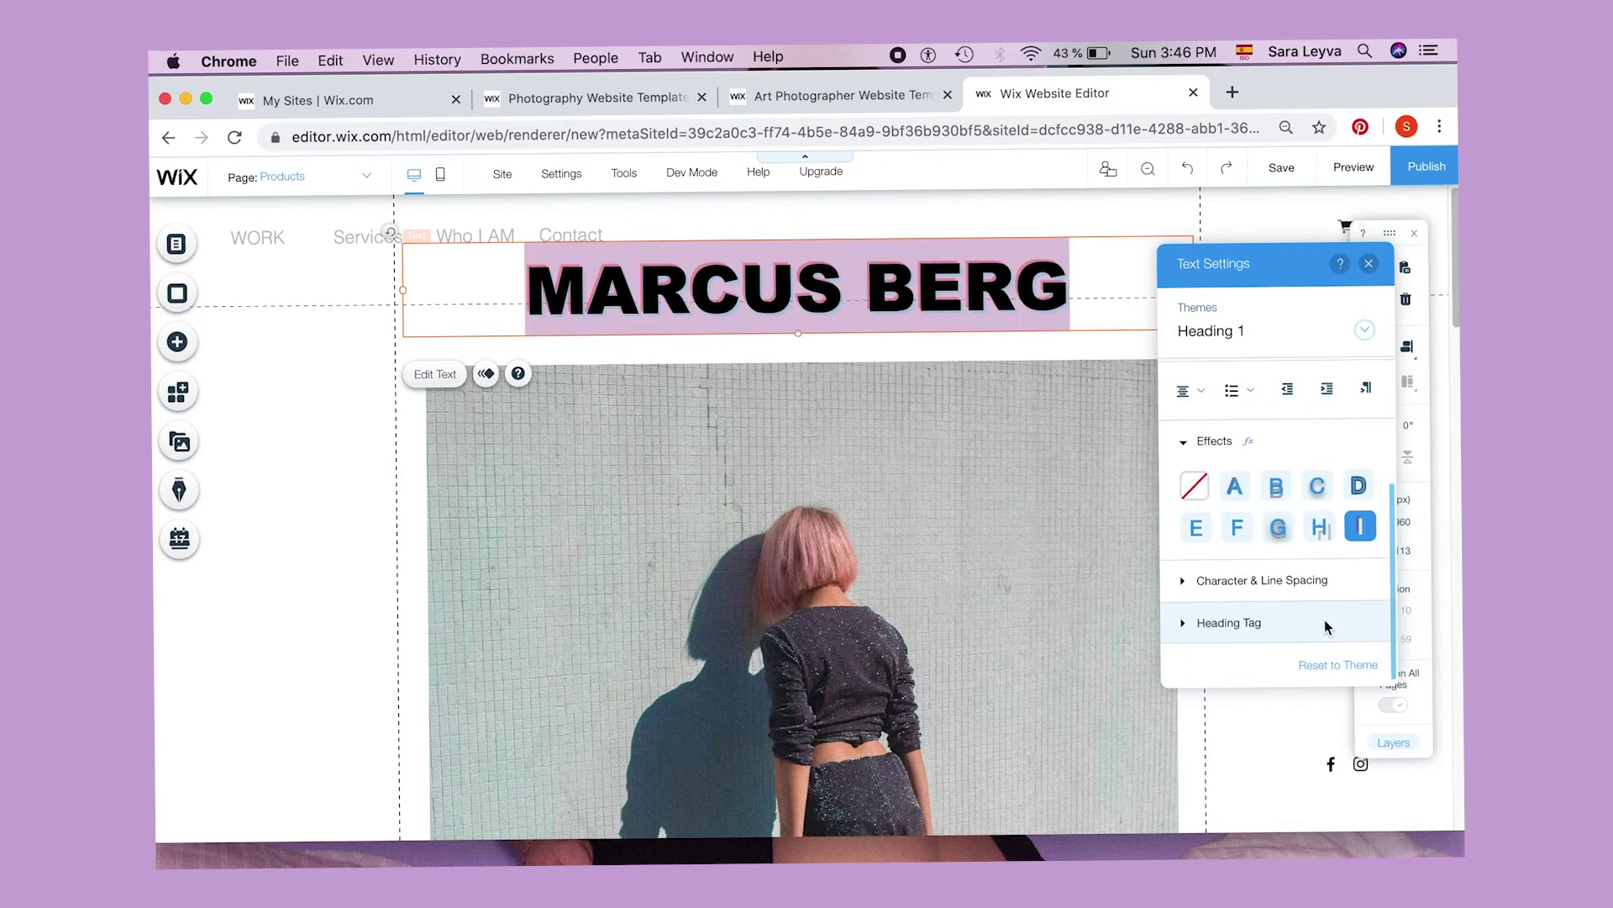
click(1370, 267)
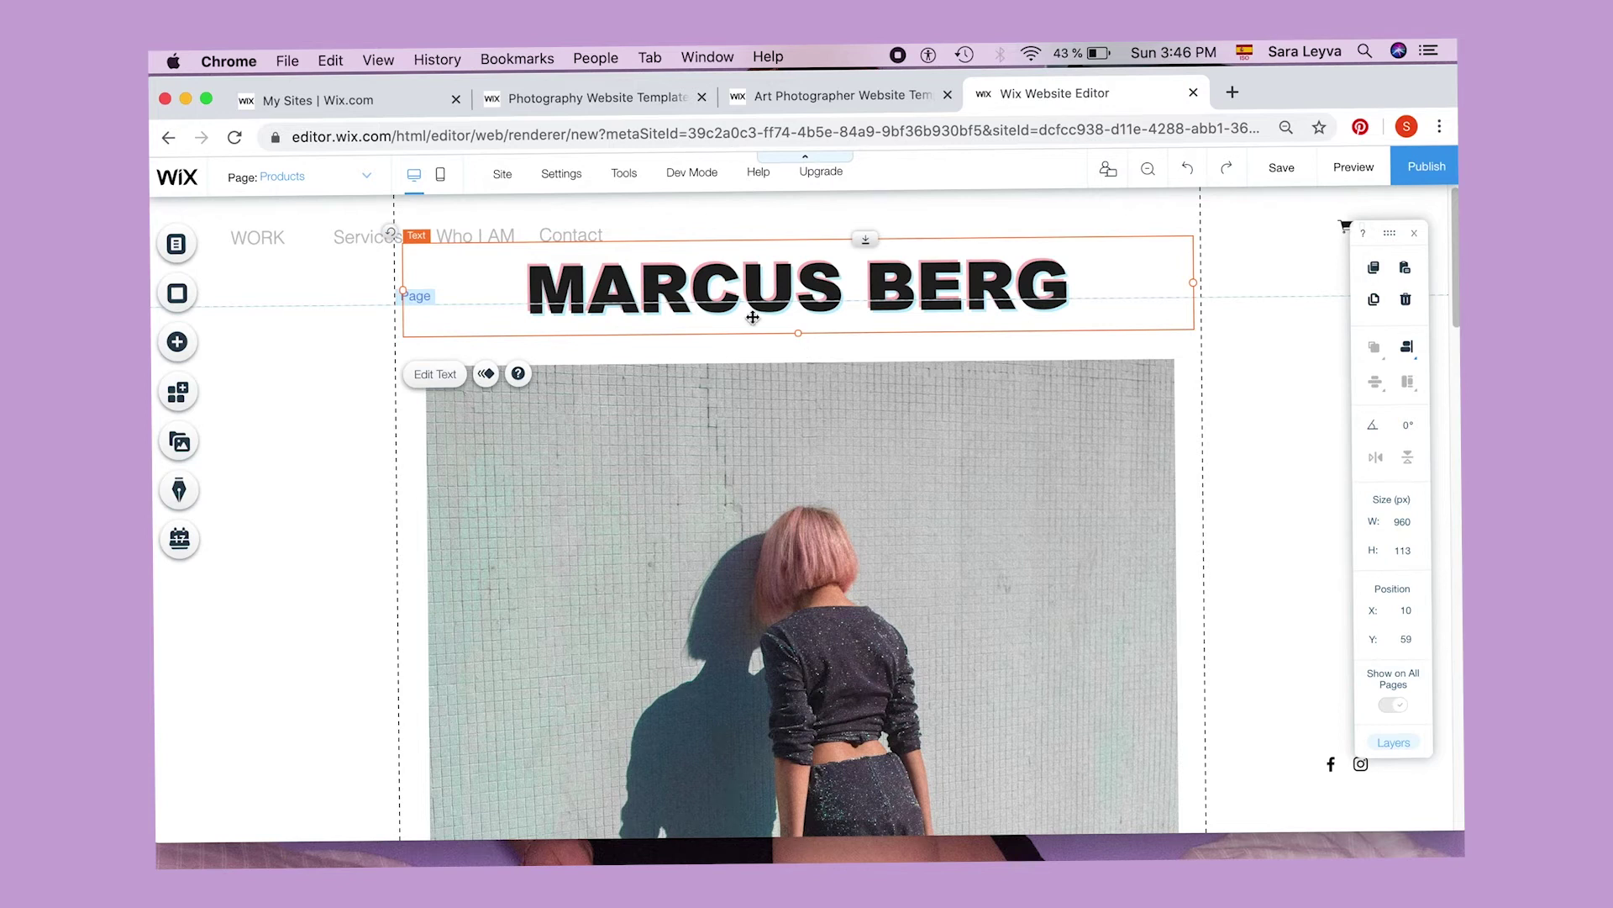
- Add the triangle-patterned Honeycomb gallery below the title on the Products page
click(177, 341)
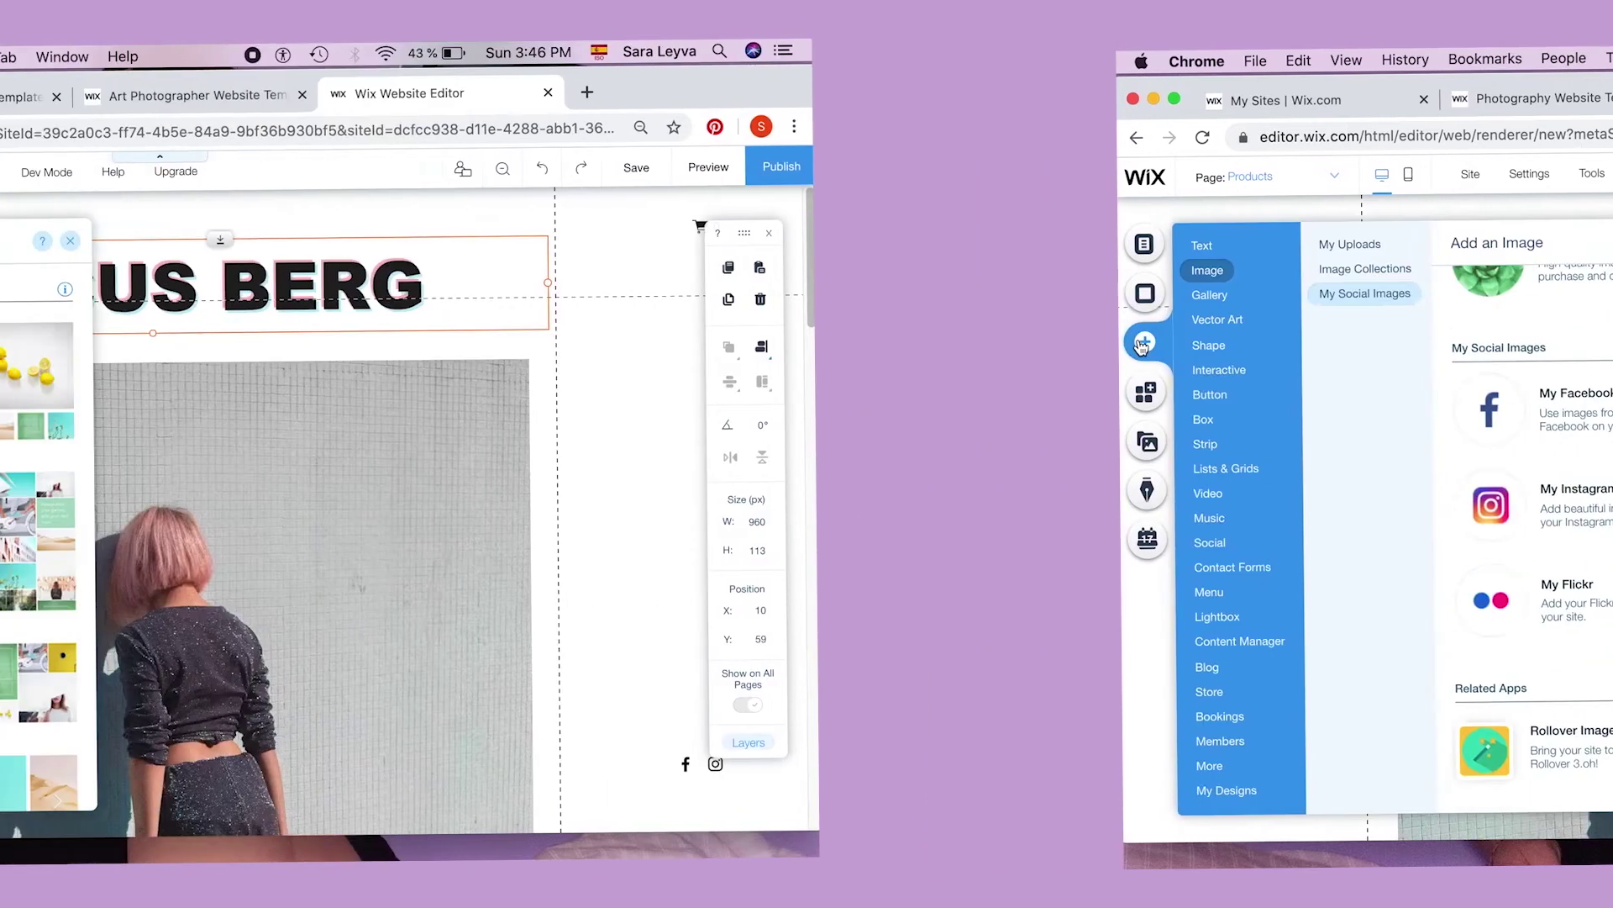
mouse_move(245, 298)
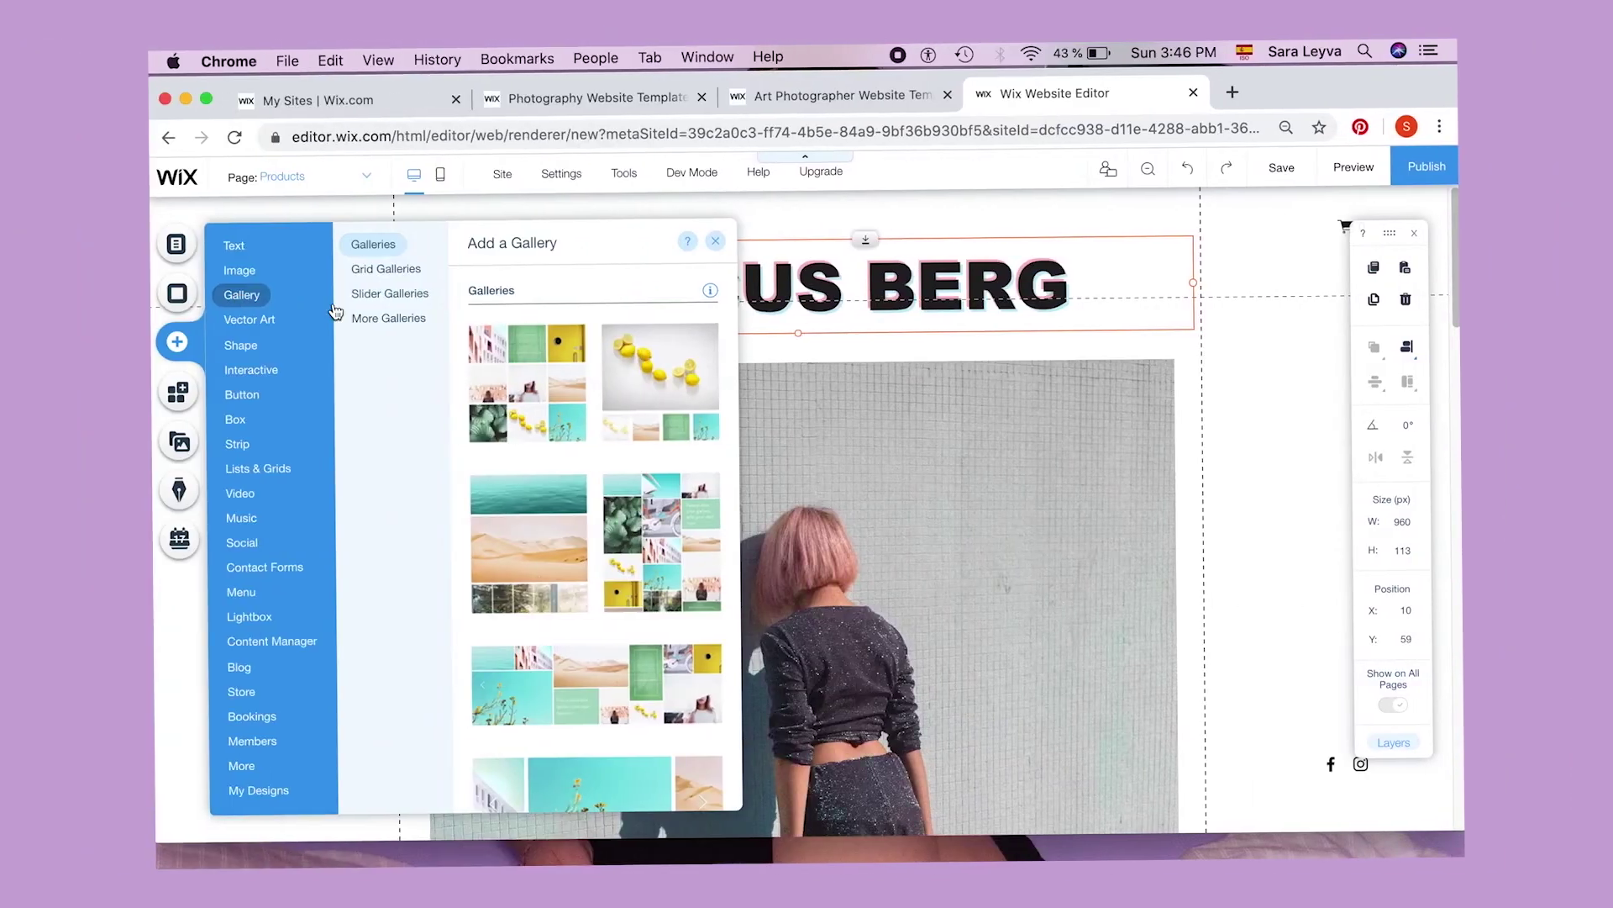
scroll(579, 525, down, 5)
scroll(579, 525, down, 15)
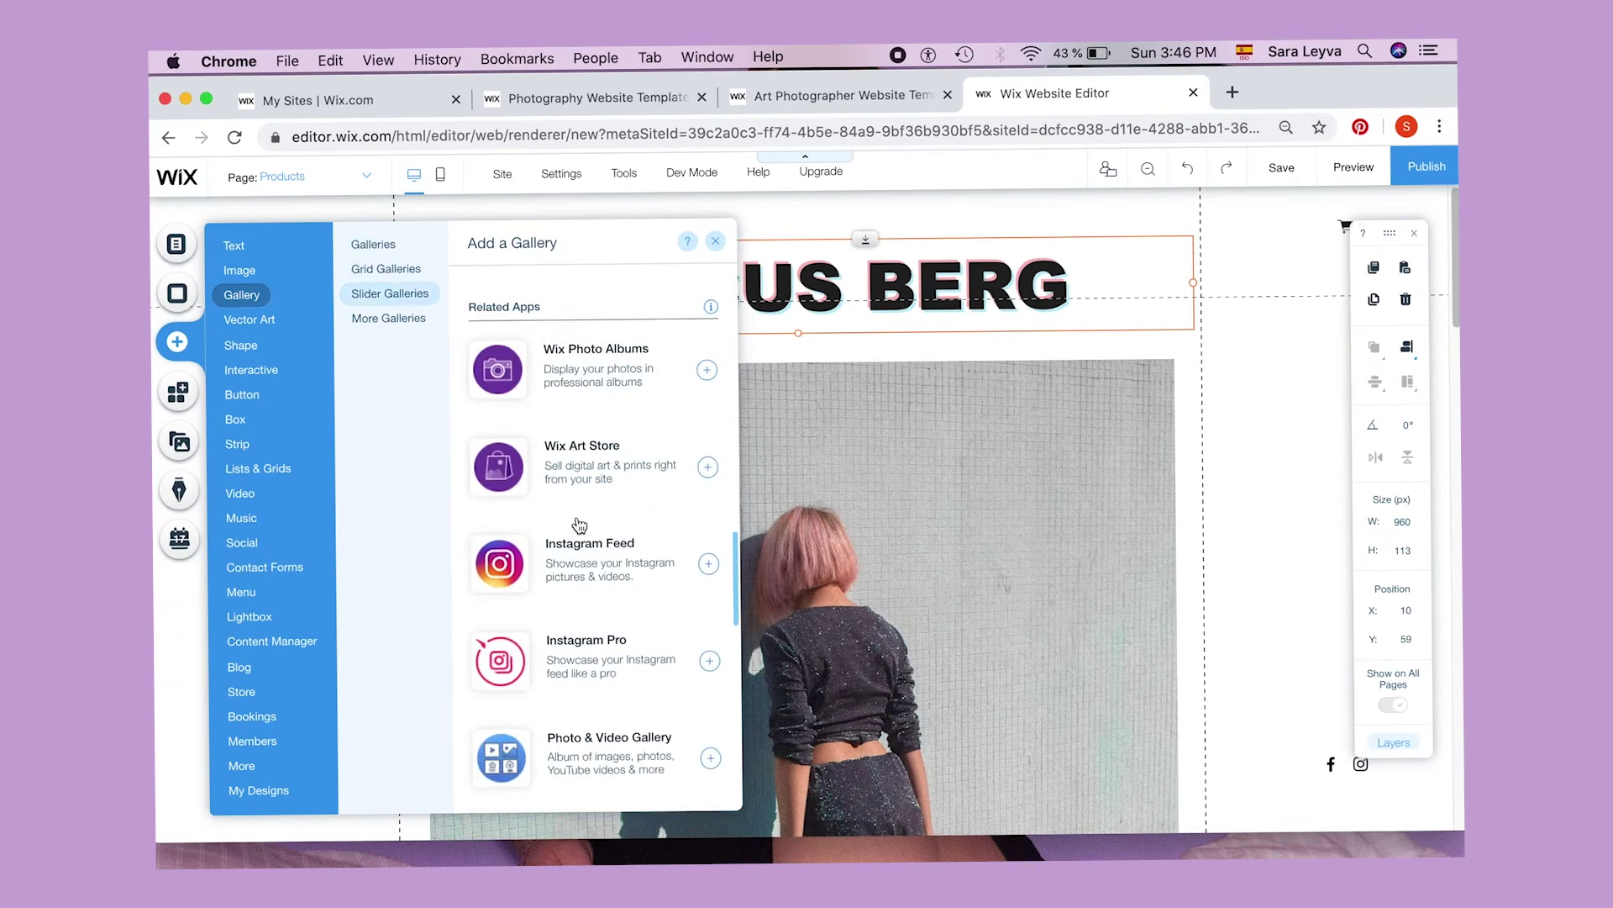
click(373, 269)
click(382, 294)
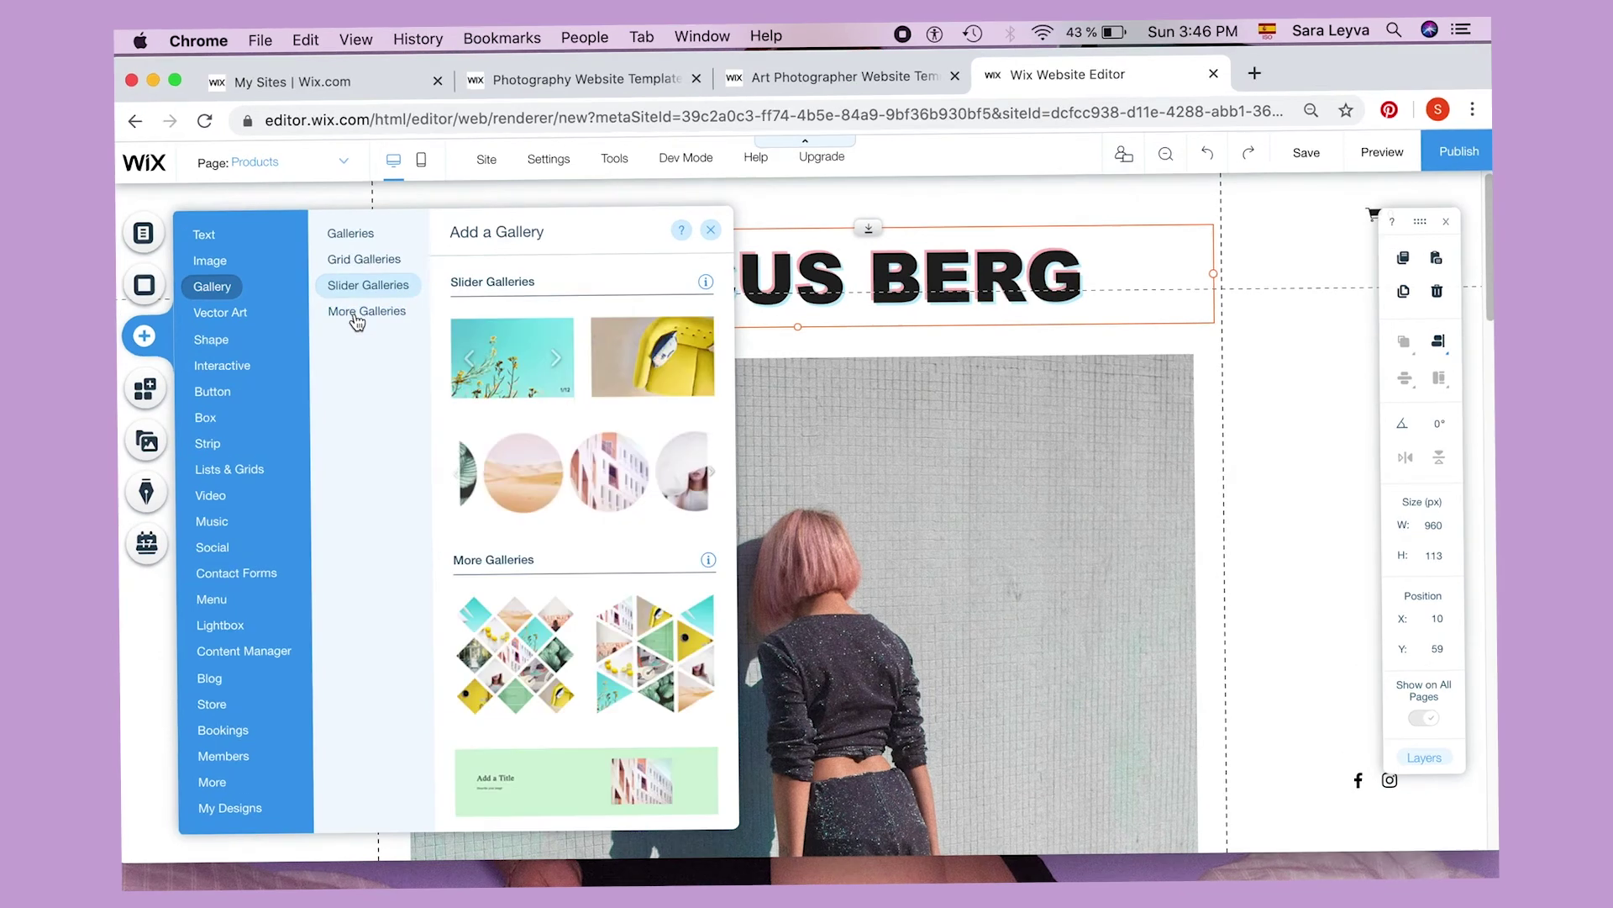
click(359, 312)
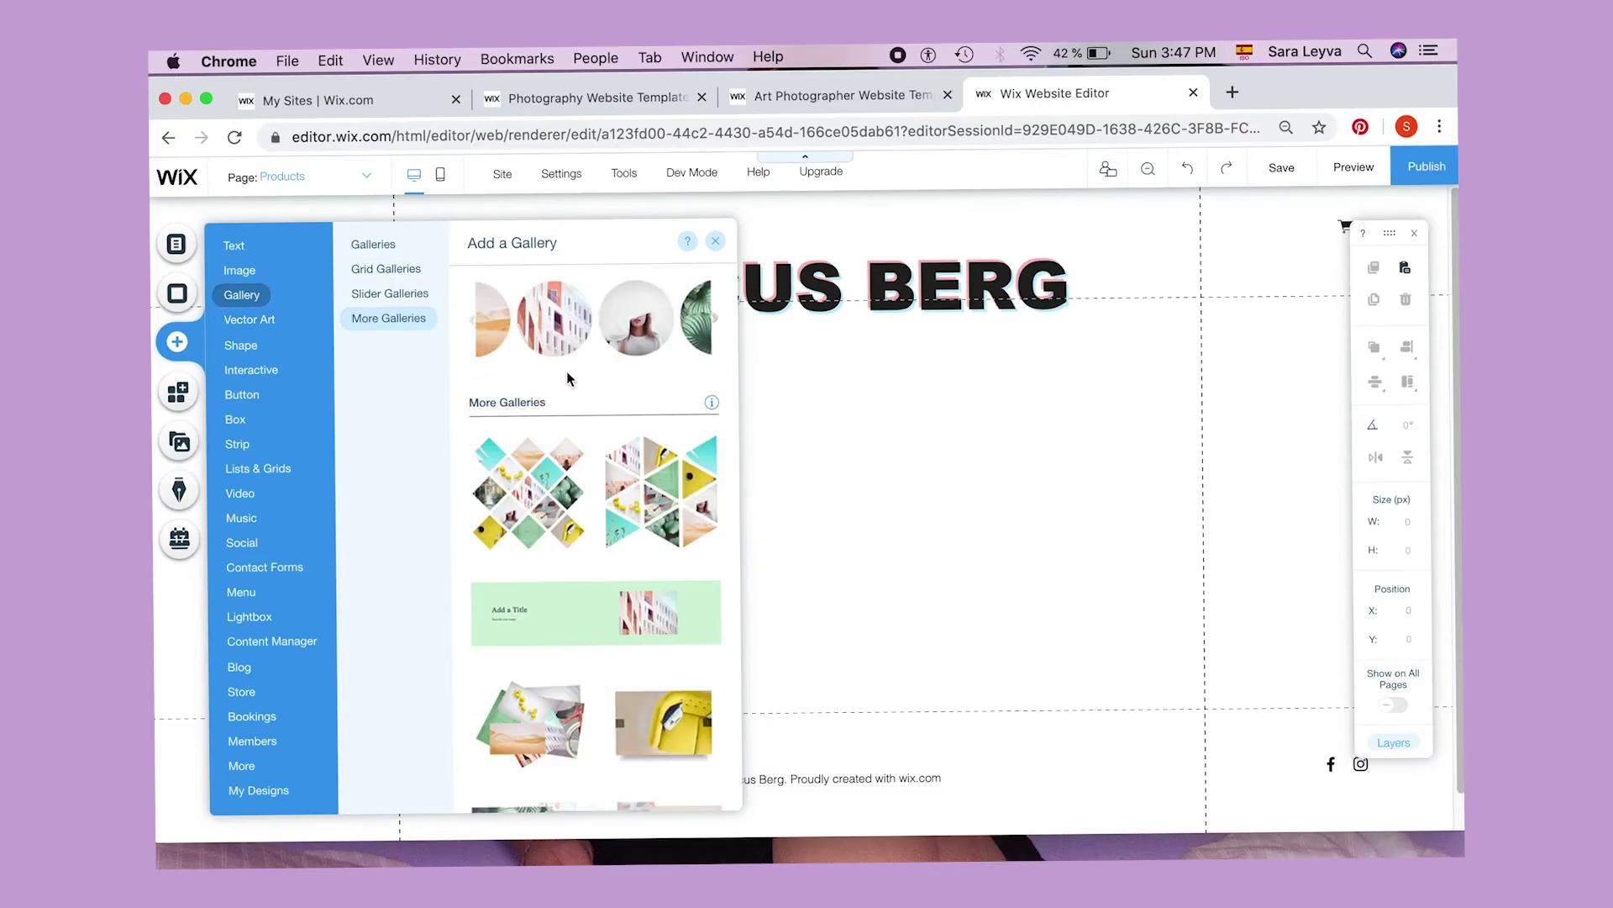
click(654, 400)
drag(681, 388, 681, 461)
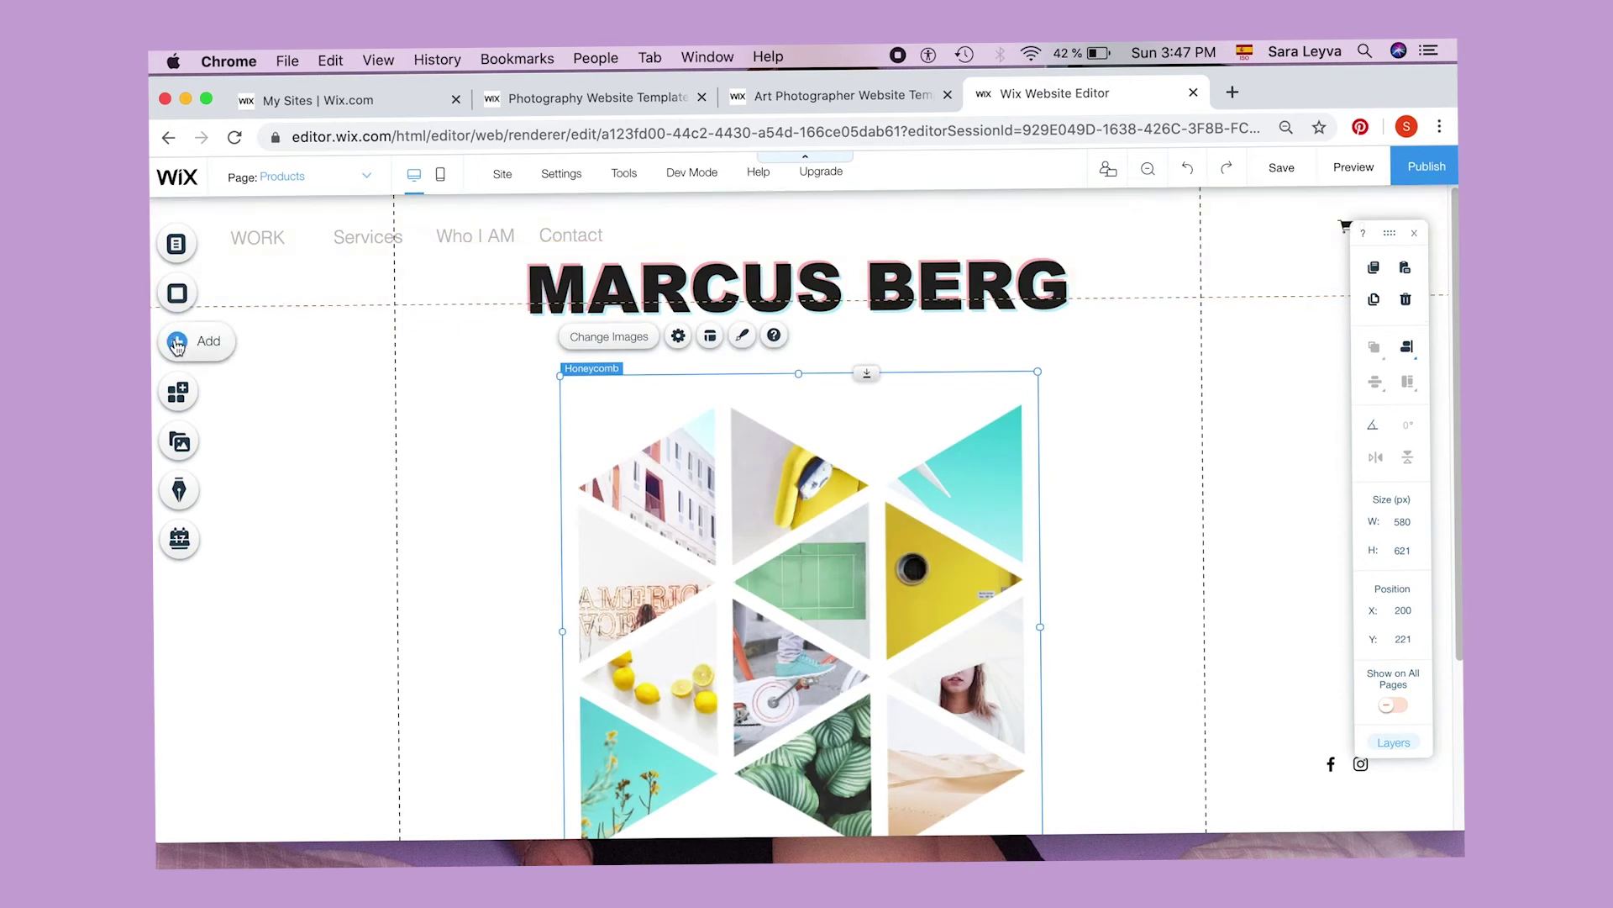
- Add the featured vector art of a seated man with a laptop to the right of the triangle gallery
click(176, 343)
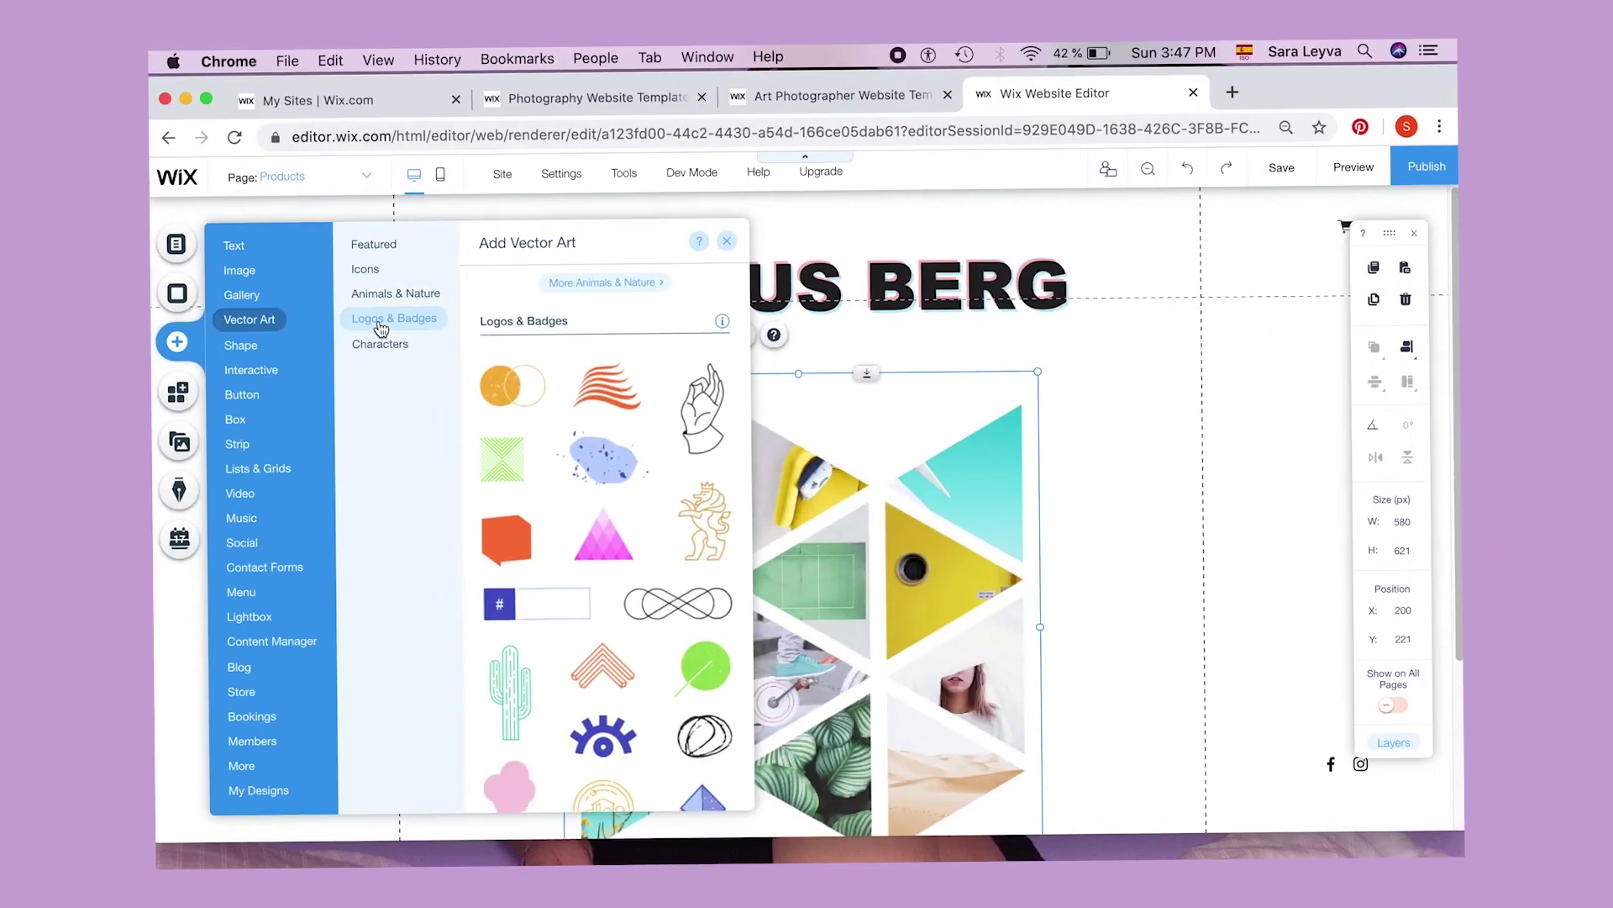
scroll(636, 622, down, 2)
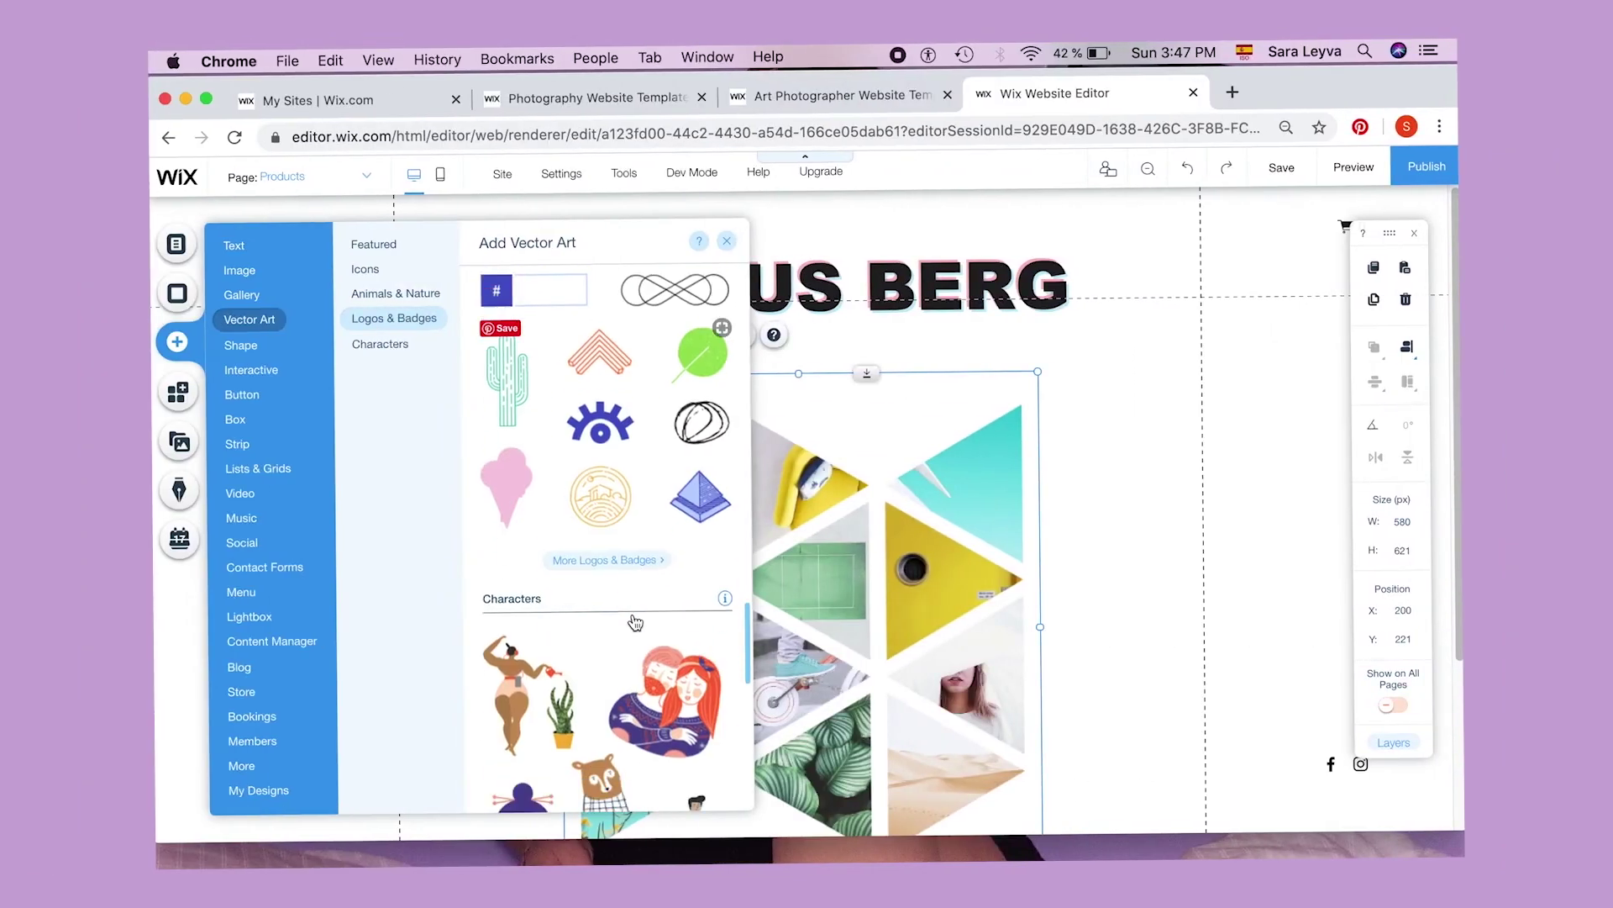
scroll(636, 622, down, 3)
scroll(588, 580, up, 15)
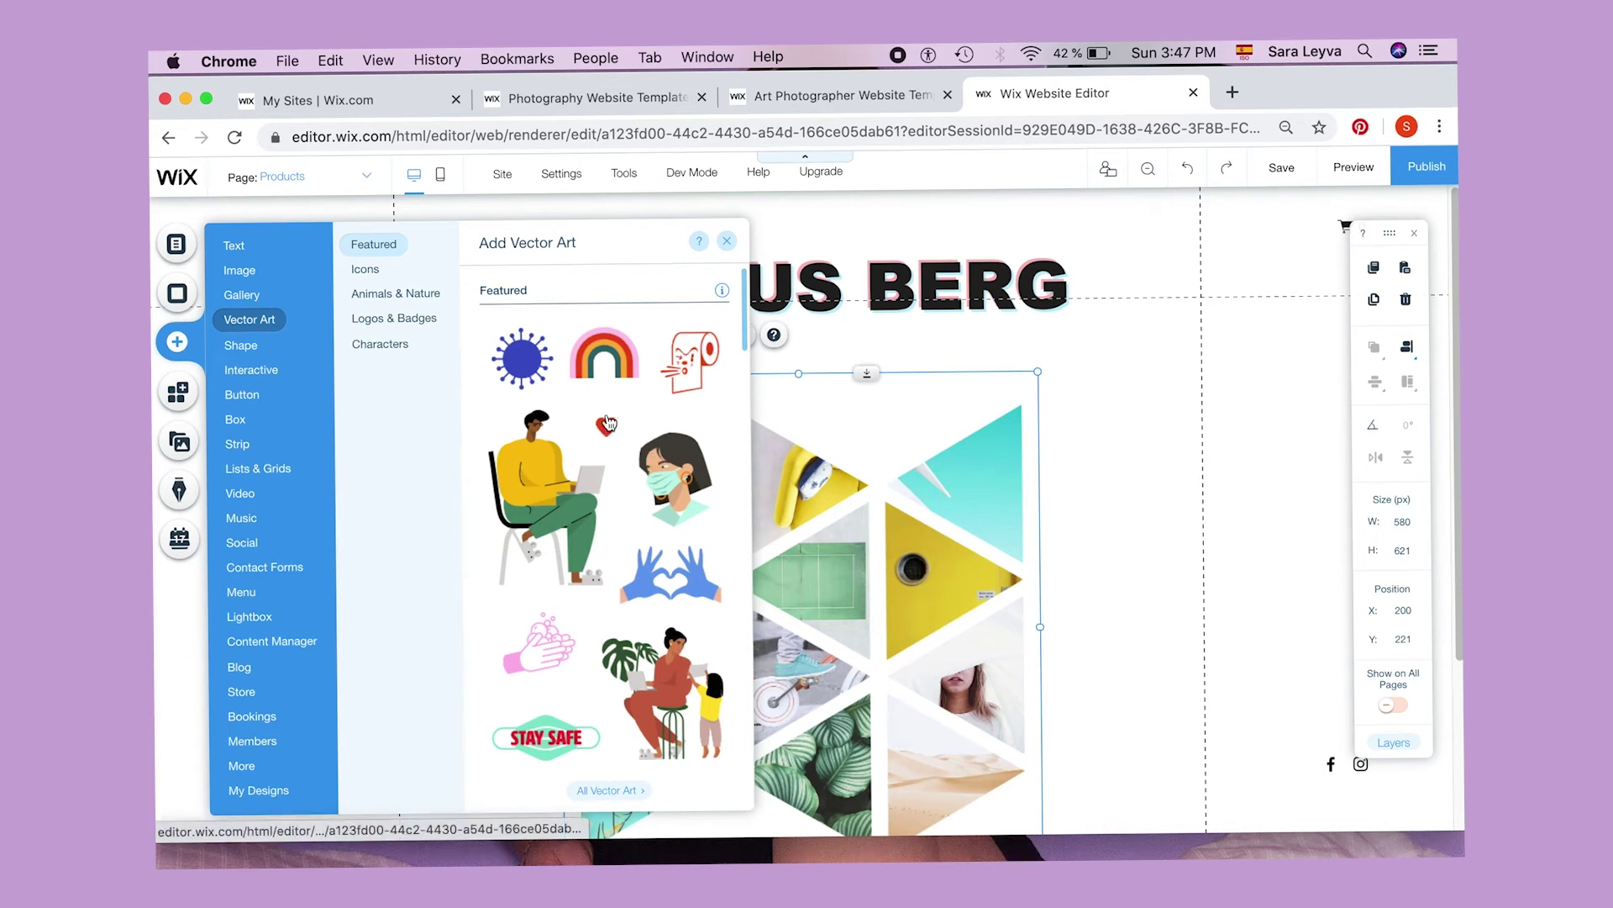
drag(562, 488, 1108, 620)
- Add the blue dotted horizontal line between the title and the gallery, about 859 px wide
click(176, 341)
click(252, 345)
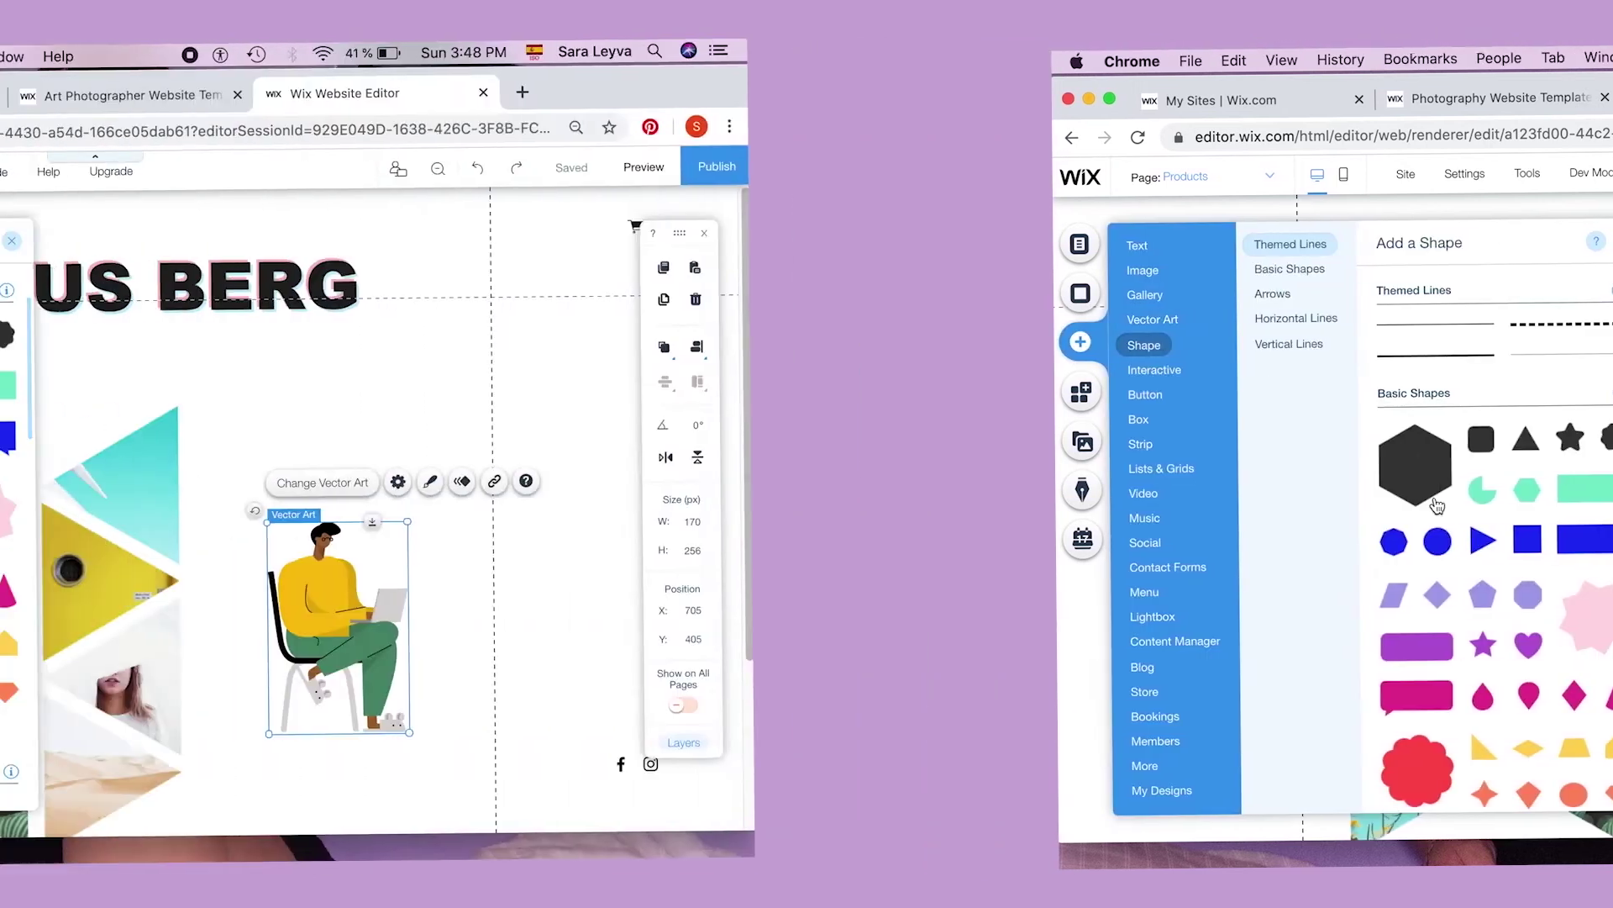
scroll(616, 571, down, 8)
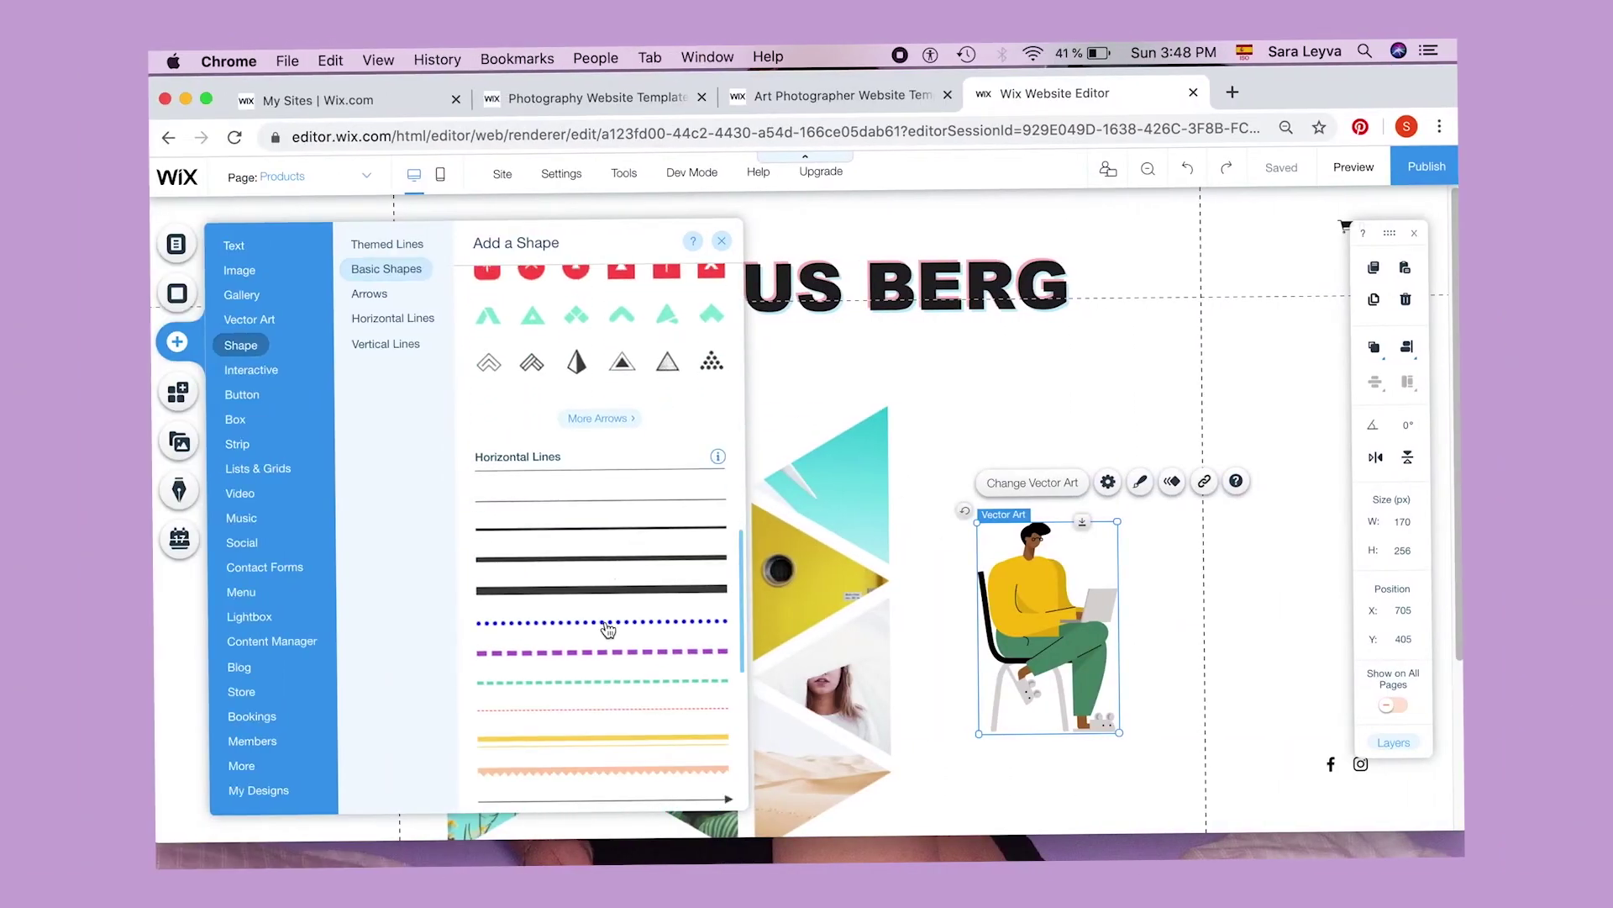
drag(627, 629, 941, 344)
drag(782, 348, 698, 364)
drag(610, 308, 554, 307)
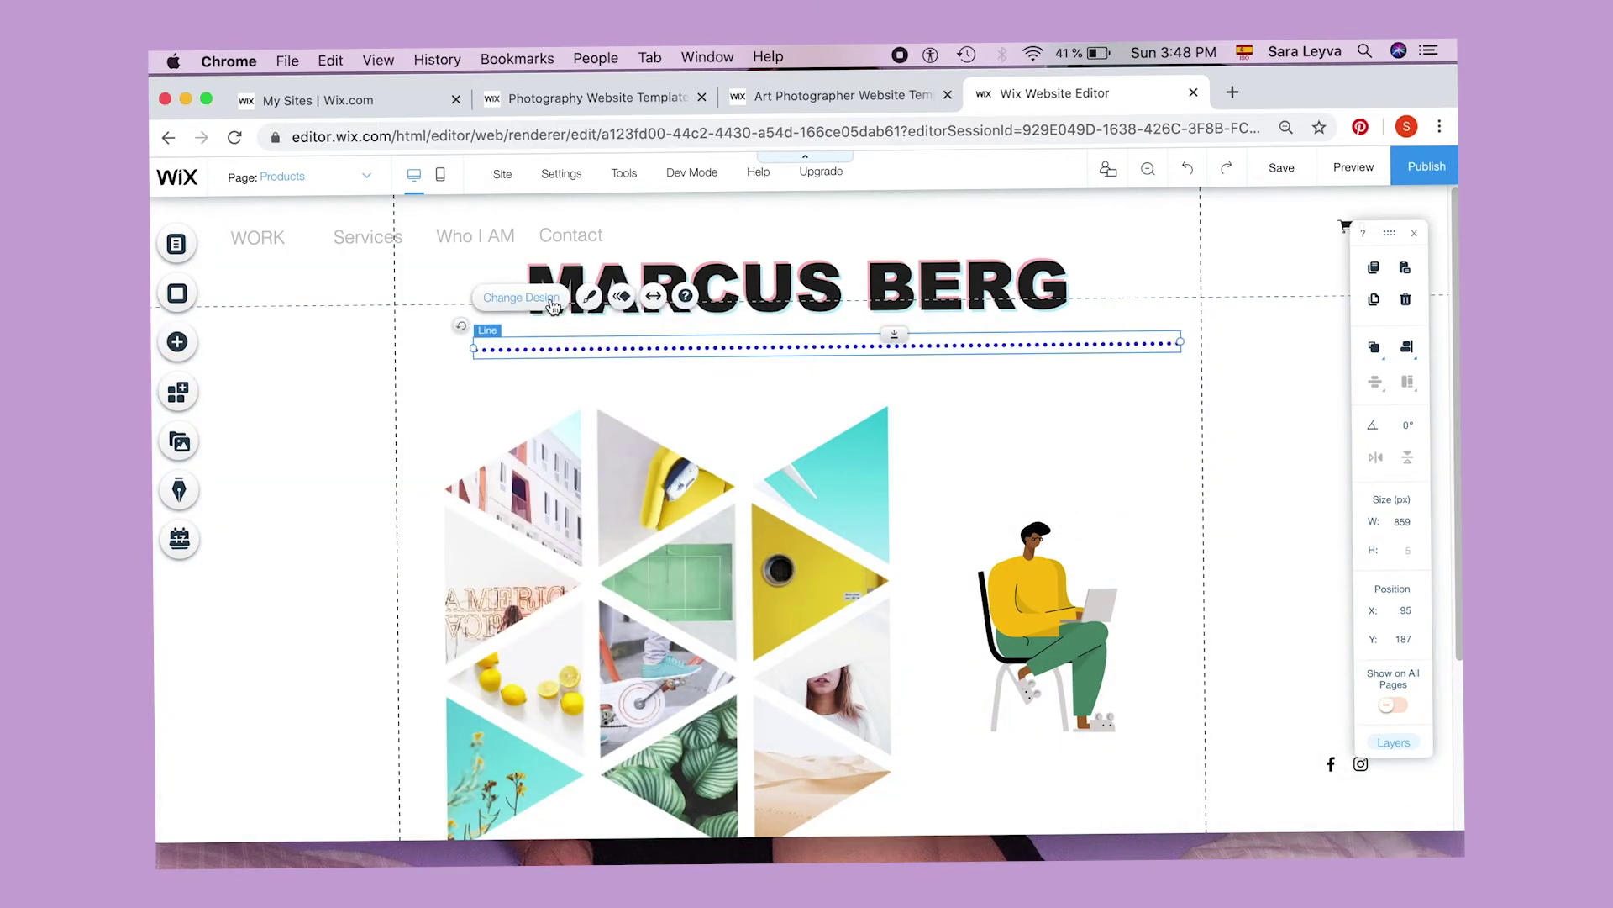
- Customize the design of the dotted line under the title, making its dots pink
click(554, 300)
scroll(340, 449, down, 5)
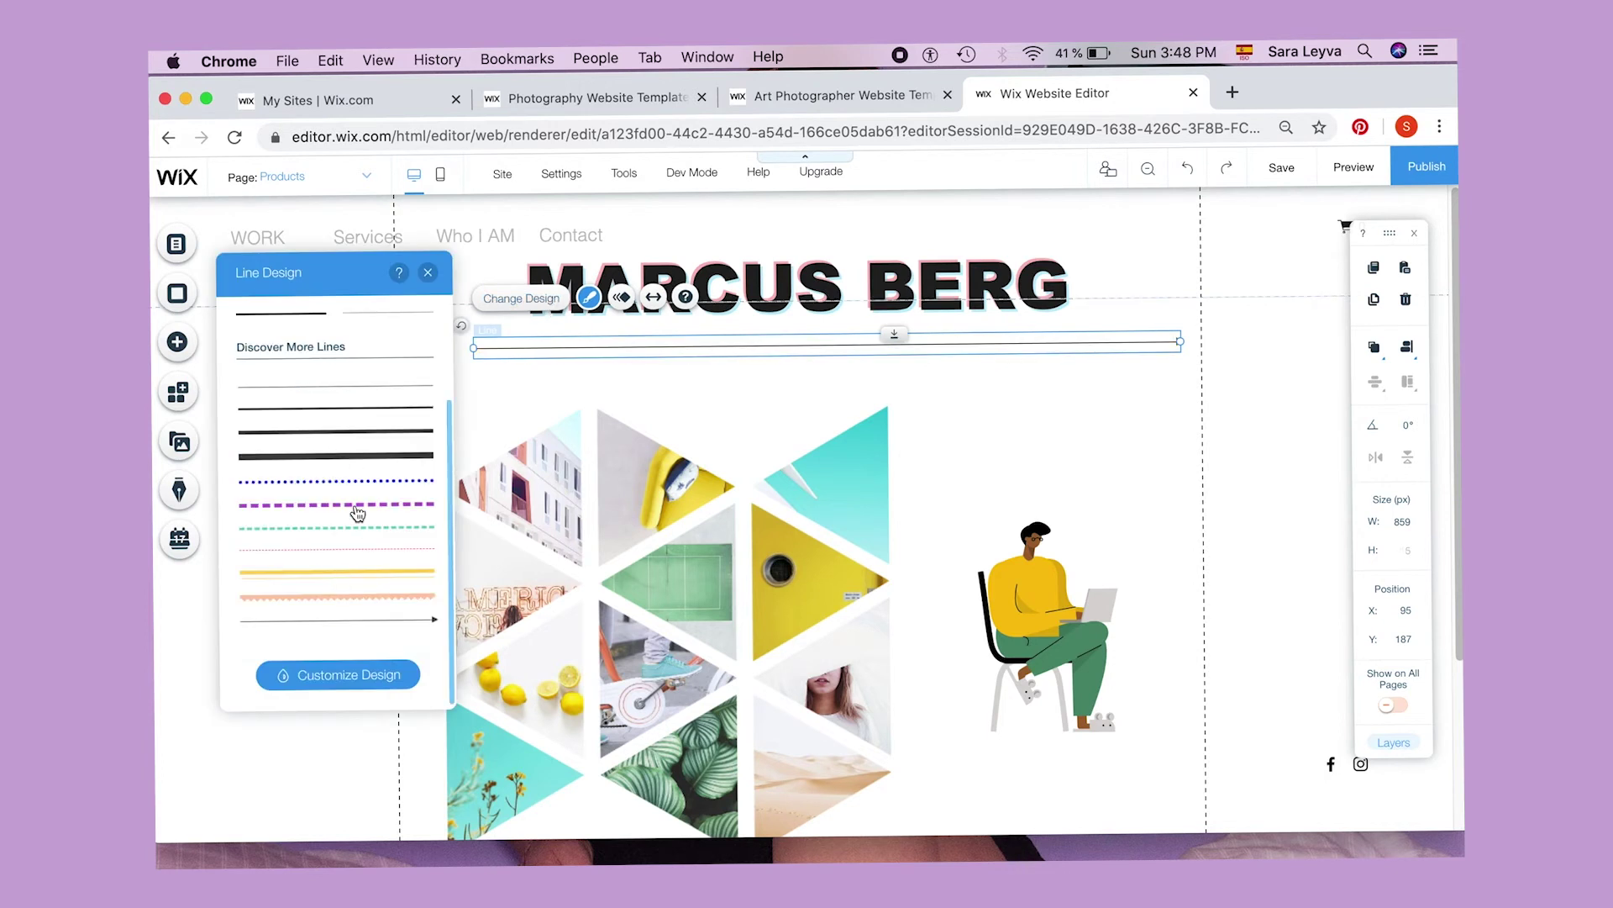
click(353, 675)
click(422, 477)
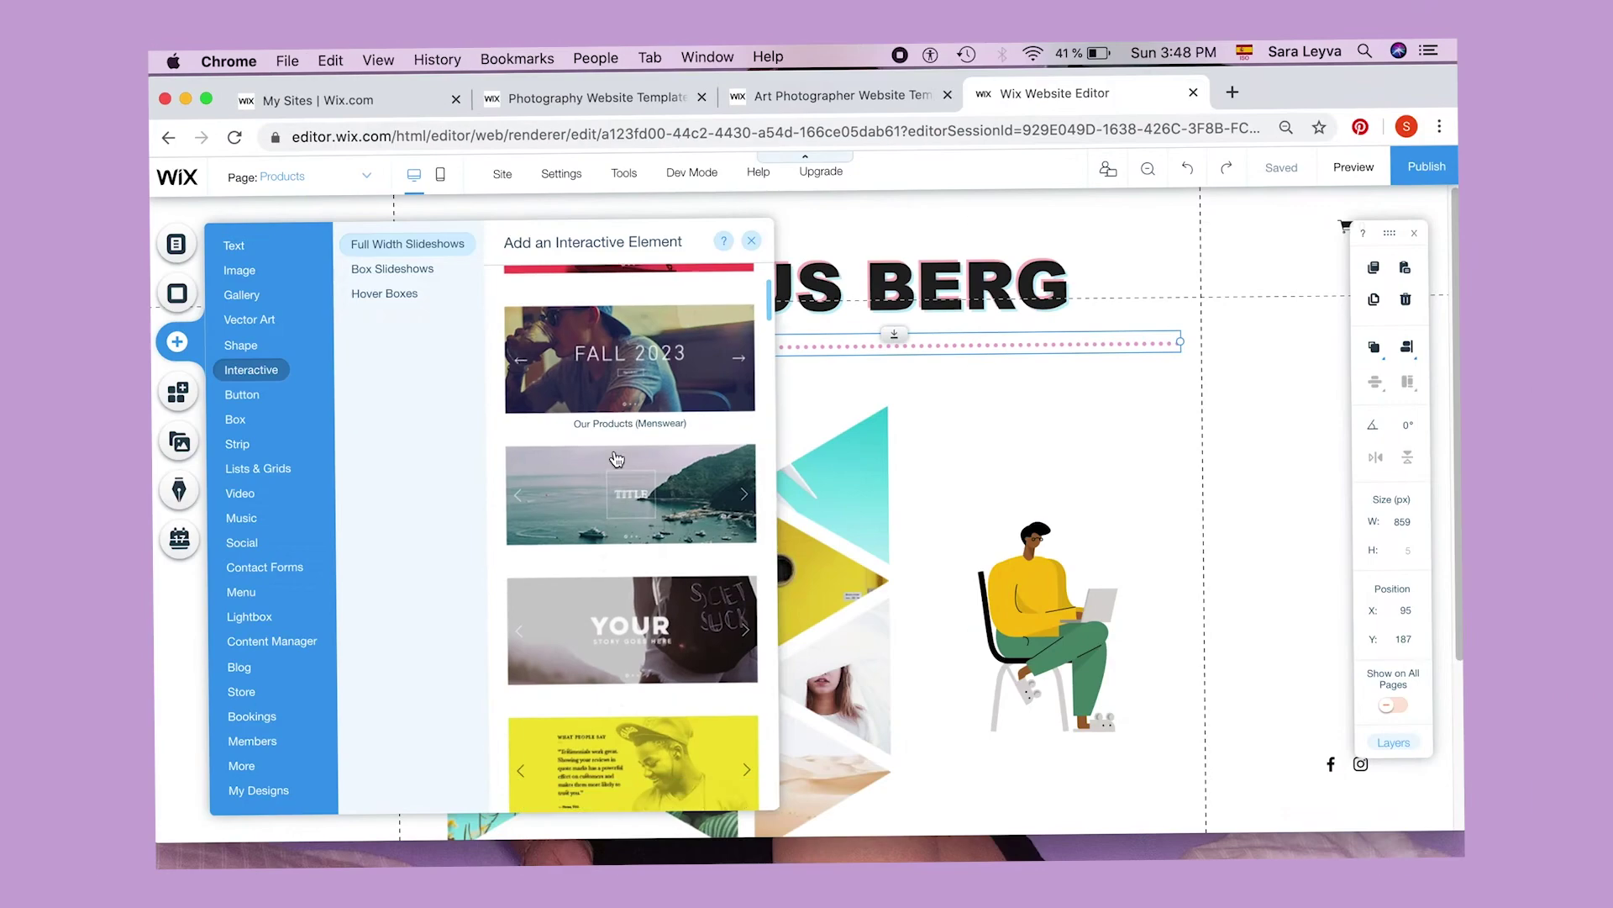
- Add the Spring Sale box slideshow to the Services page and set its first slide's background to the misty mountain image
scroll(630, 504, down, 6)
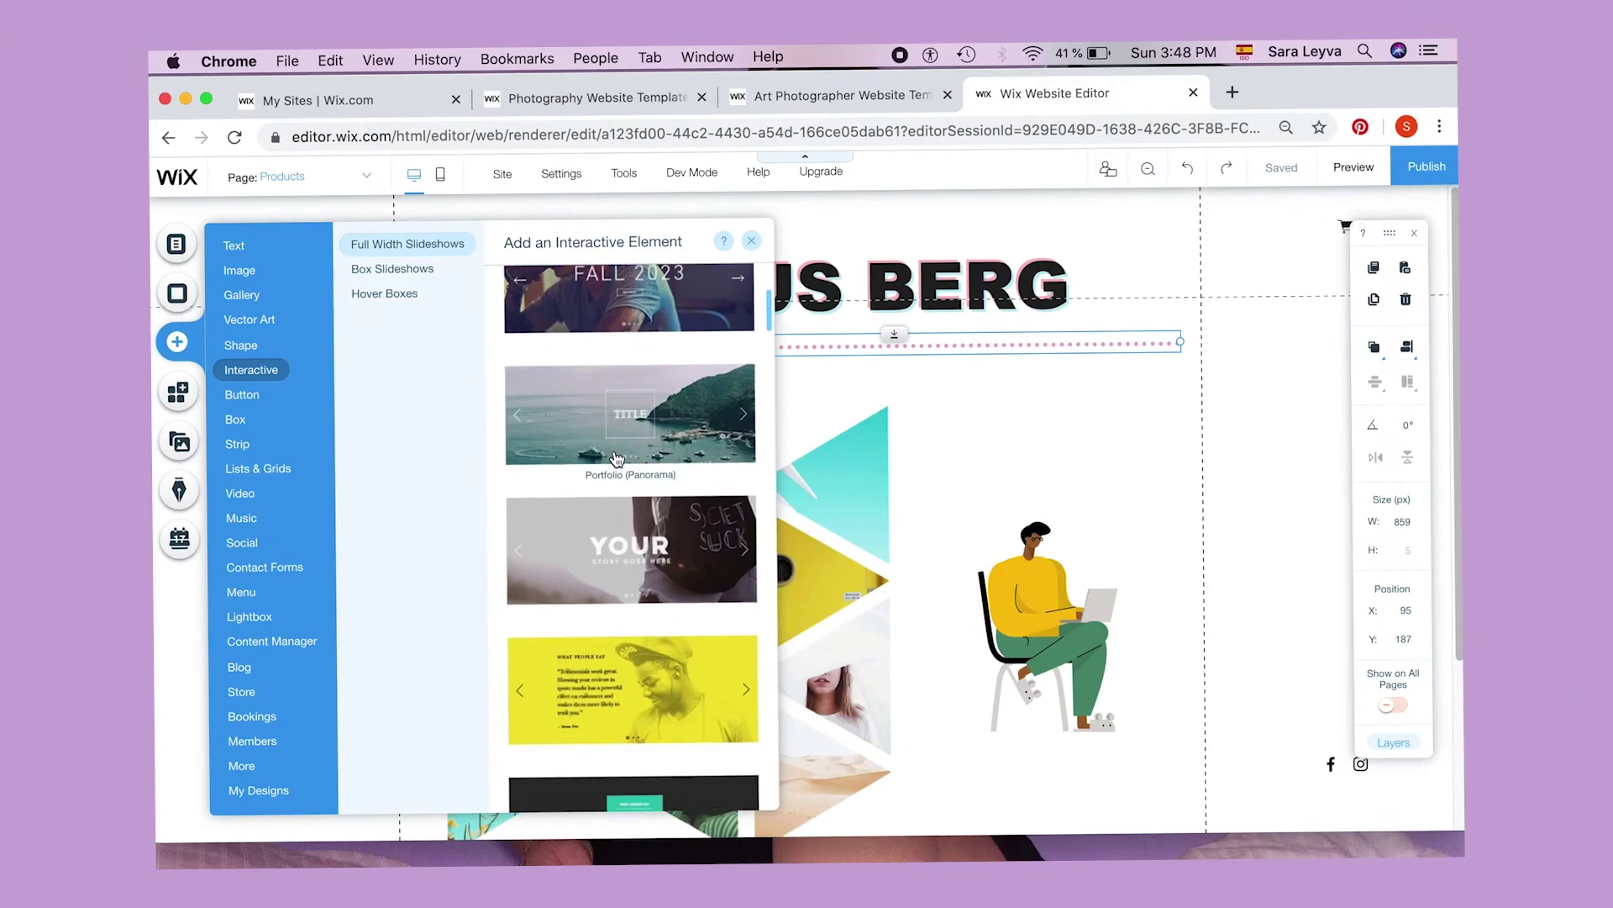
click(630, 538)
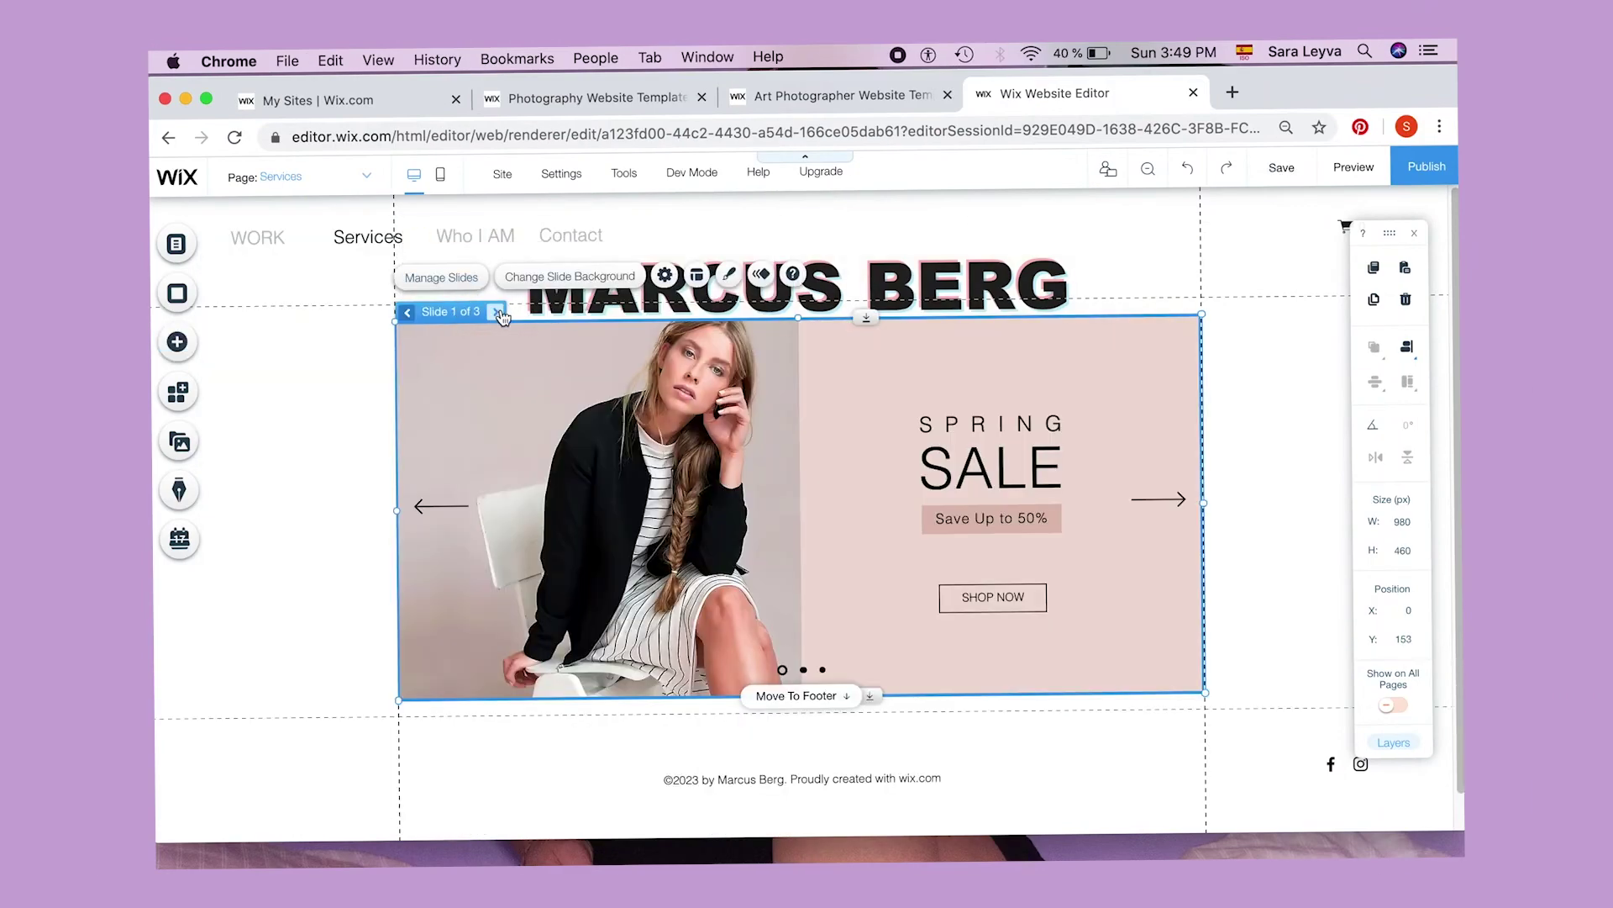
click(440, 279)
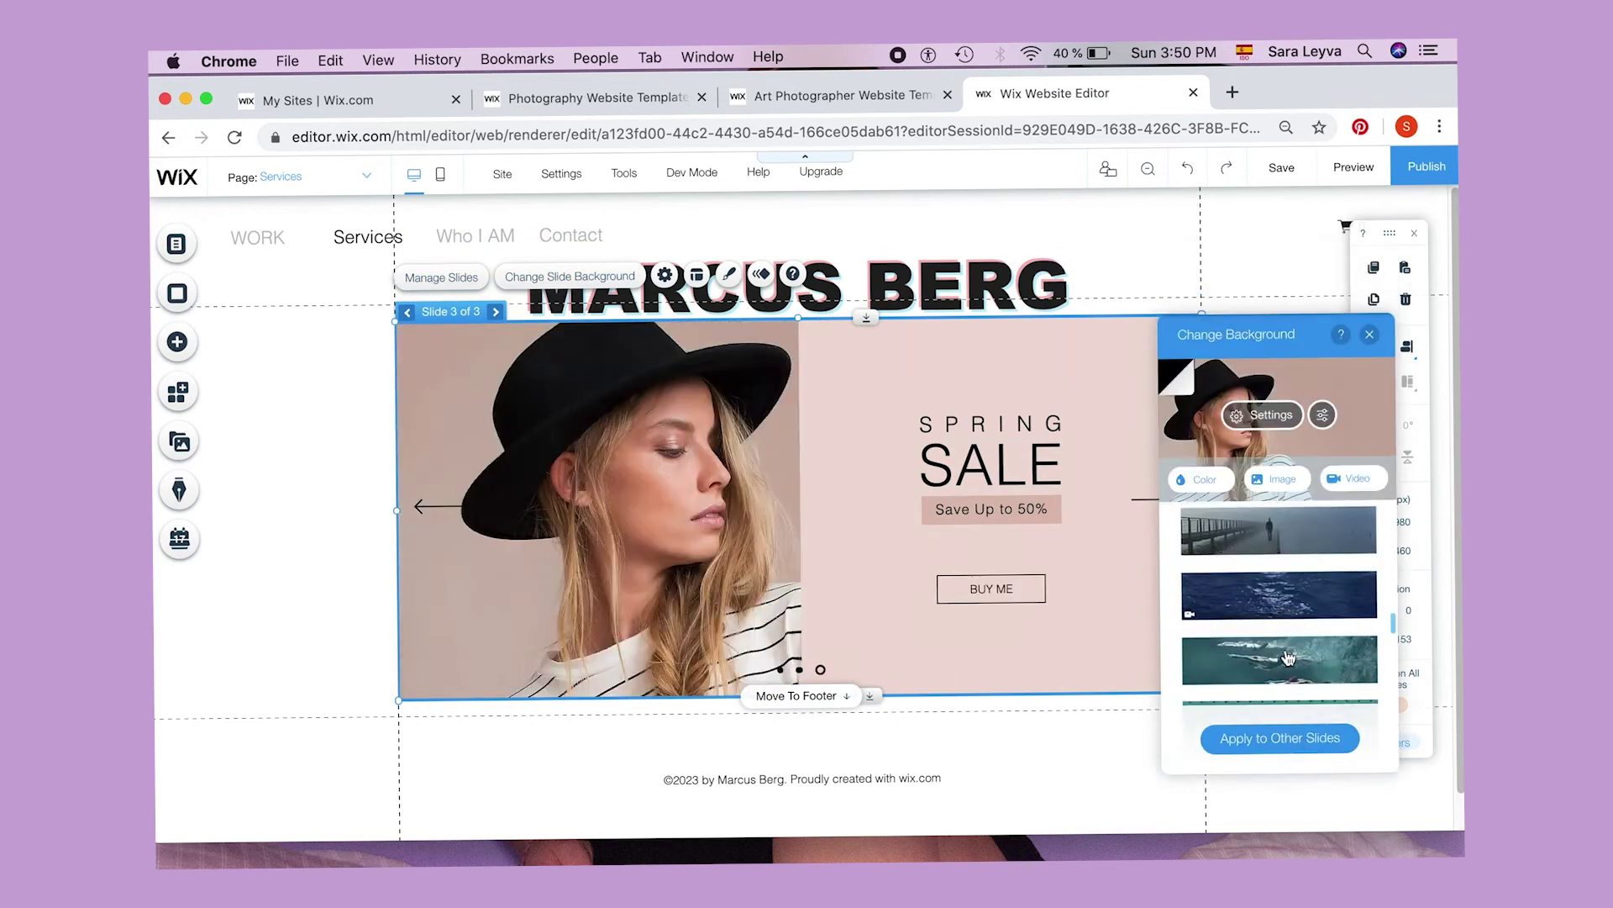
scroll(1279, 605, down, 5)
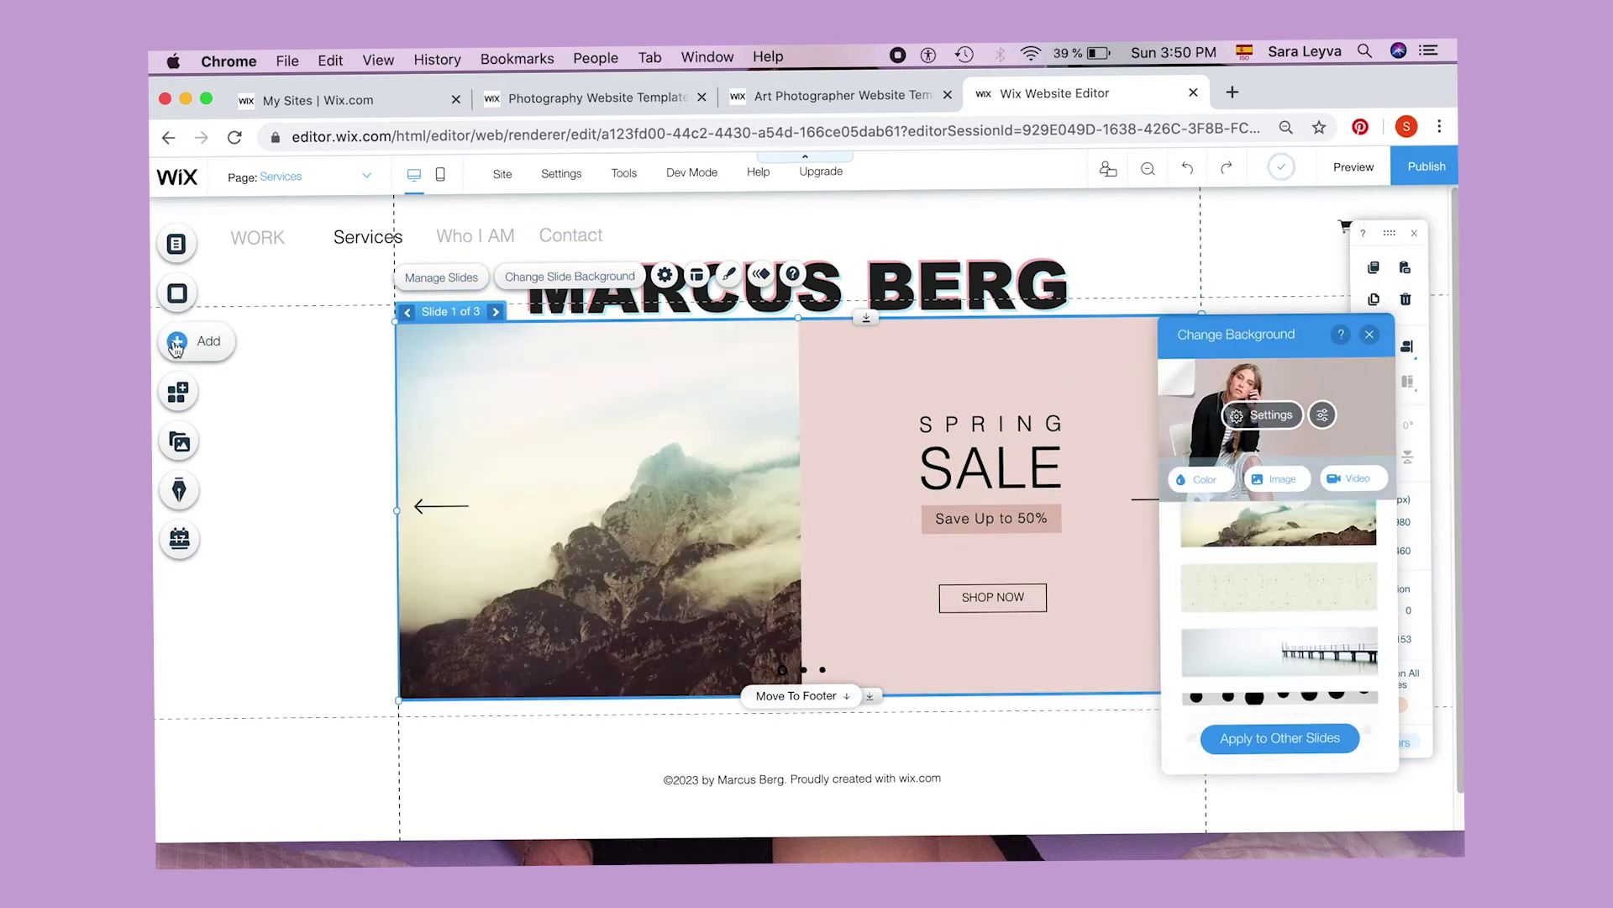
- Add a themed button of about 142 by 40 px to the header, above the slideshow's right end
click(176, 342)
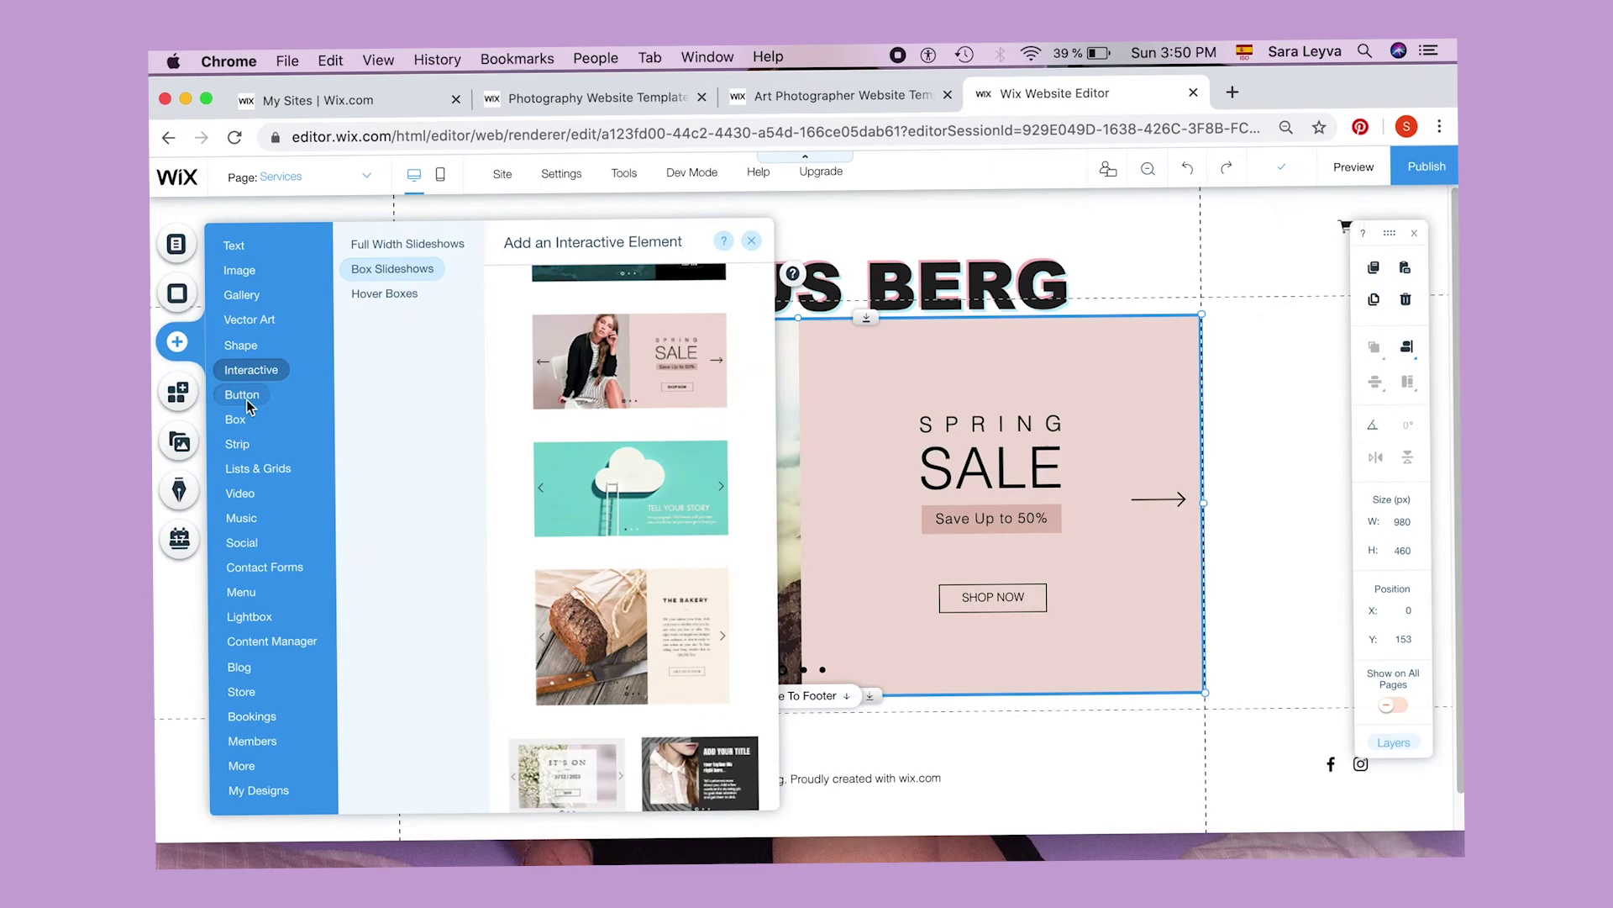
click(244, 396)
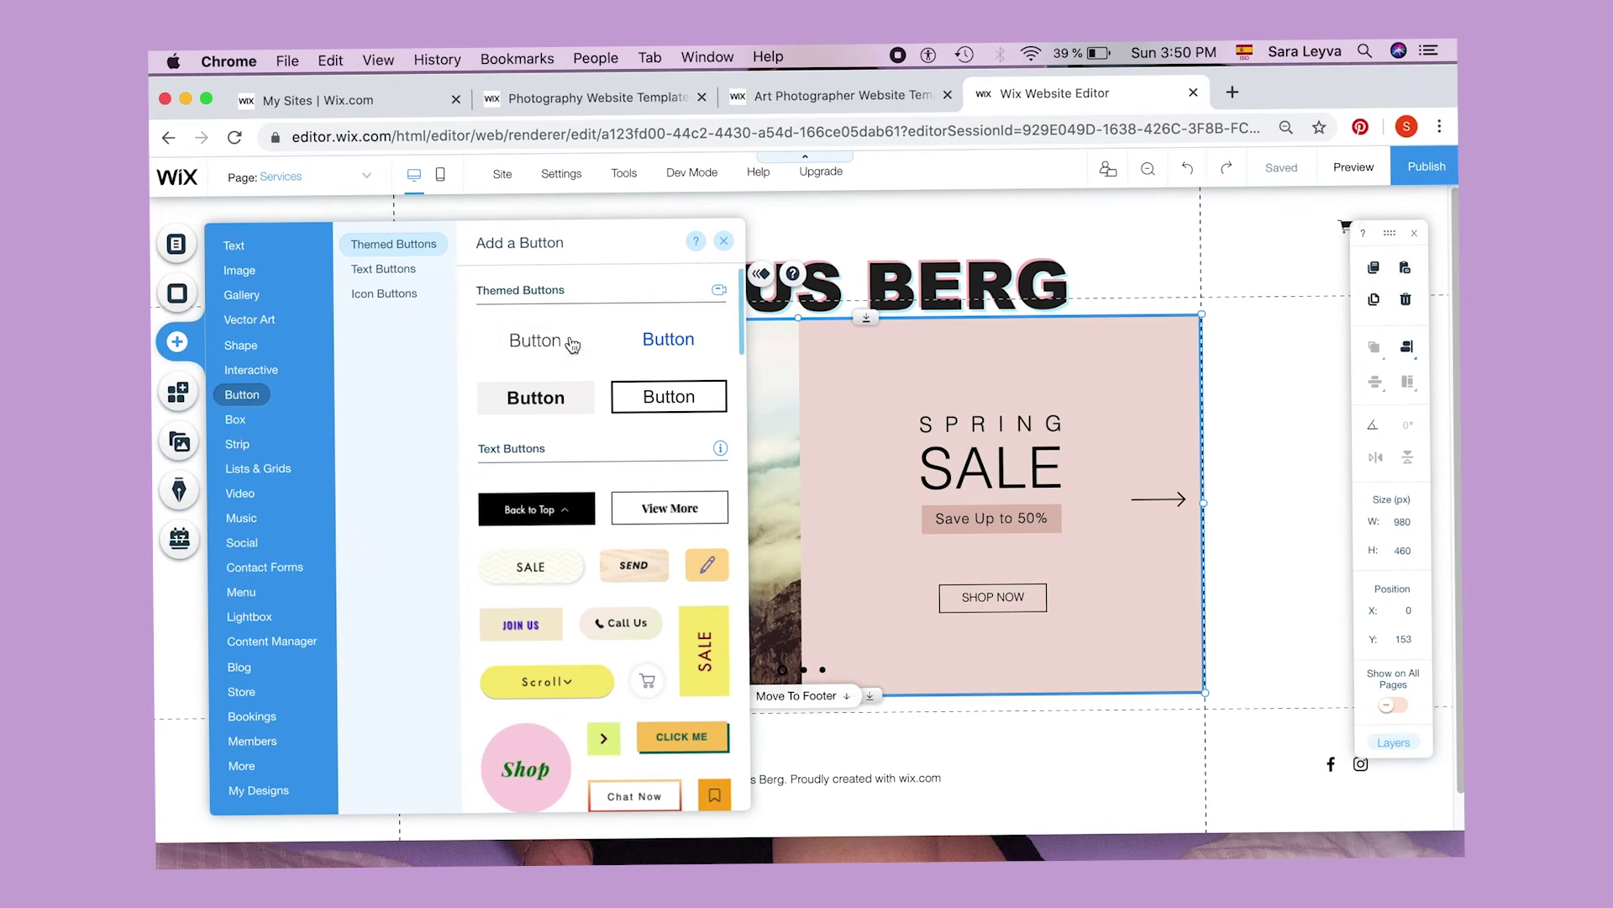
drag(573, 344, 1129, 229)
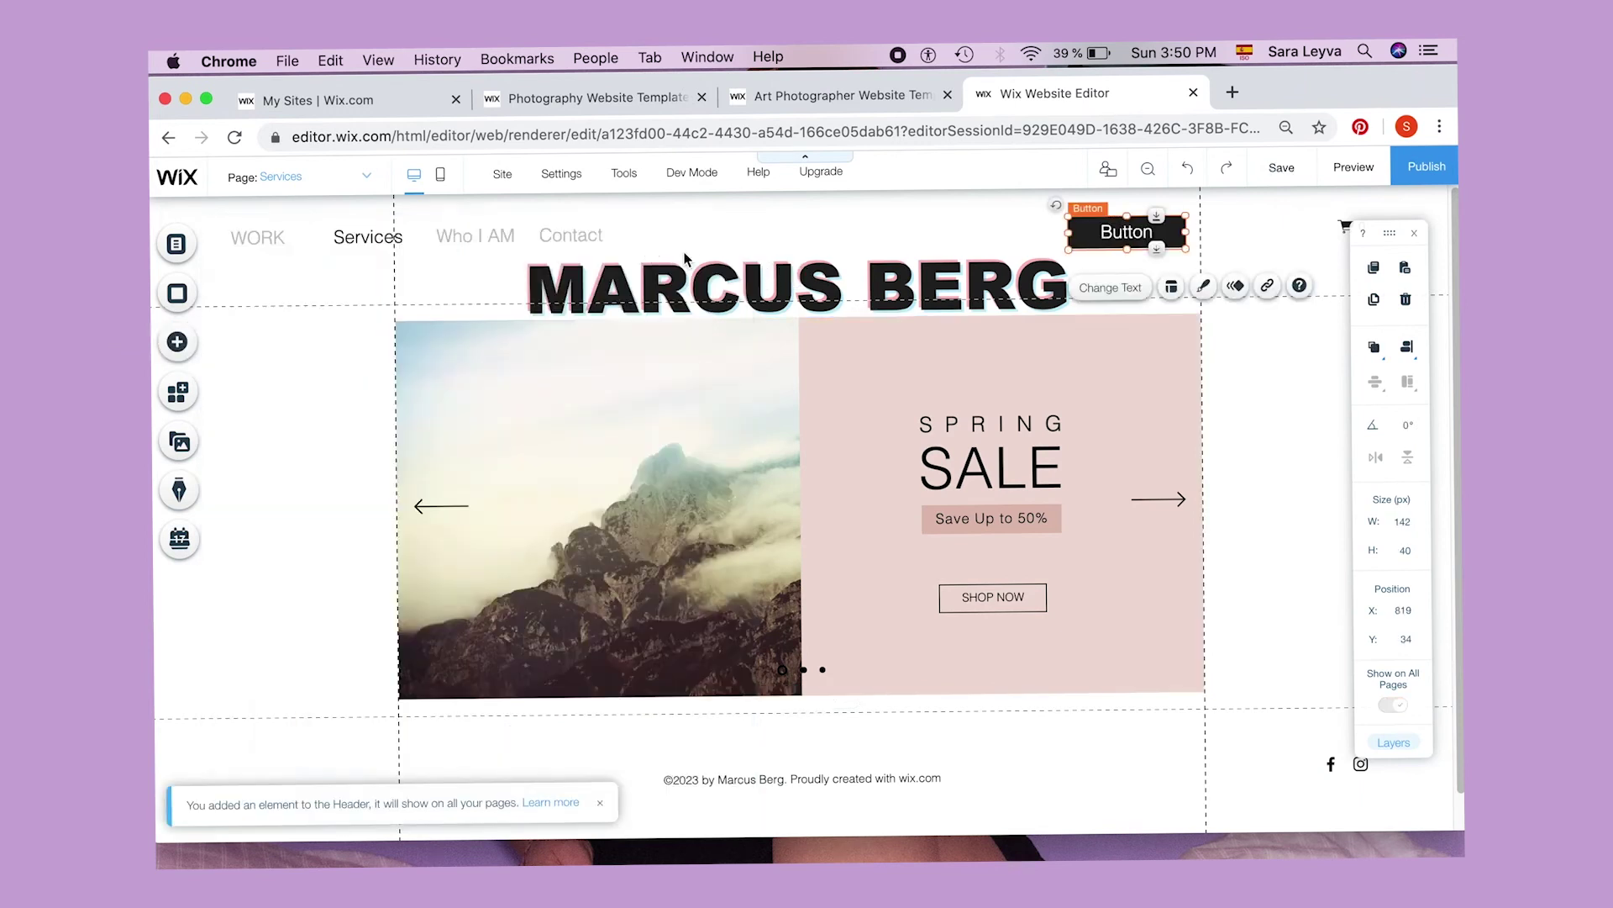
- Change the header button's text to Home and link it to the WORK page, opening in the current window
click(1123, 294)
key(BackSpace)
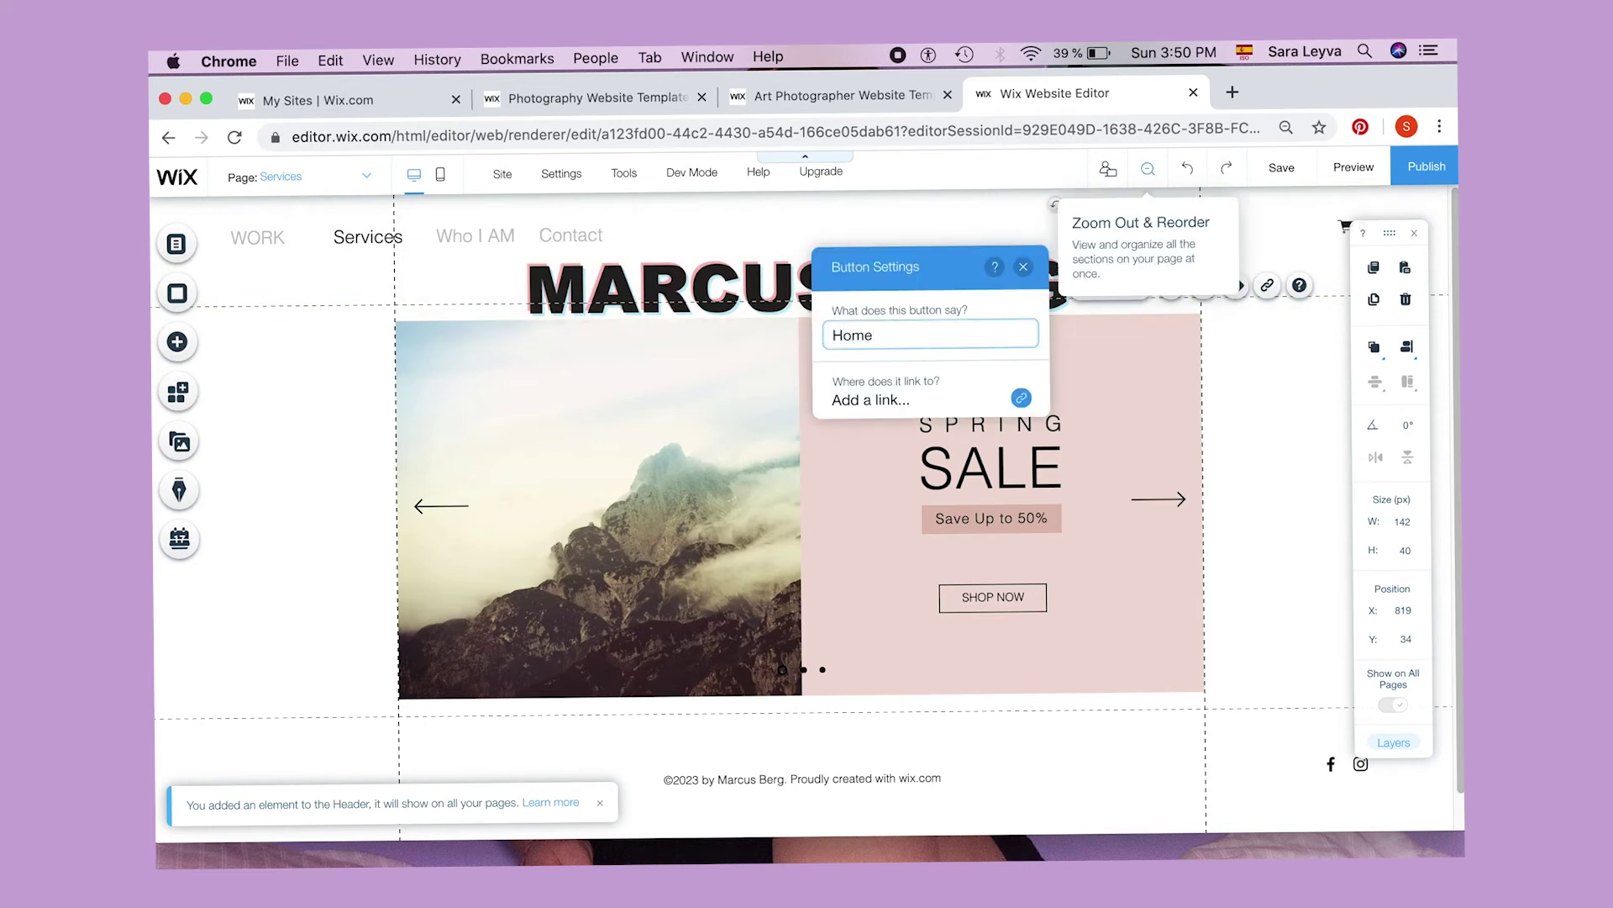
click(1020, 400)
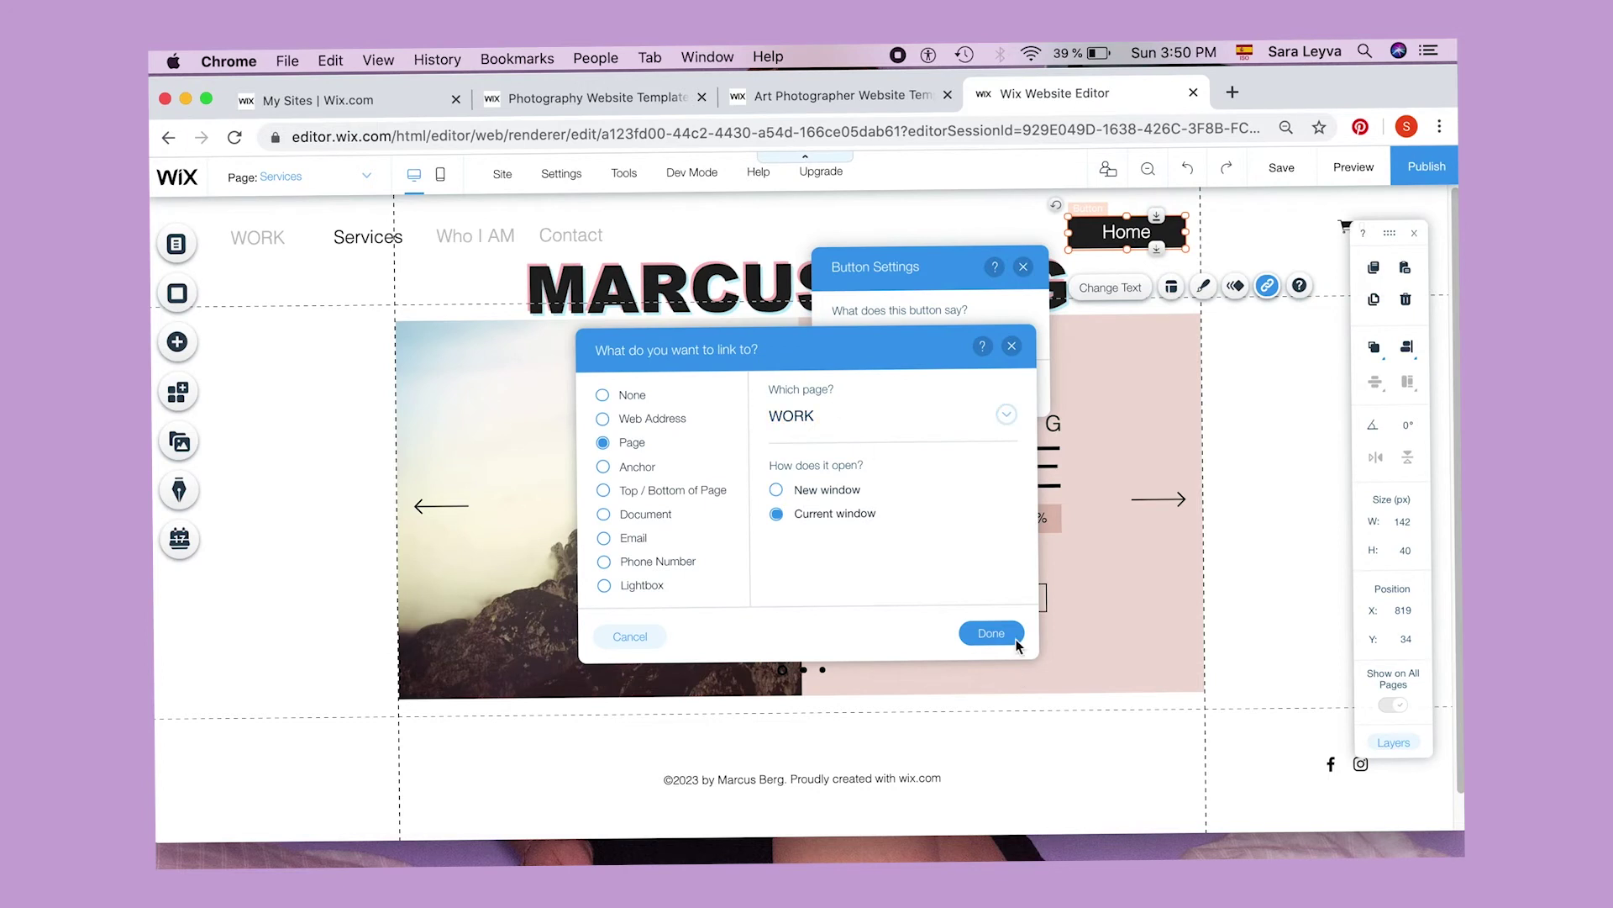
click(991, 632)
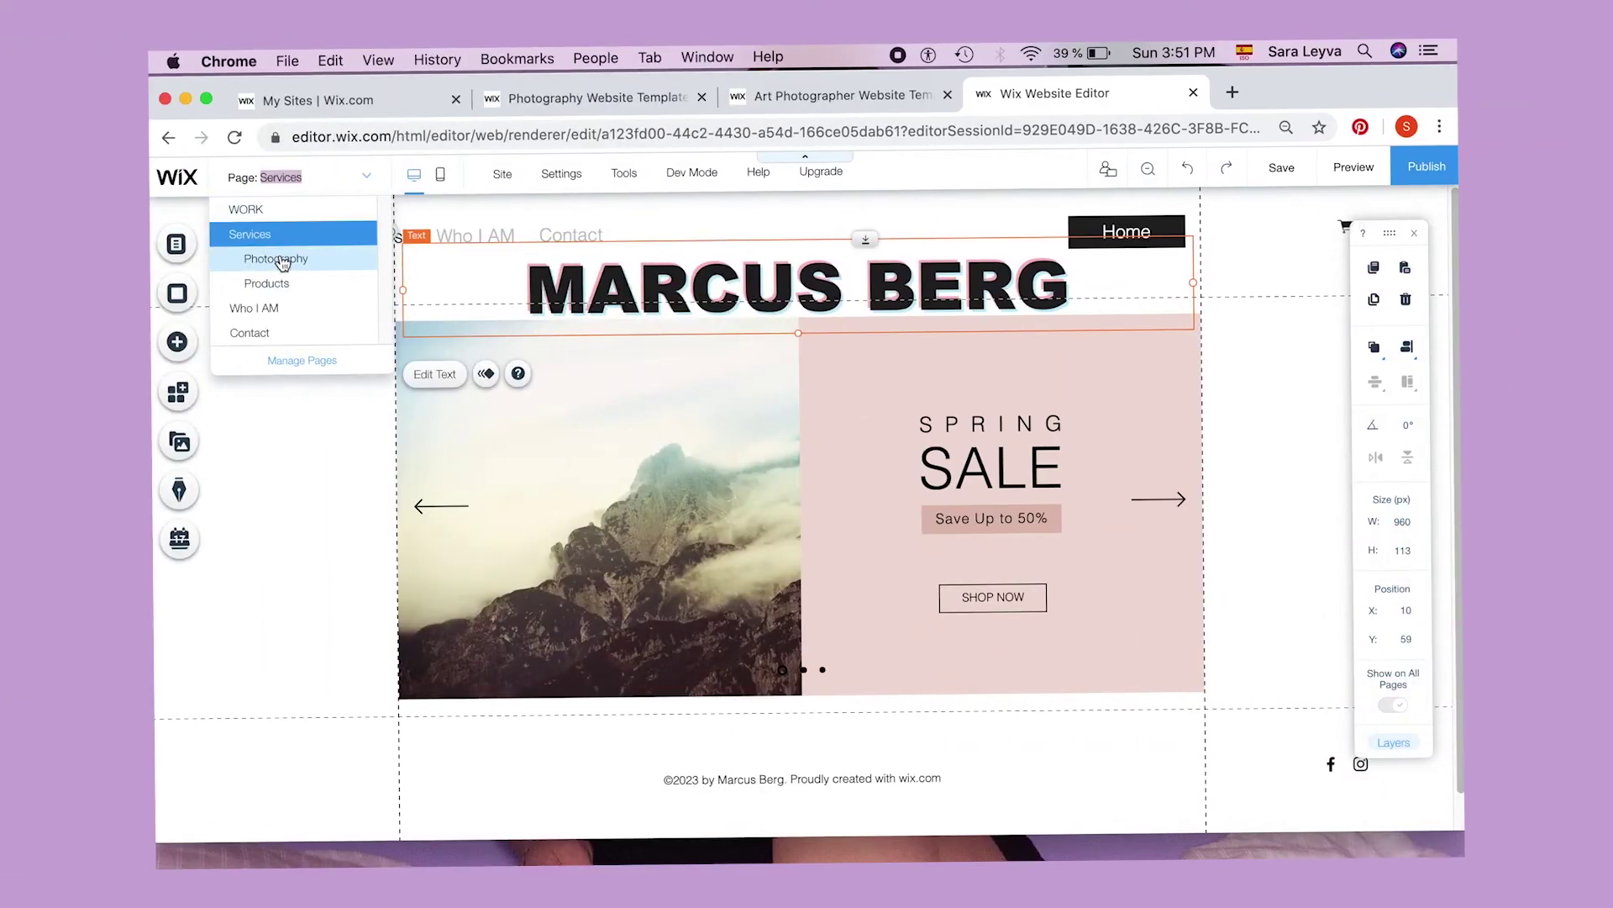
- Add the Services strip with the armchair and green sofa images to the Photography page
click(281, 261)
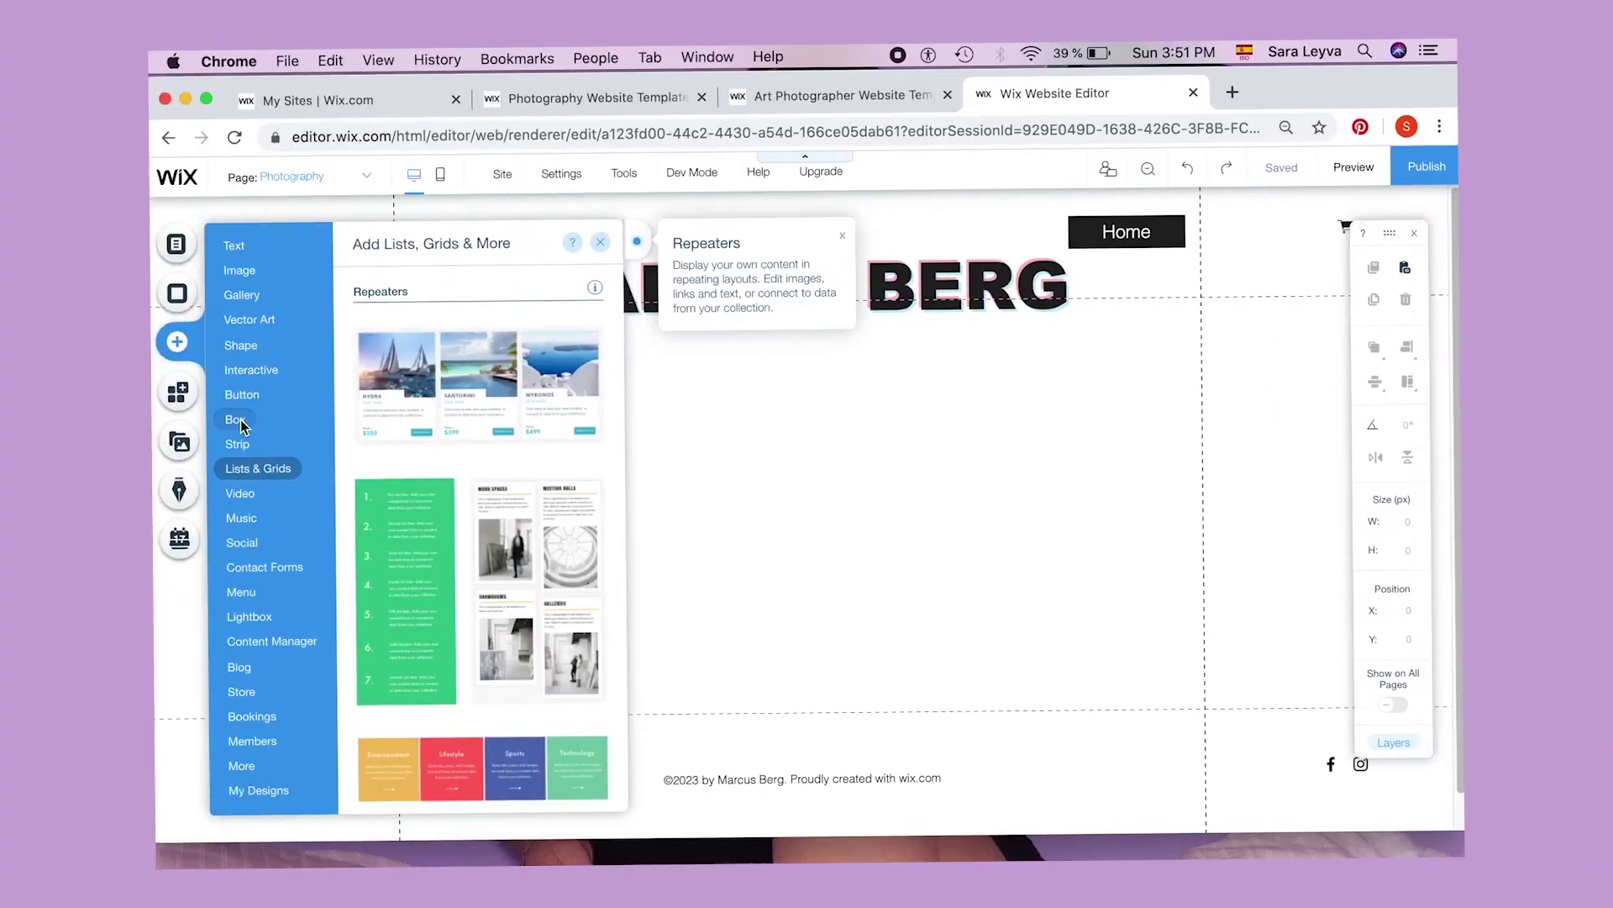
click(243, 423)
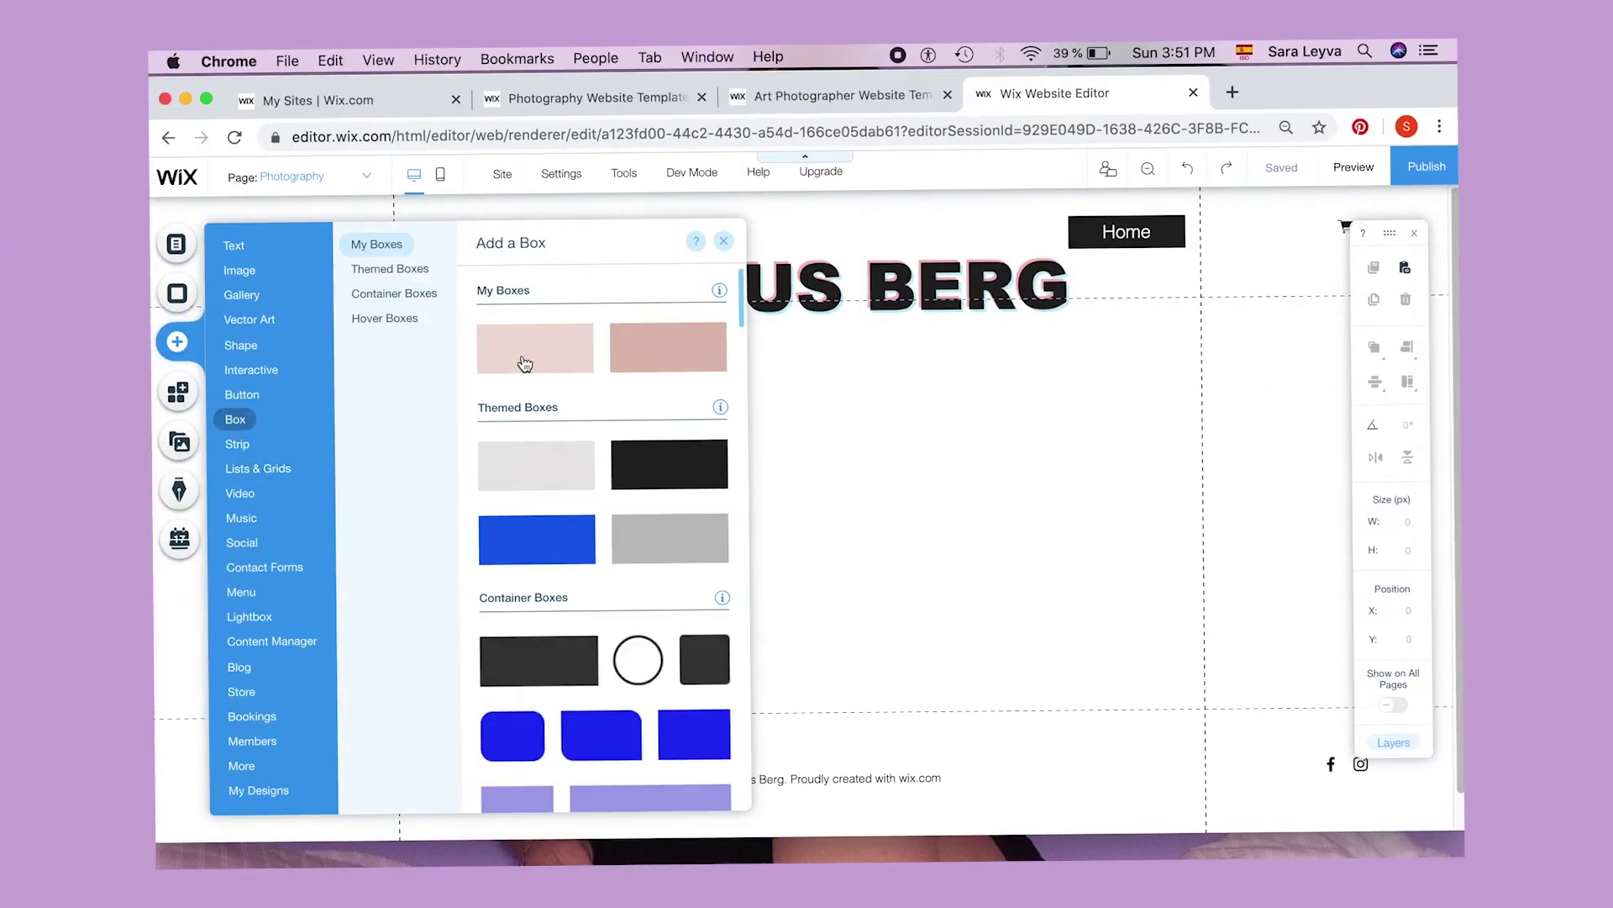
scroll(533, 631, down, 15)
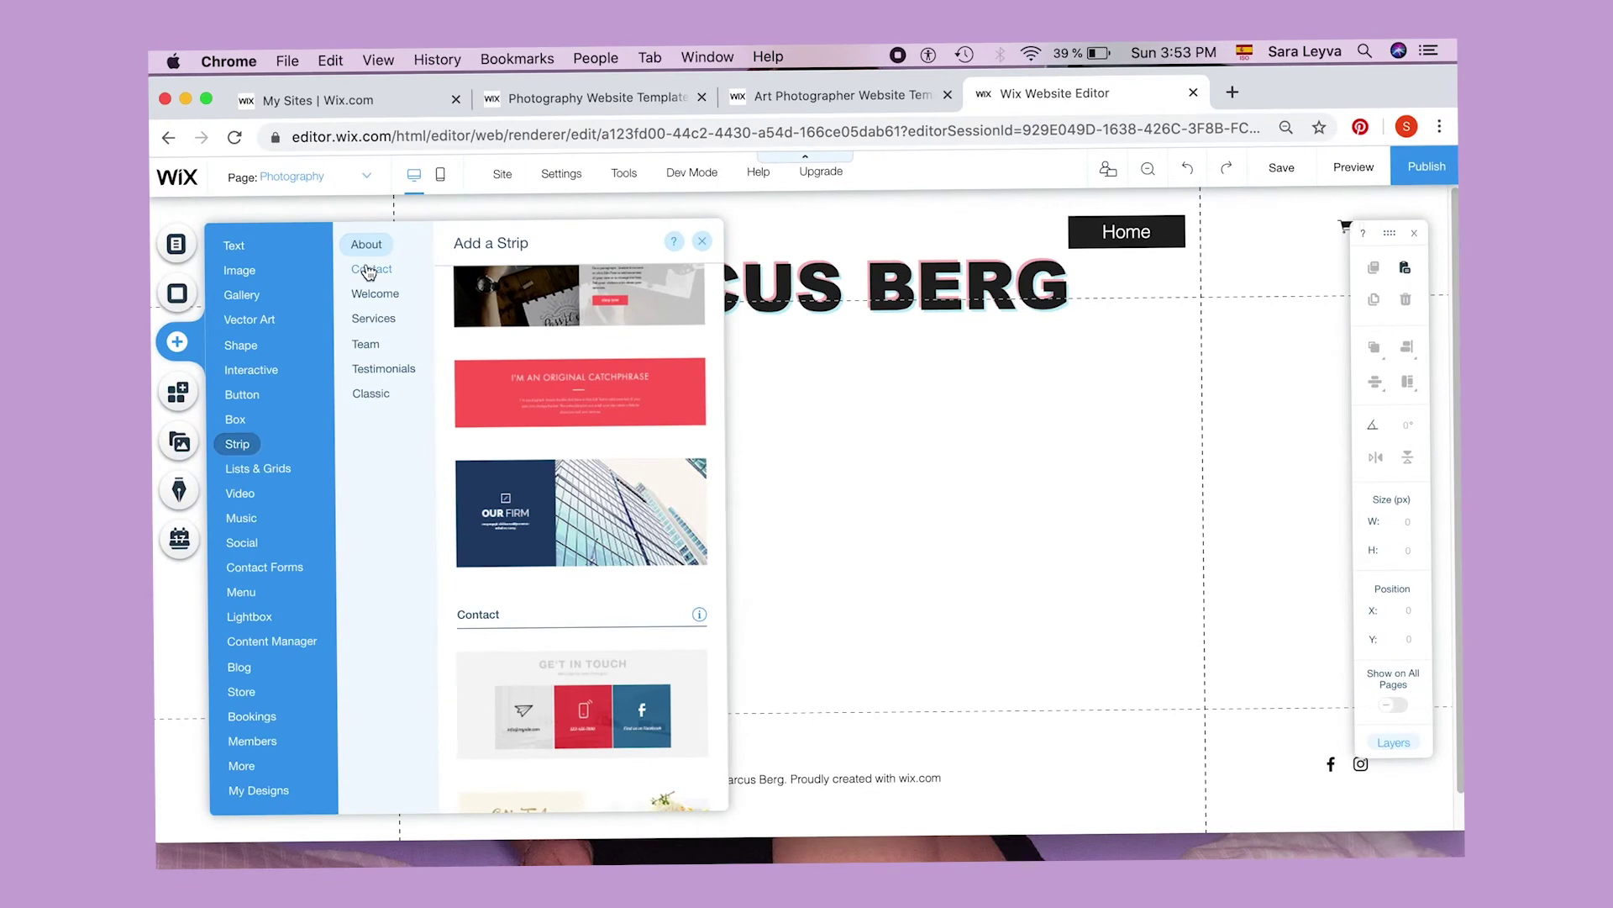
click(367, 270)
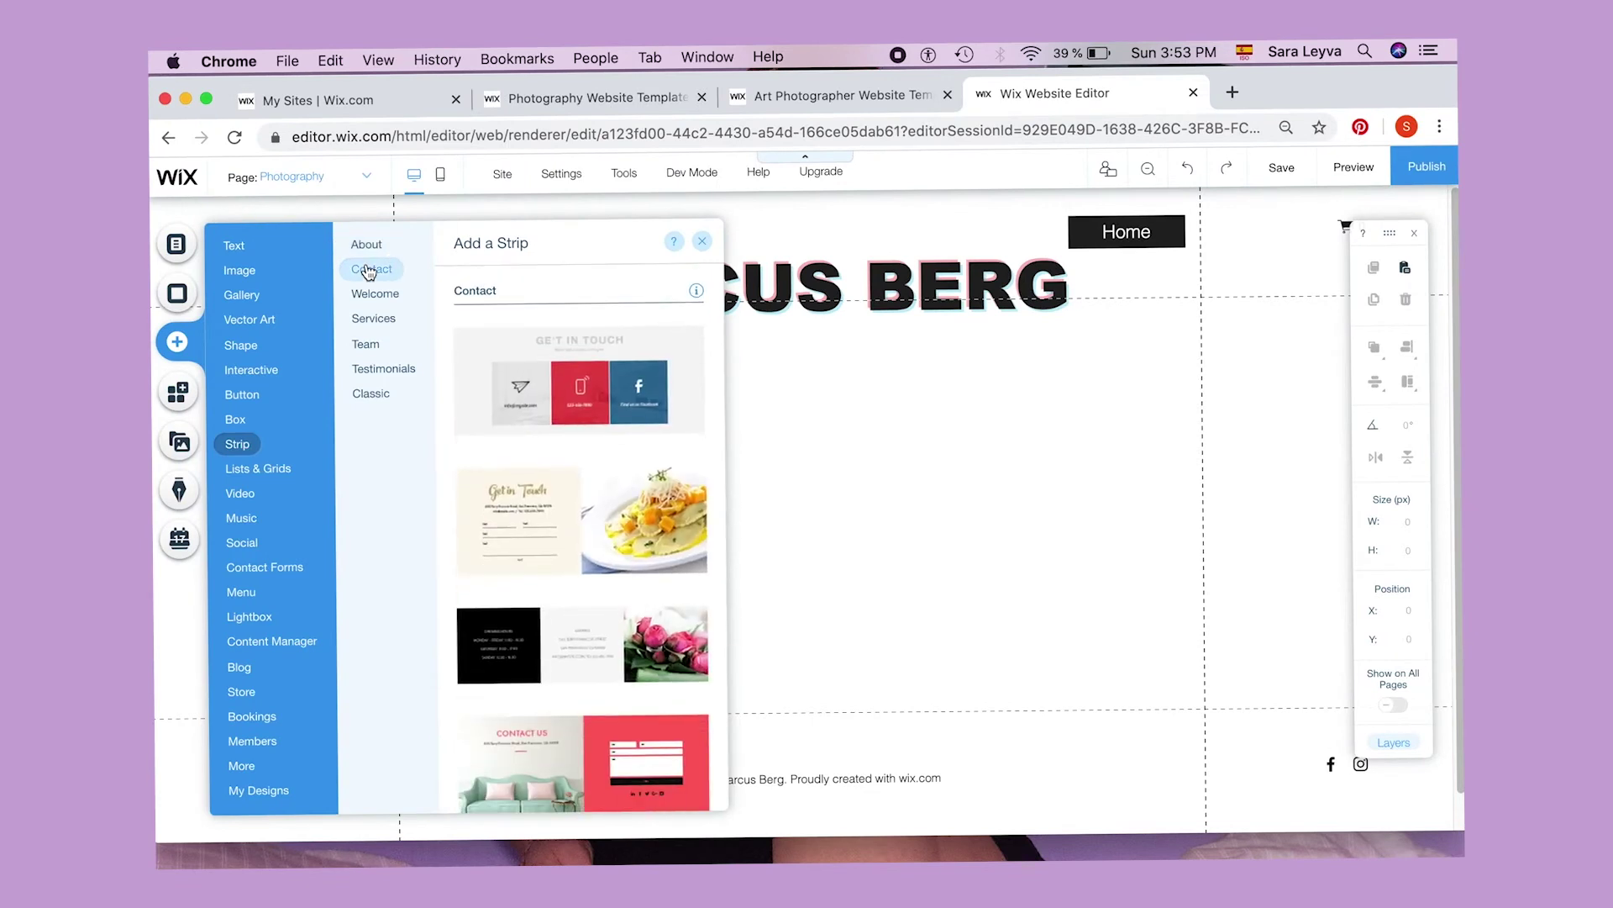
click(370, 296)
click(368, 323)
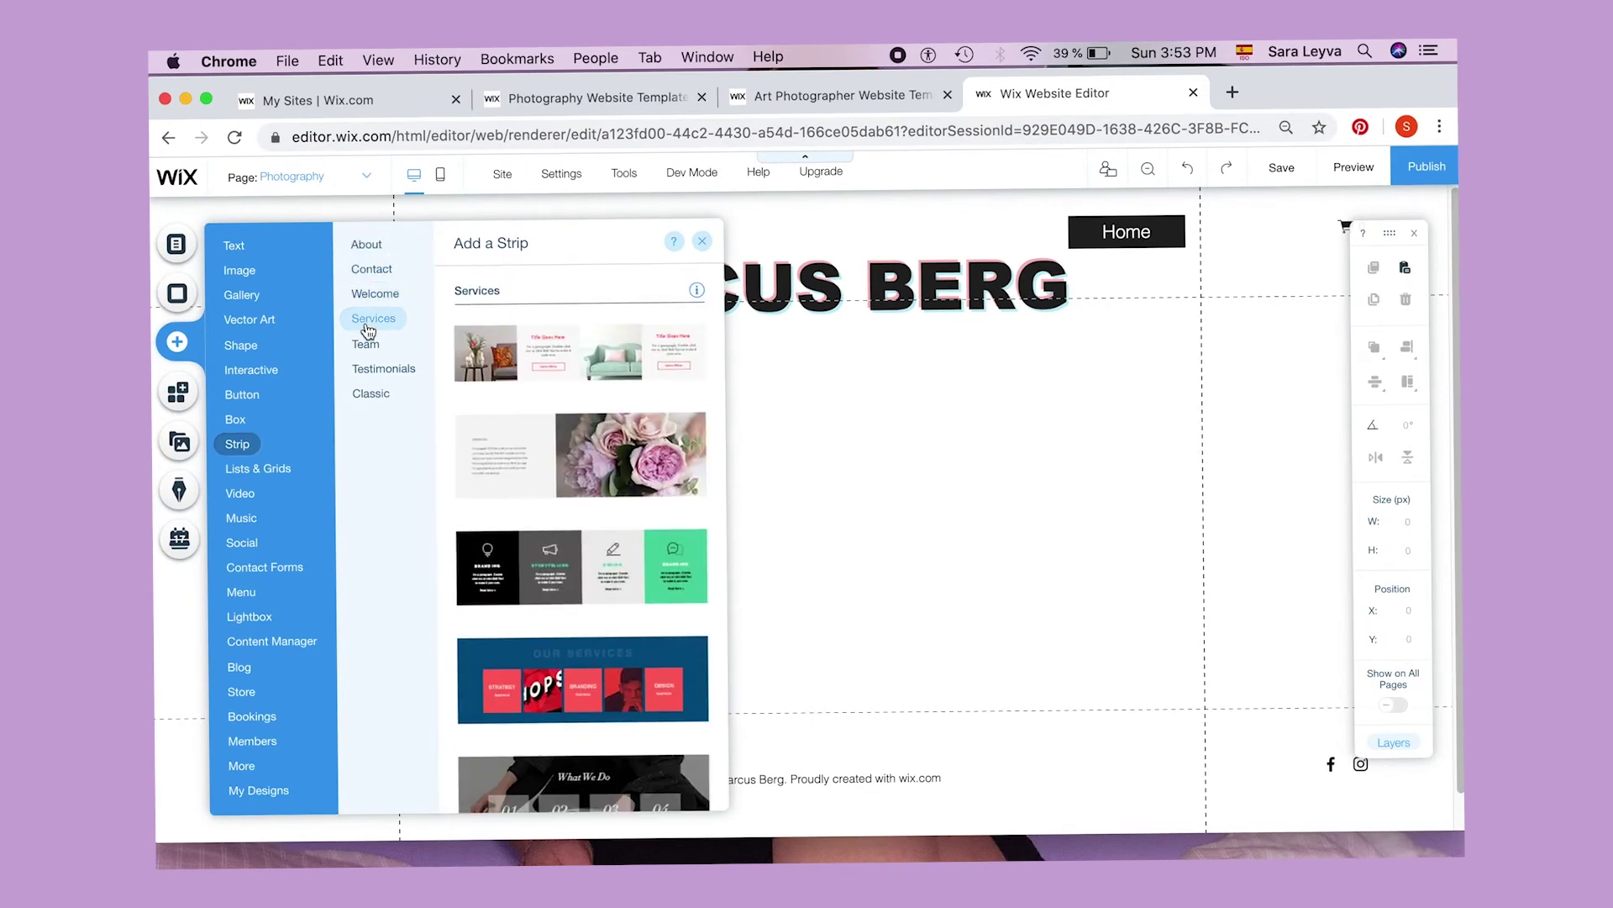
click(369, 344)
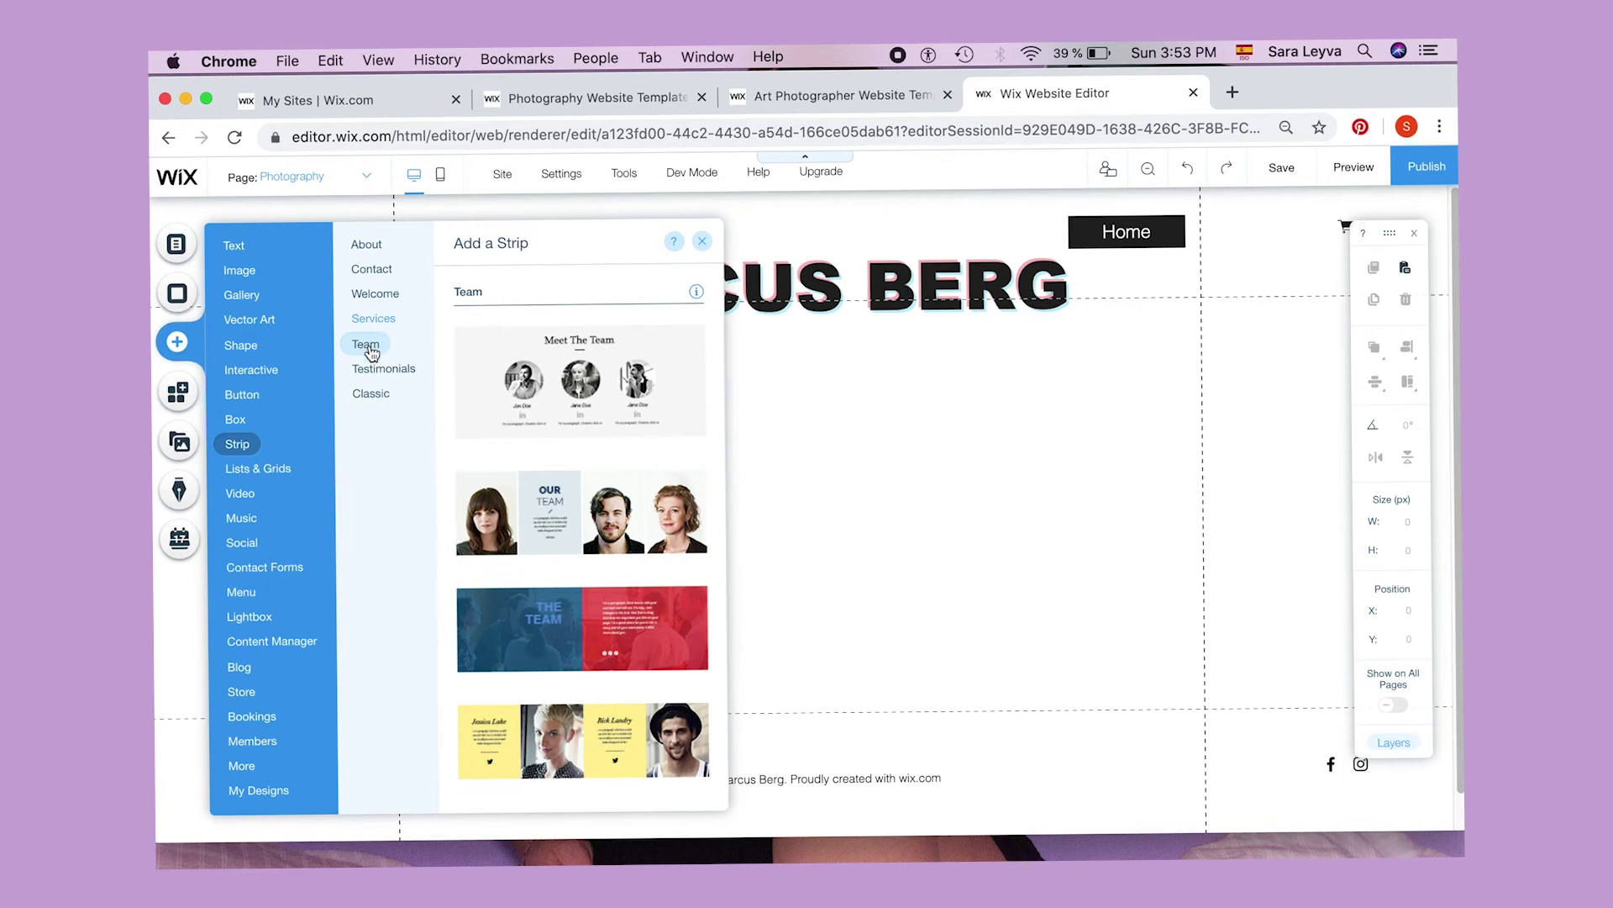
click(374, 319)
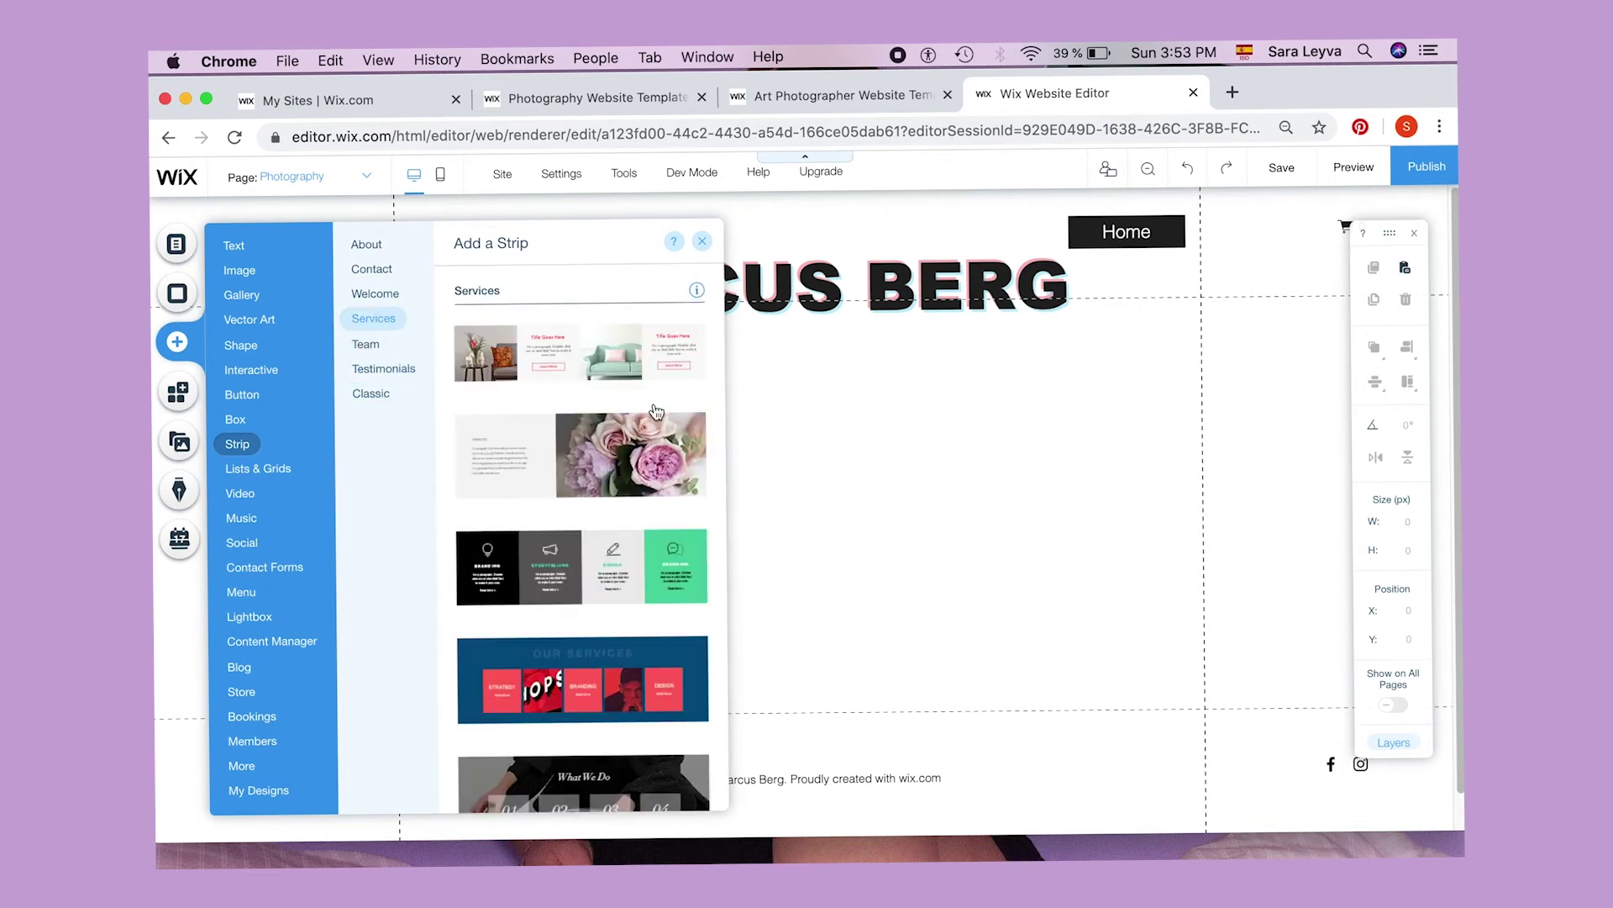
scroll(579, 630, down, 5)
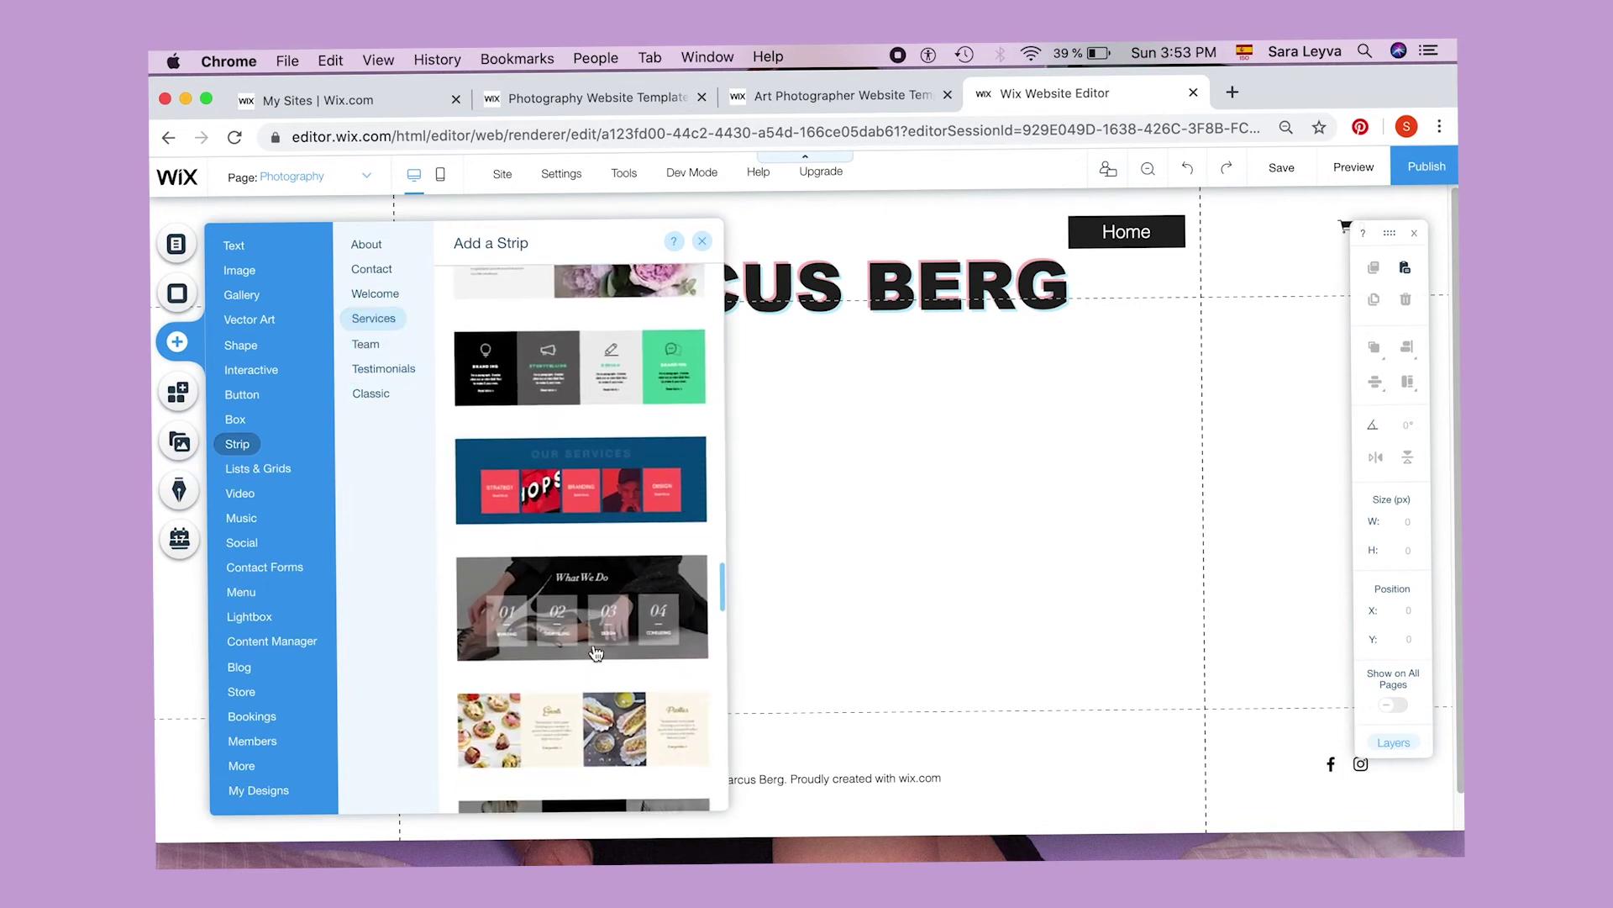
scroll(595, 653, down, 3)
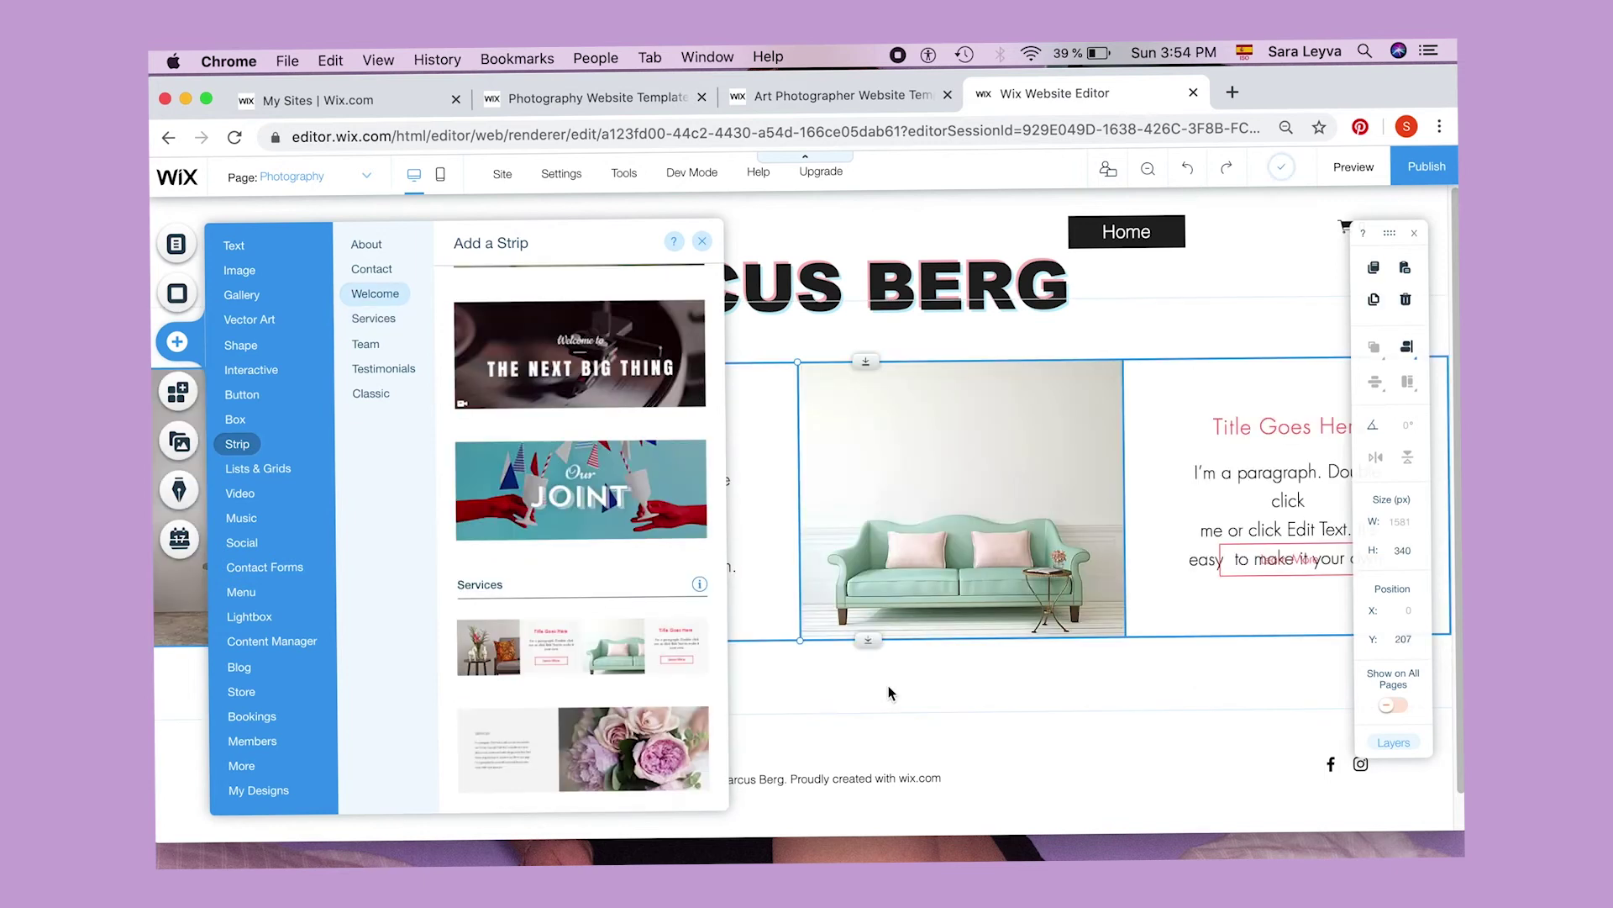
click(891, 692)
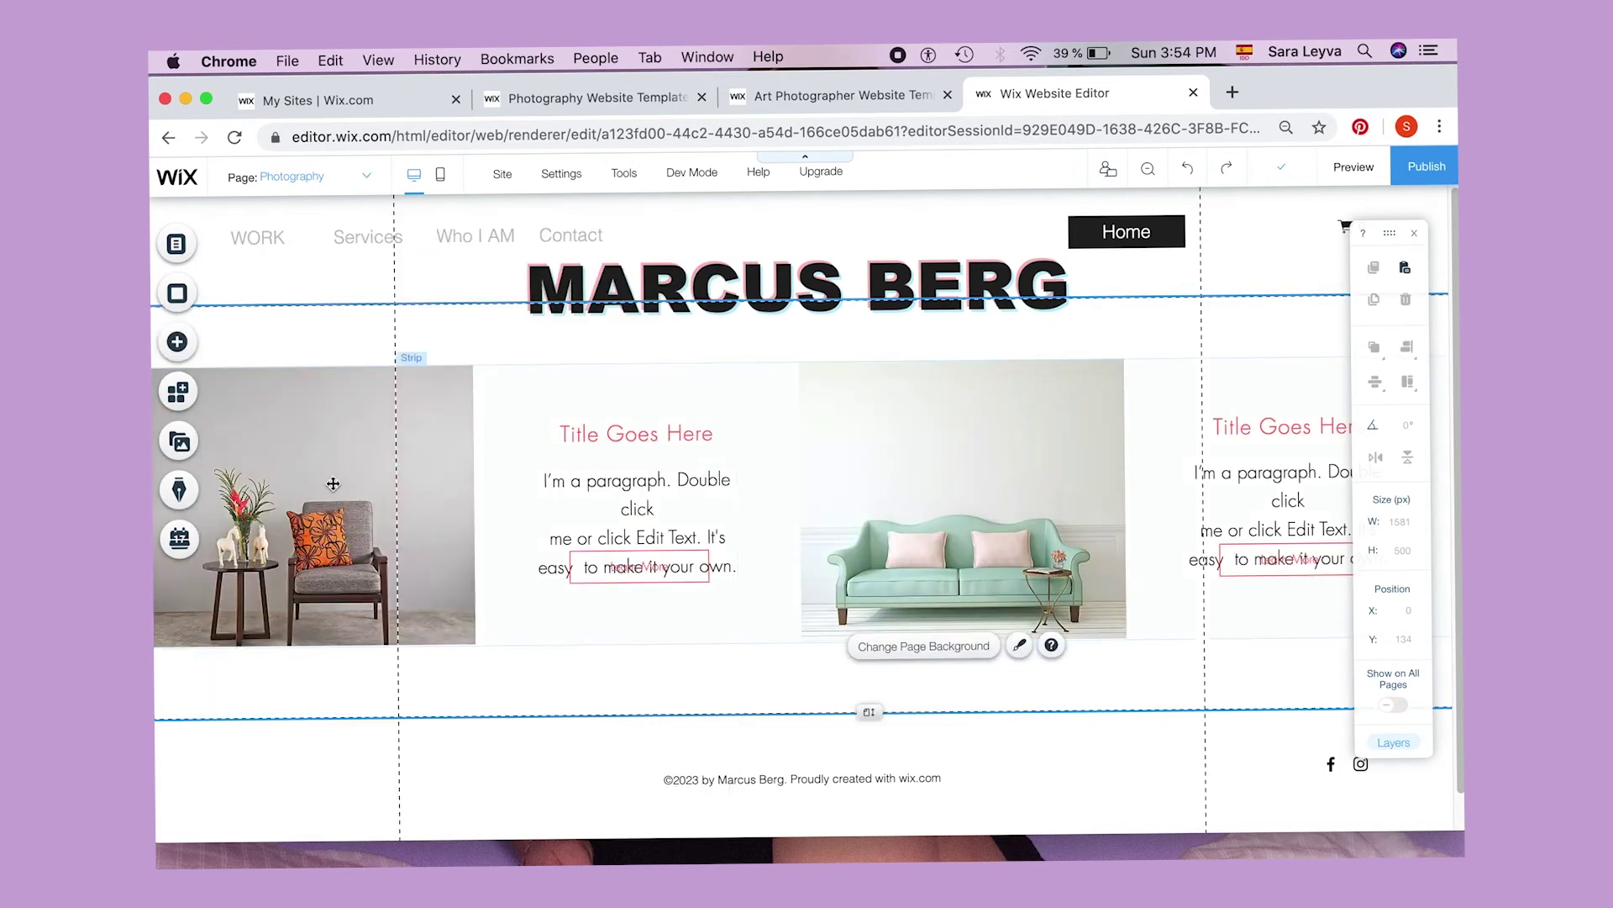
click(391, 464)
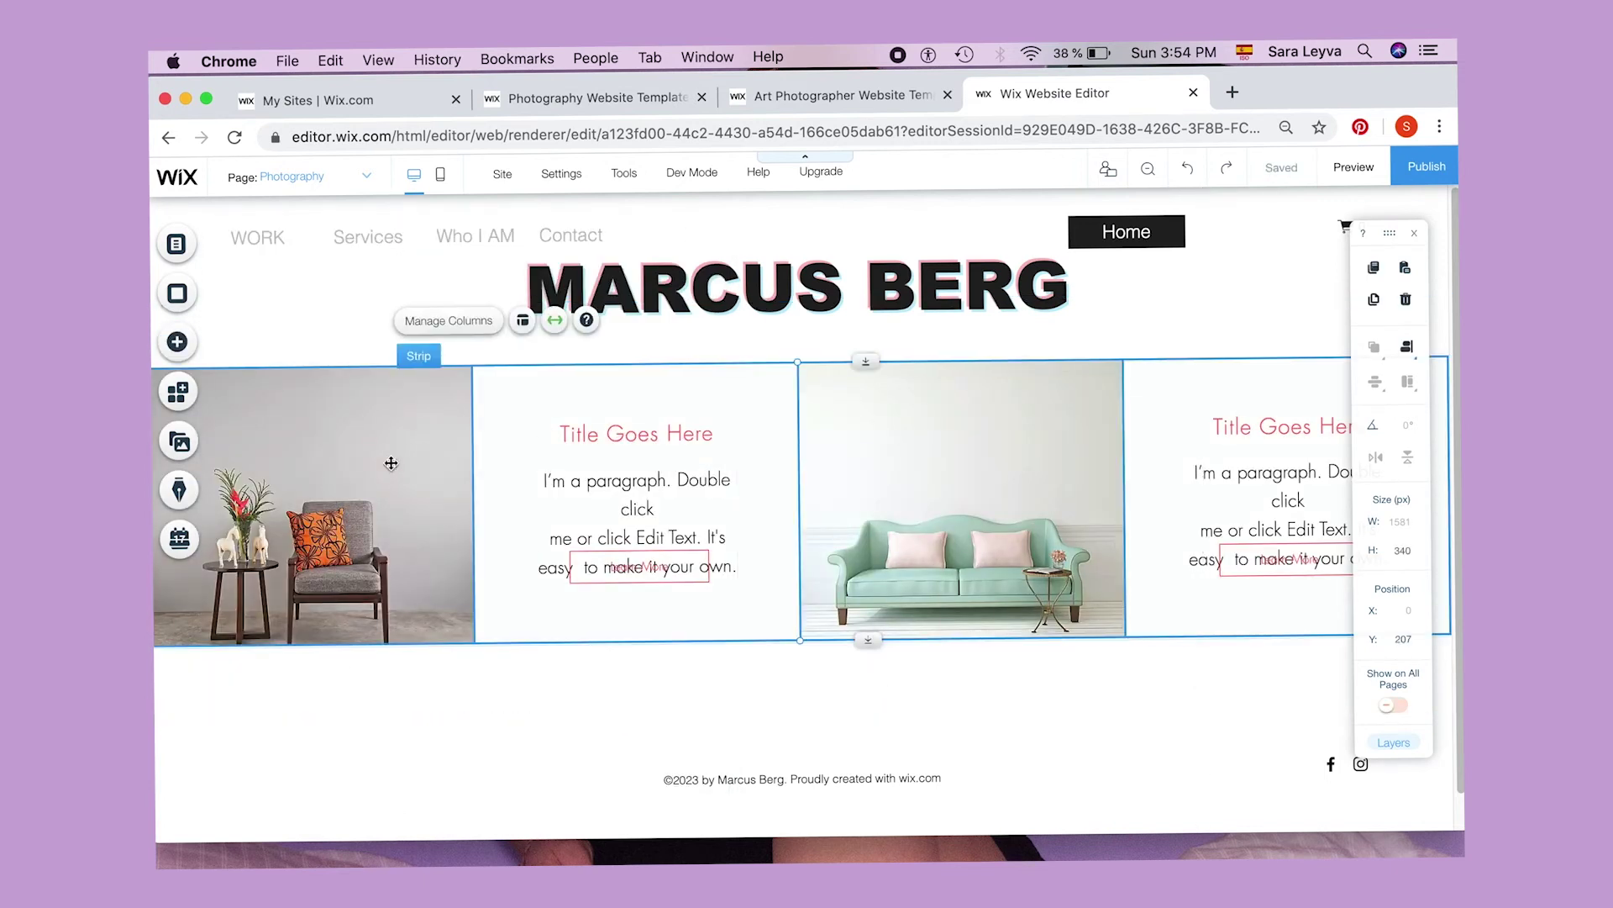
- Add the three-item travel repeater below the triangle gallery on the Products page
click(330, 178)
click(290, 280)
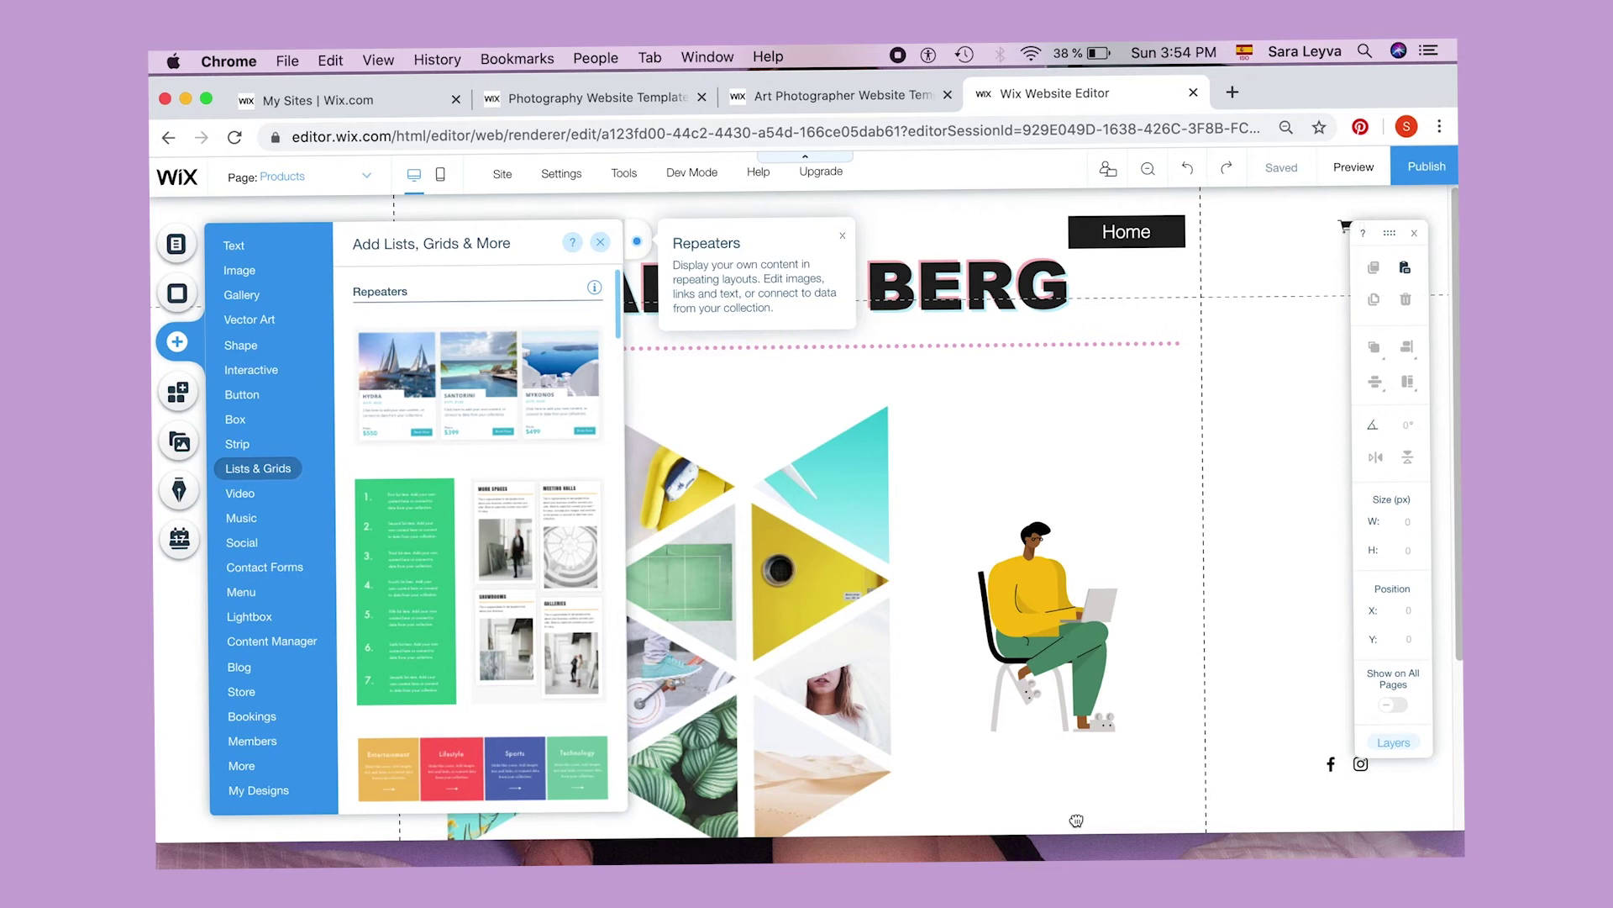
drag(1077, 820, 980, 800)
scroll(830, 537, down, 4)
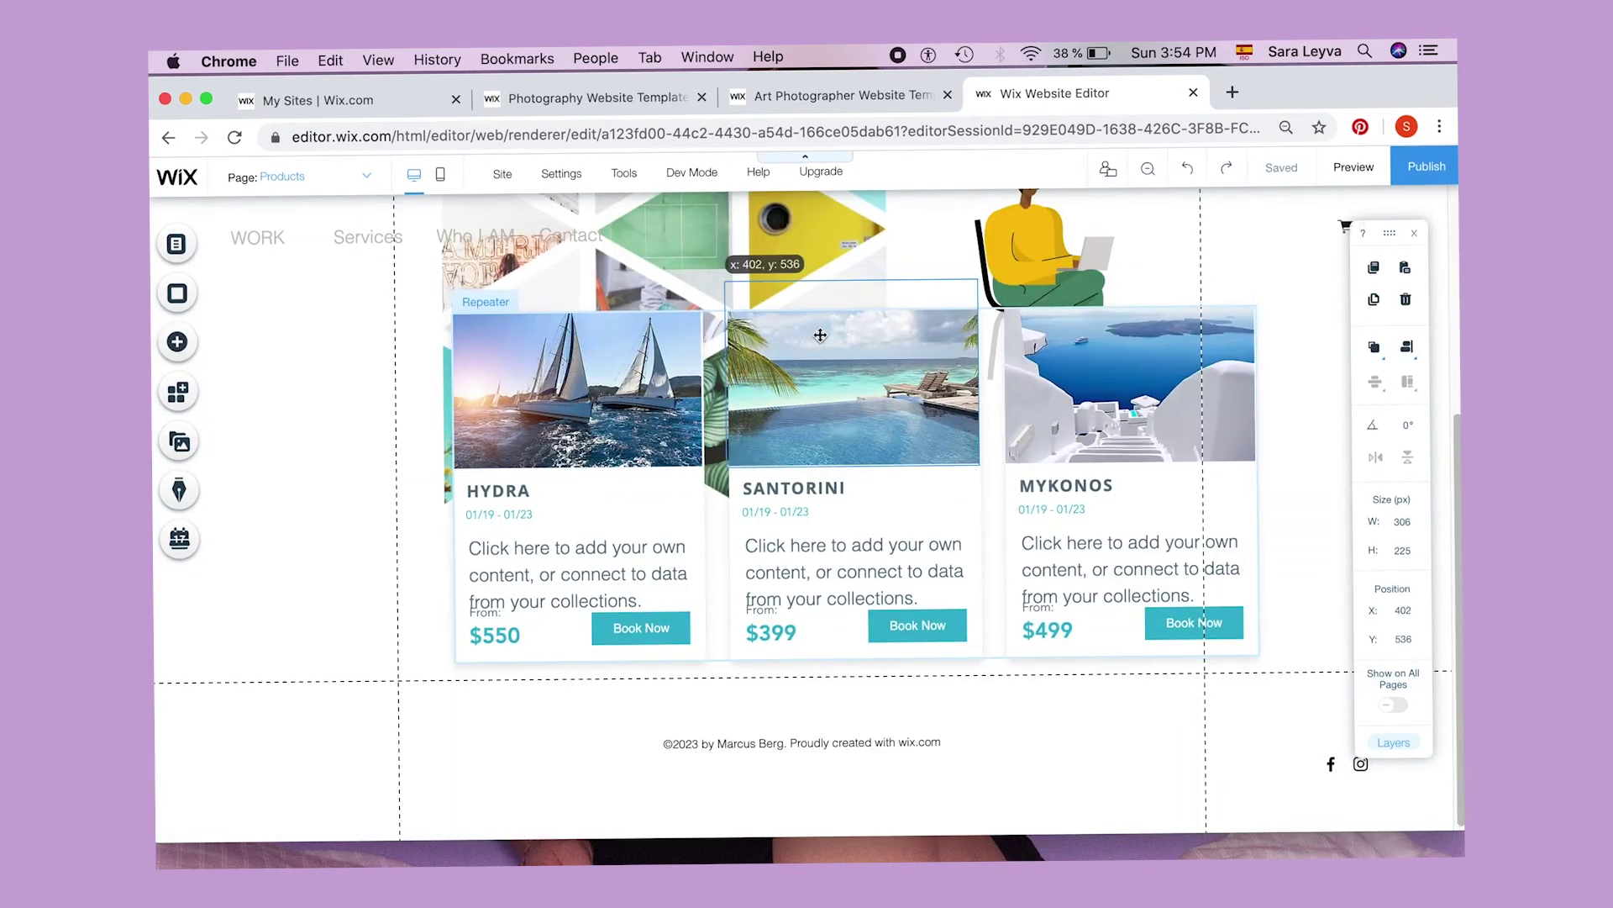
- Reposition the images inside the repeater items to about X 403, Y 556
drag(821, 335, 840, 363)
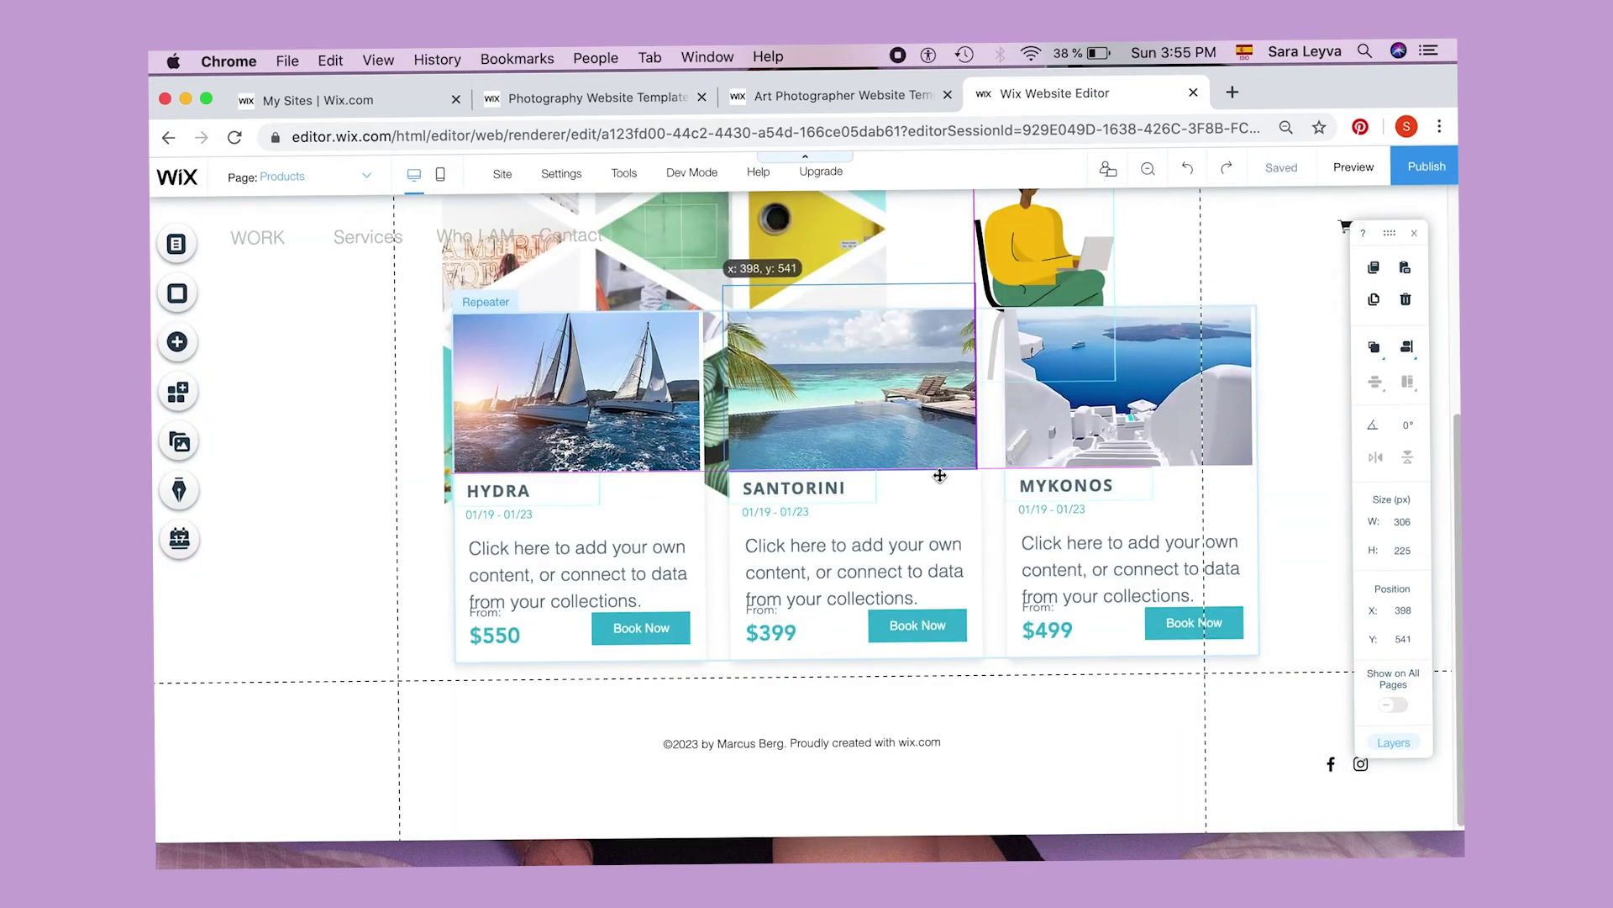
drag(939, 476, 956, 522)
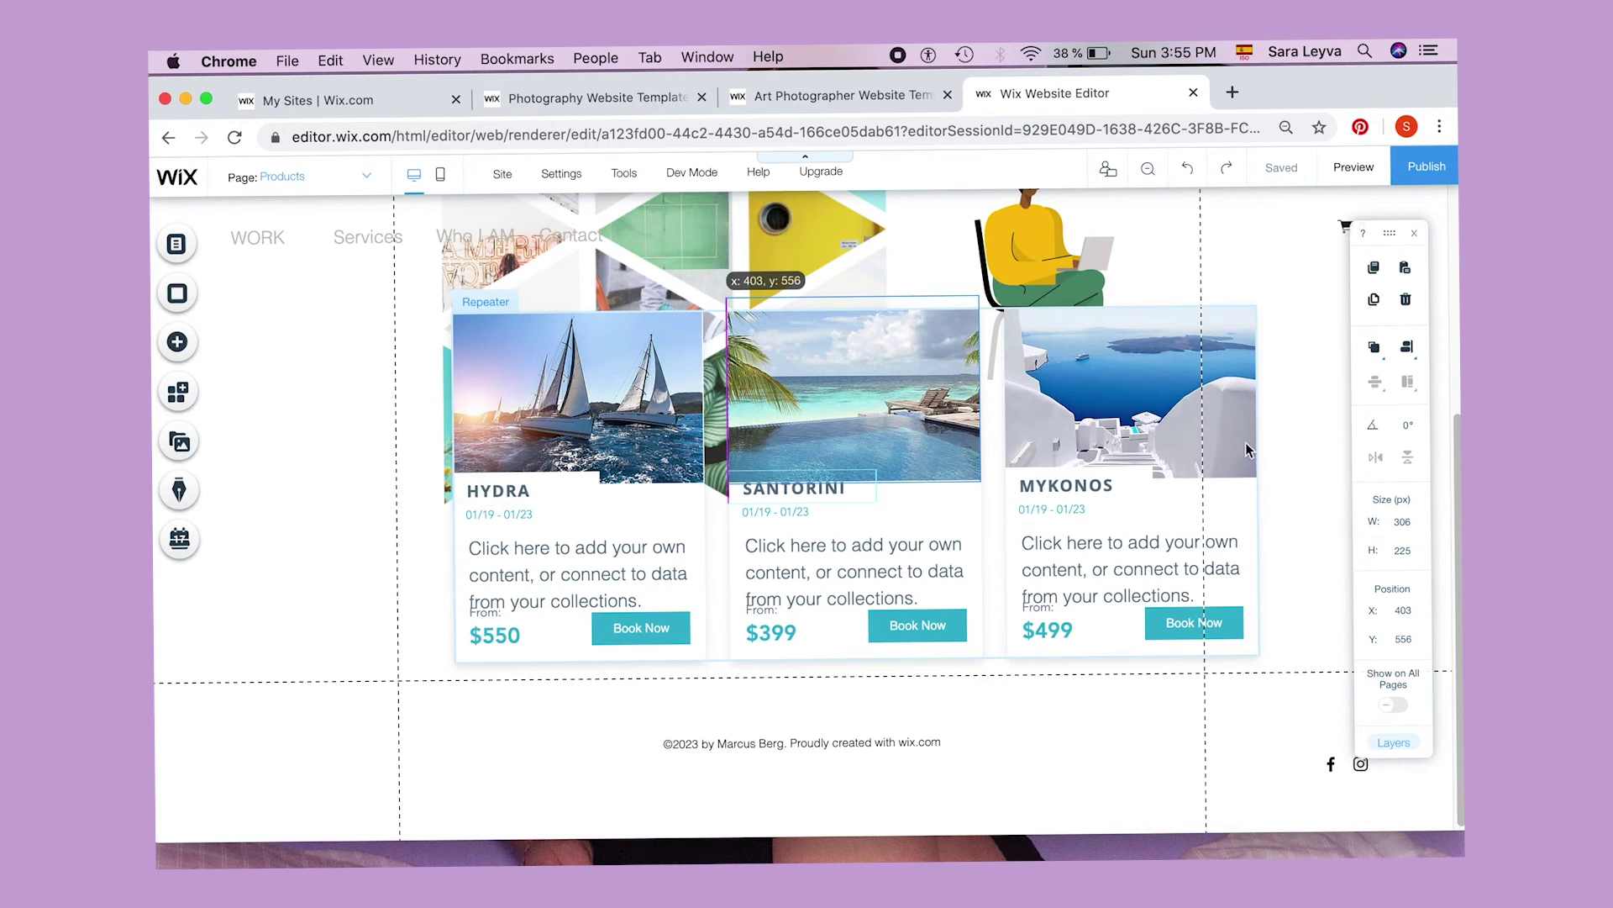
click(1237, 504)
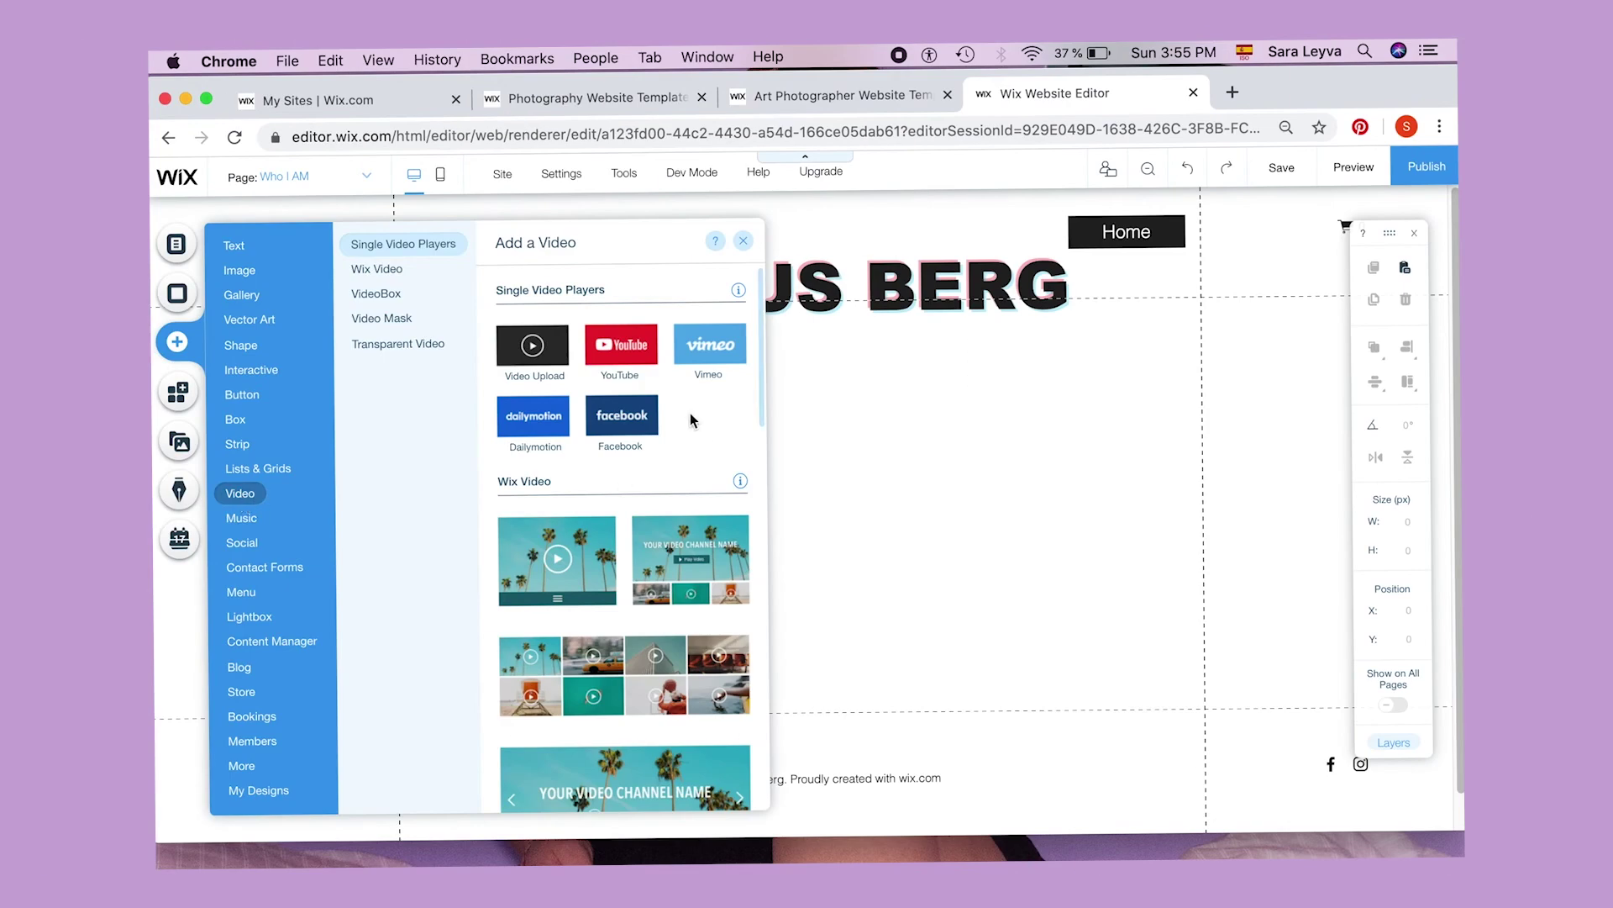
- Add a YouTube video player to the Who I AM page, review its settings, and move it to about X 229, Y 256
click(623, 346)
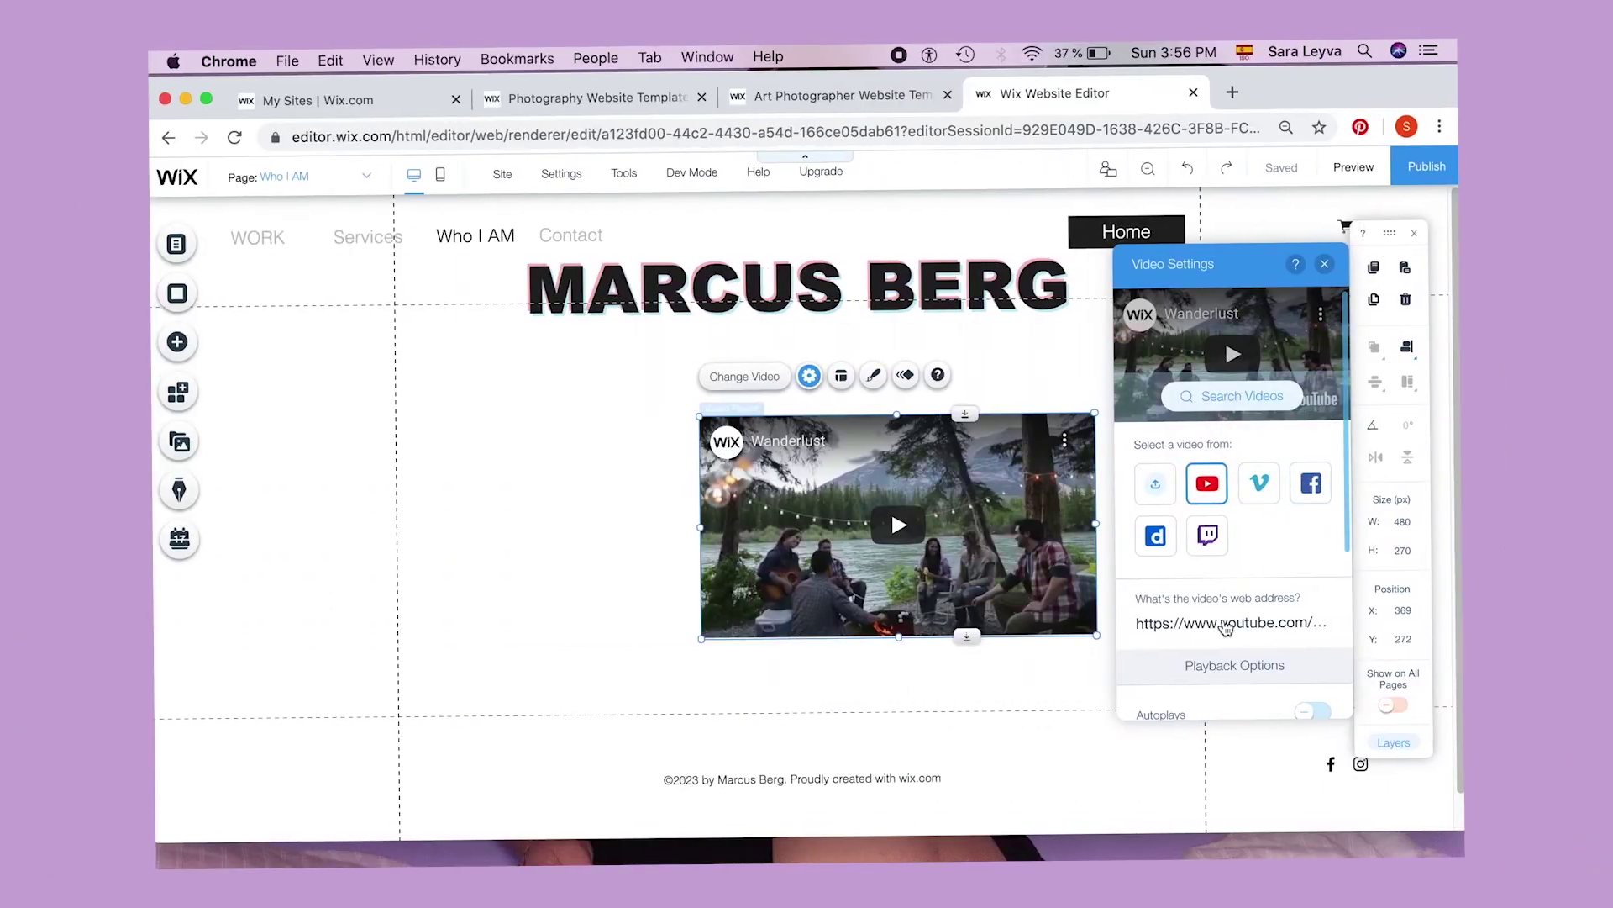
click(1225, 628)
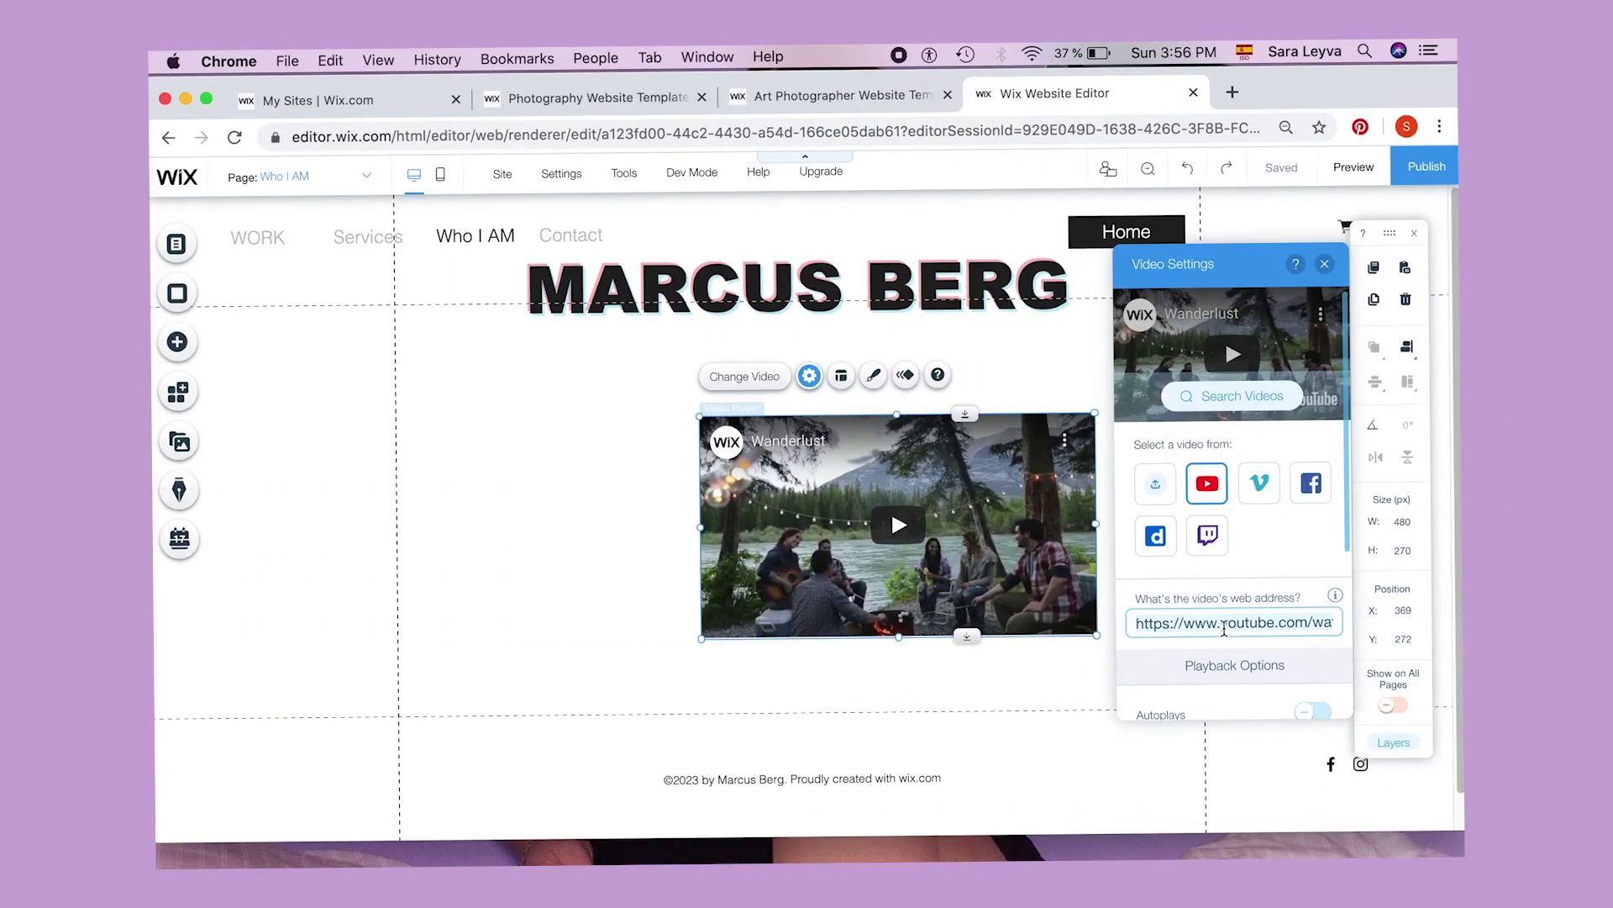
scroll(1231, 471, down, 3)
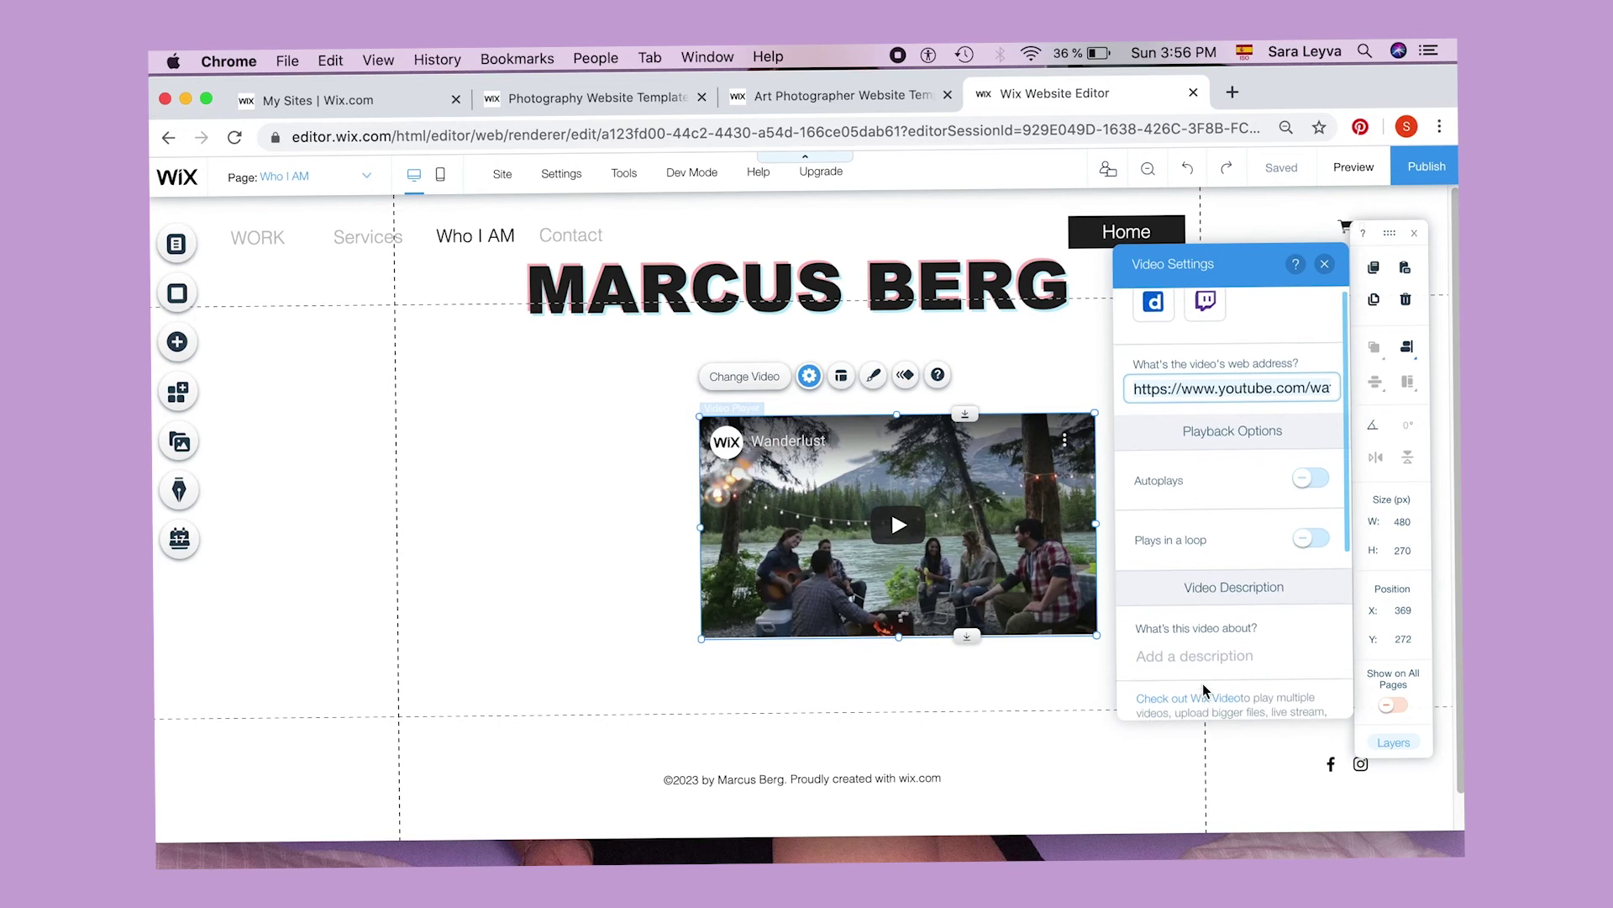
scroll(1210, 588, down, 1)
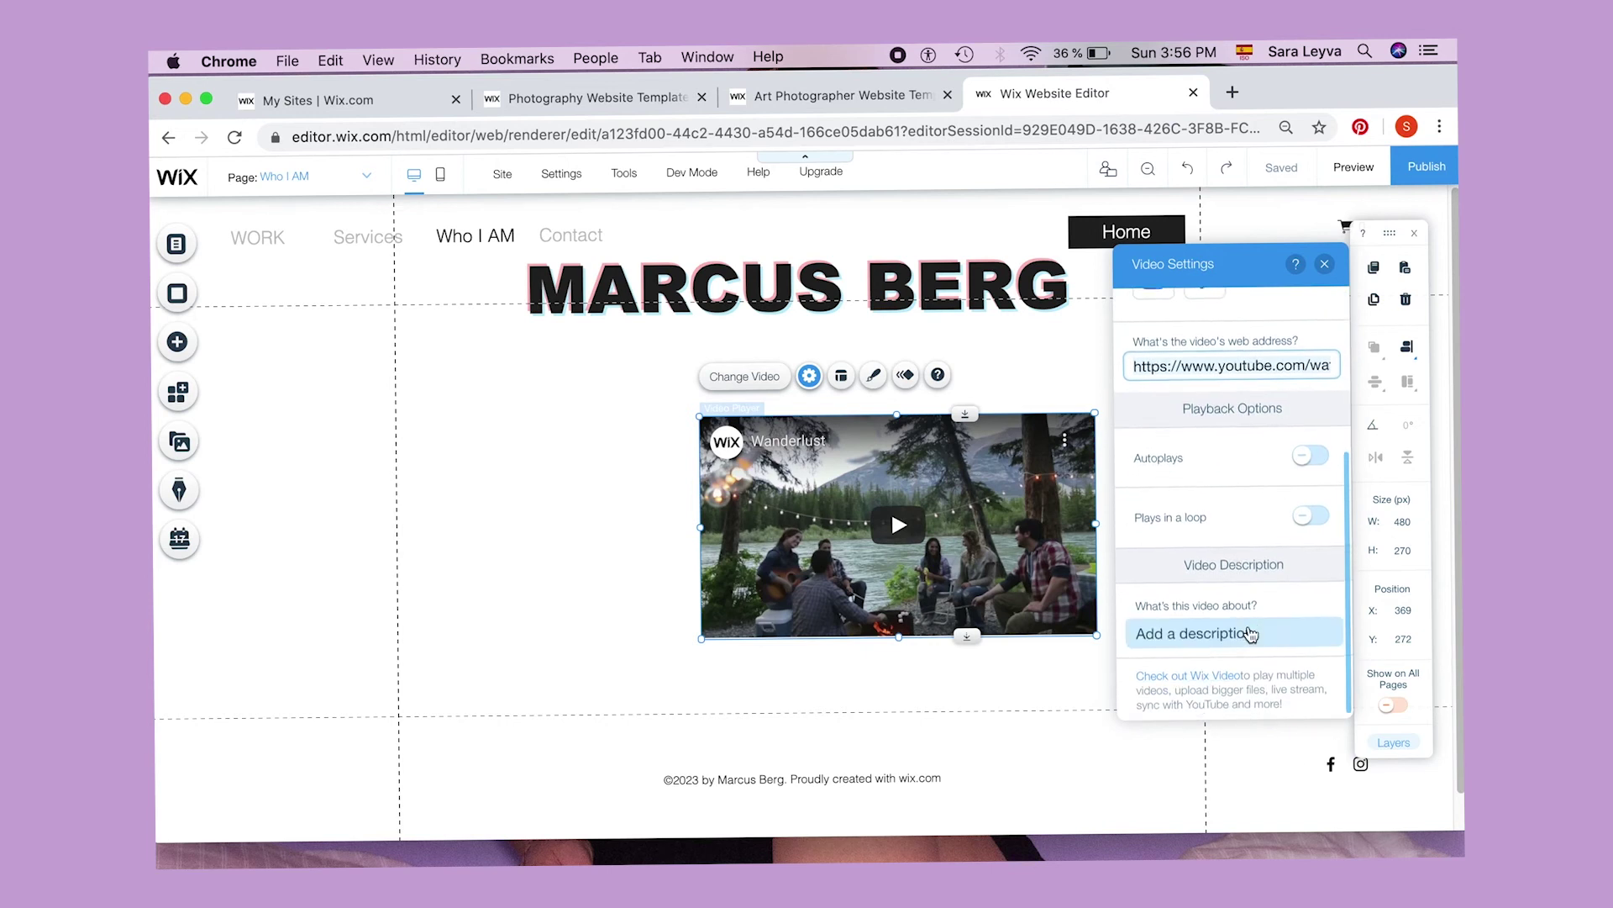
scroll(1273, 336, up, 4)
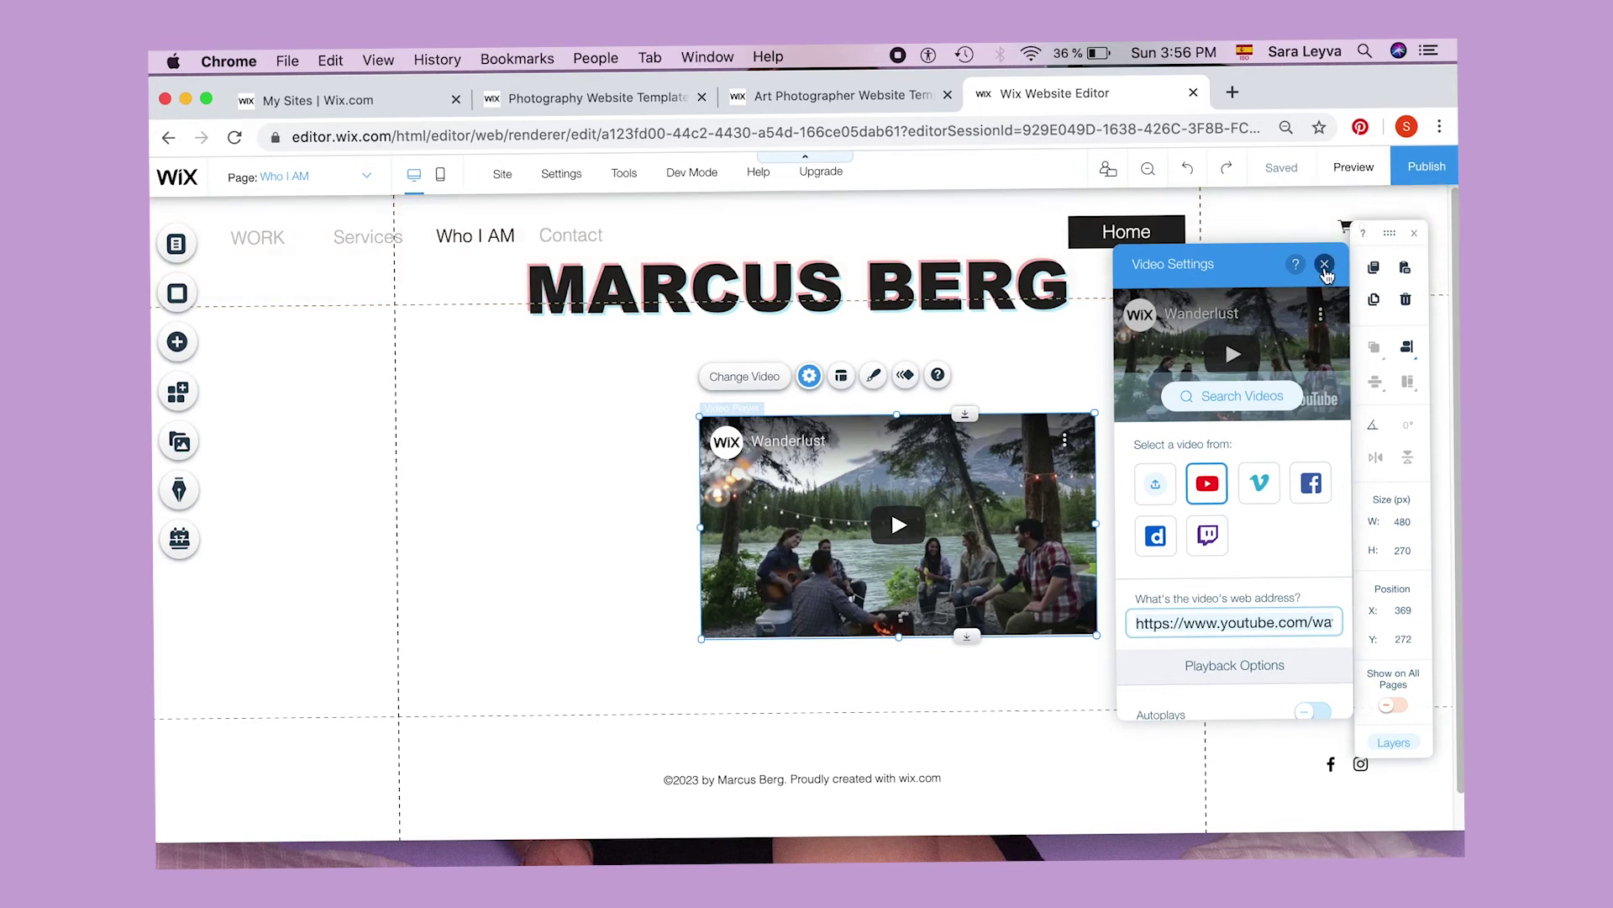
click(1324, 263)
drag(942, 459, 856, 449)
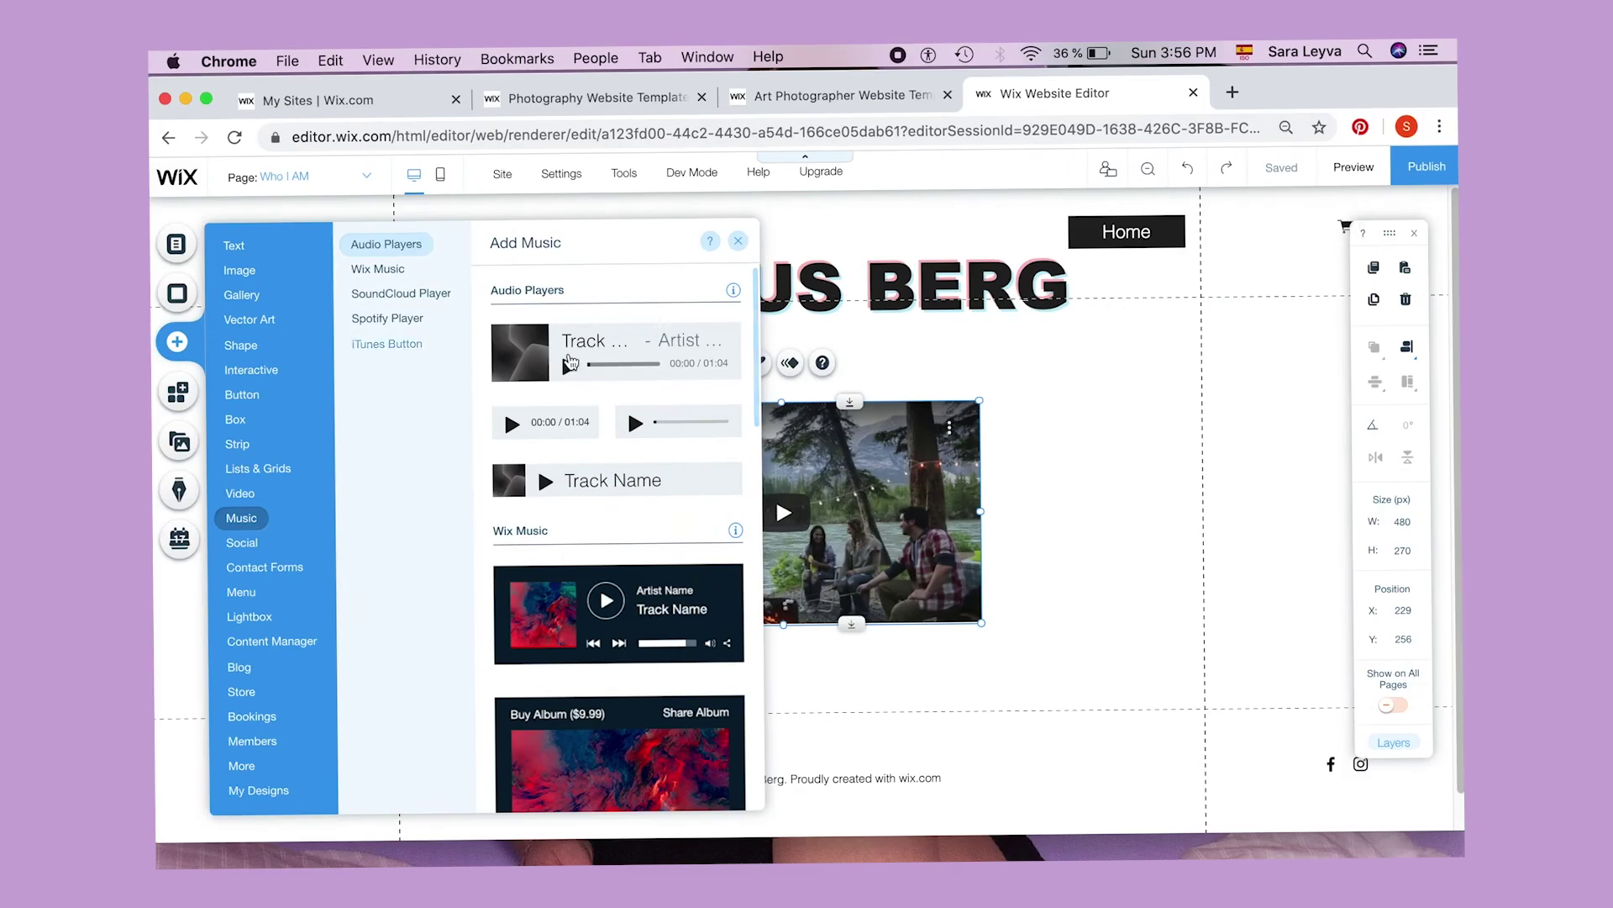
- Add a Spotify player below the video's lower right corner, at about X 648, Y 533
scroll(630, 570, down, 8)
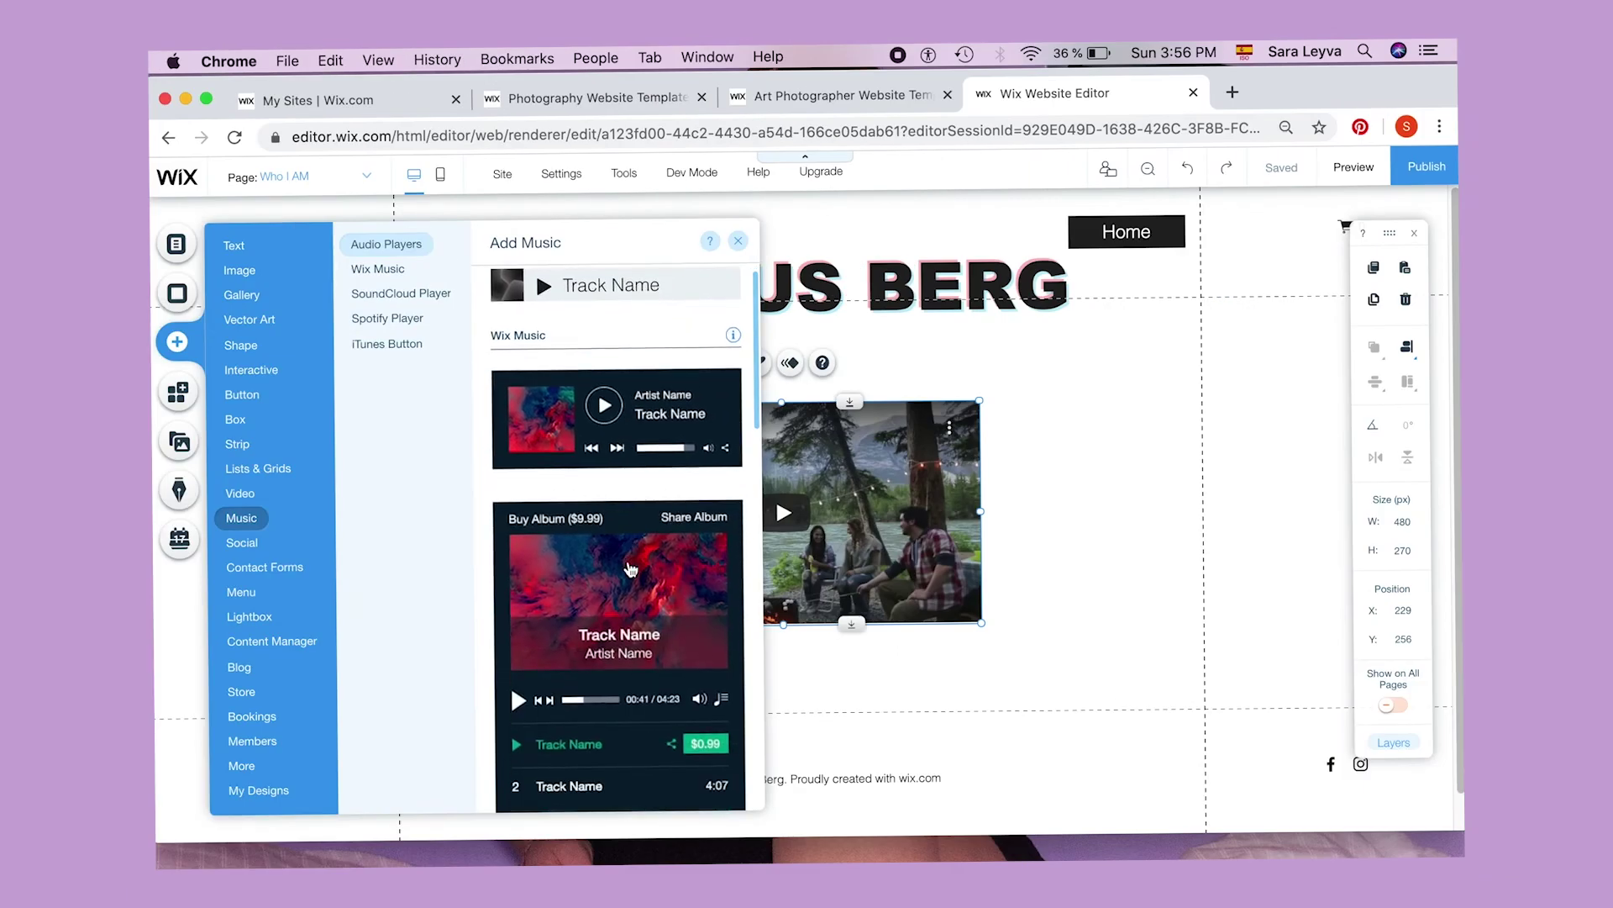
scroll(630, 570, down, 10)
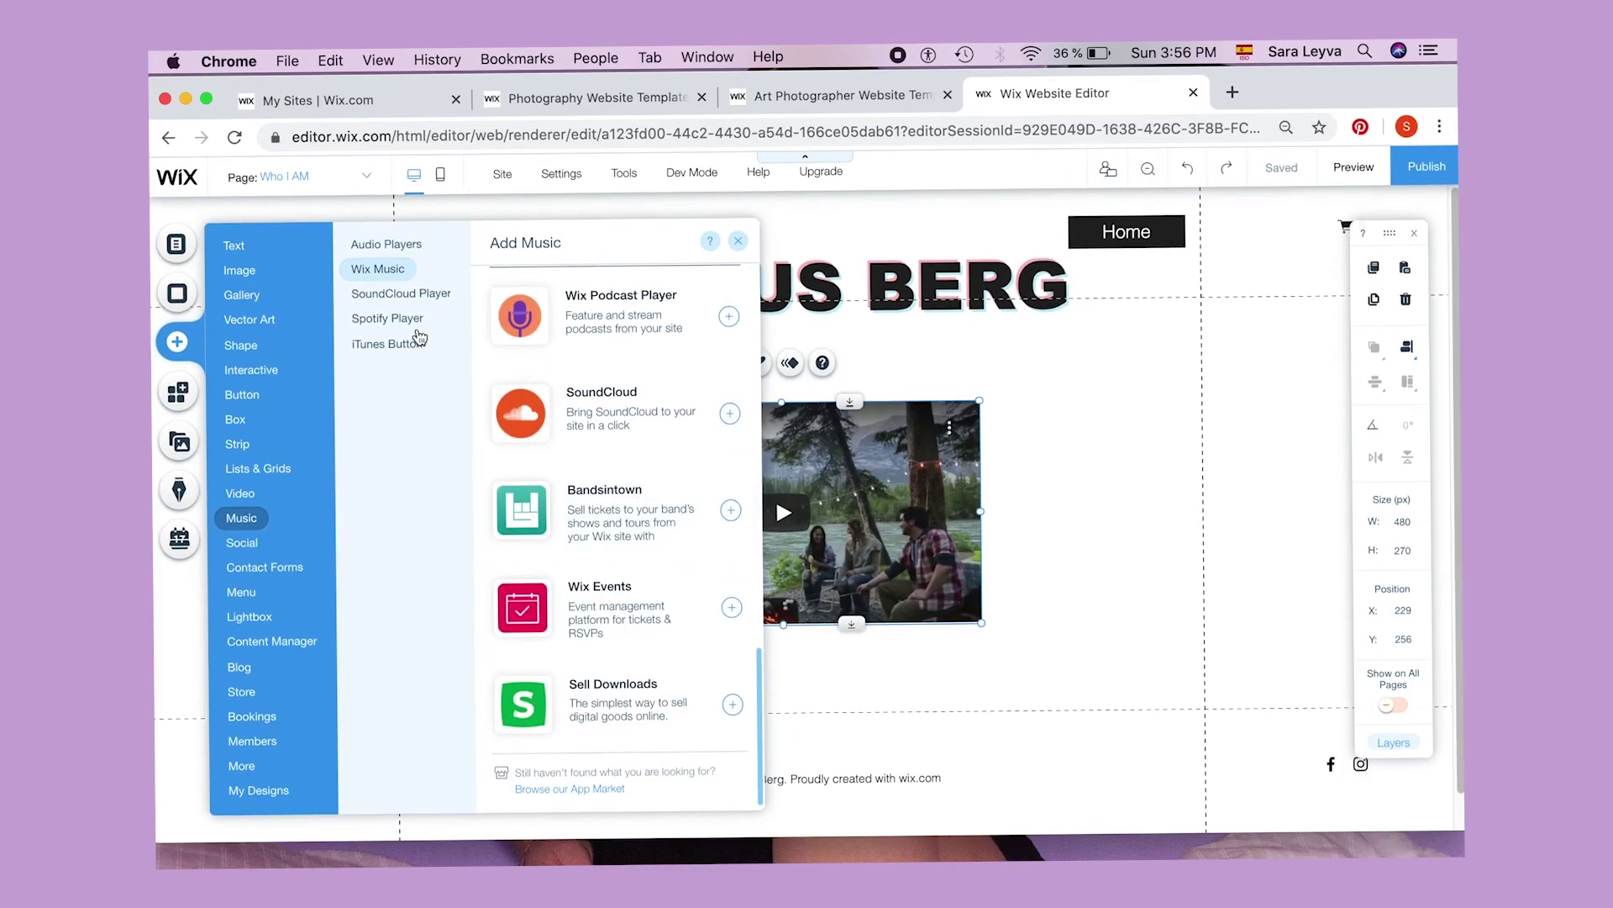
click(391, 318)
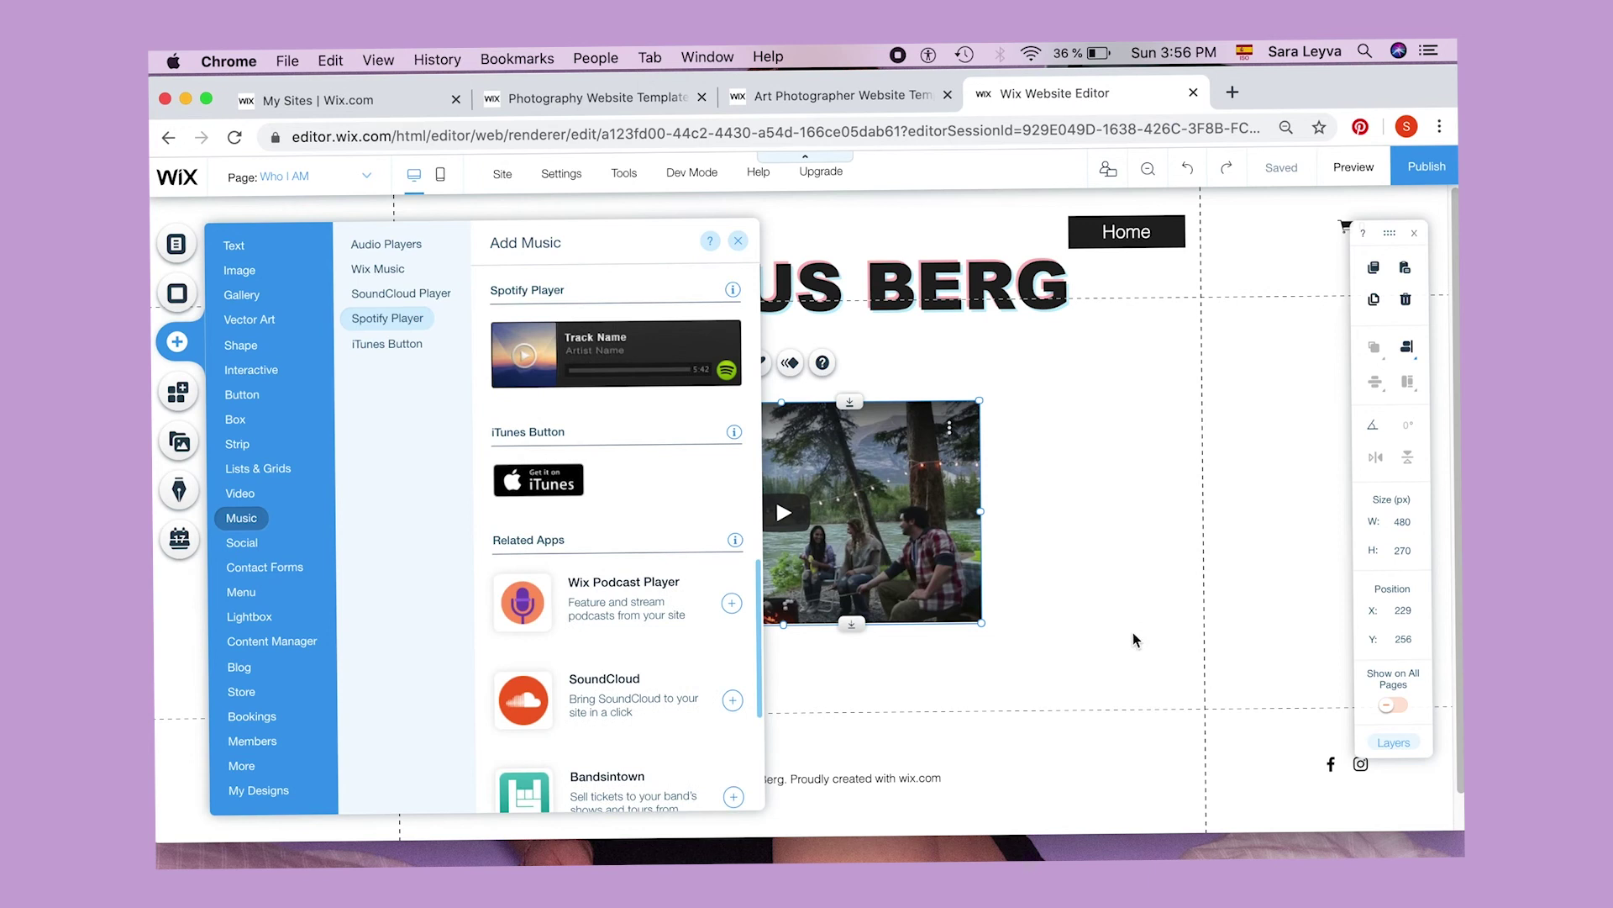
drag(1048, 697, 1046, 651)
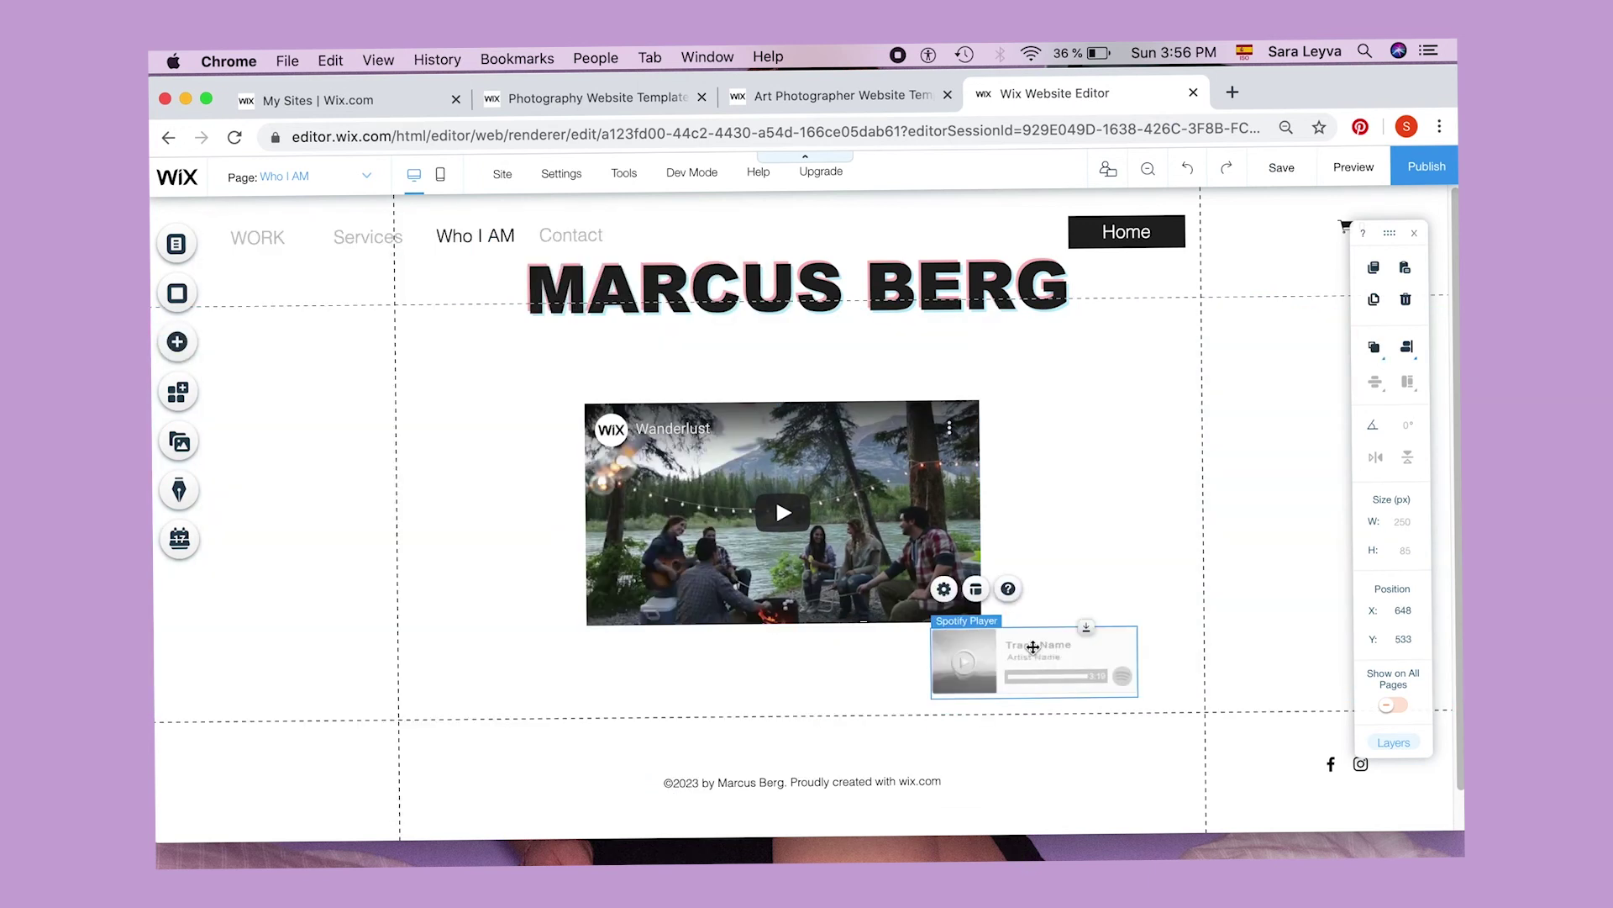
- Add the coloured six-icon social bar to the footer above the copyright line and open its social links for editing
click(177, 342)
click(241, 542)
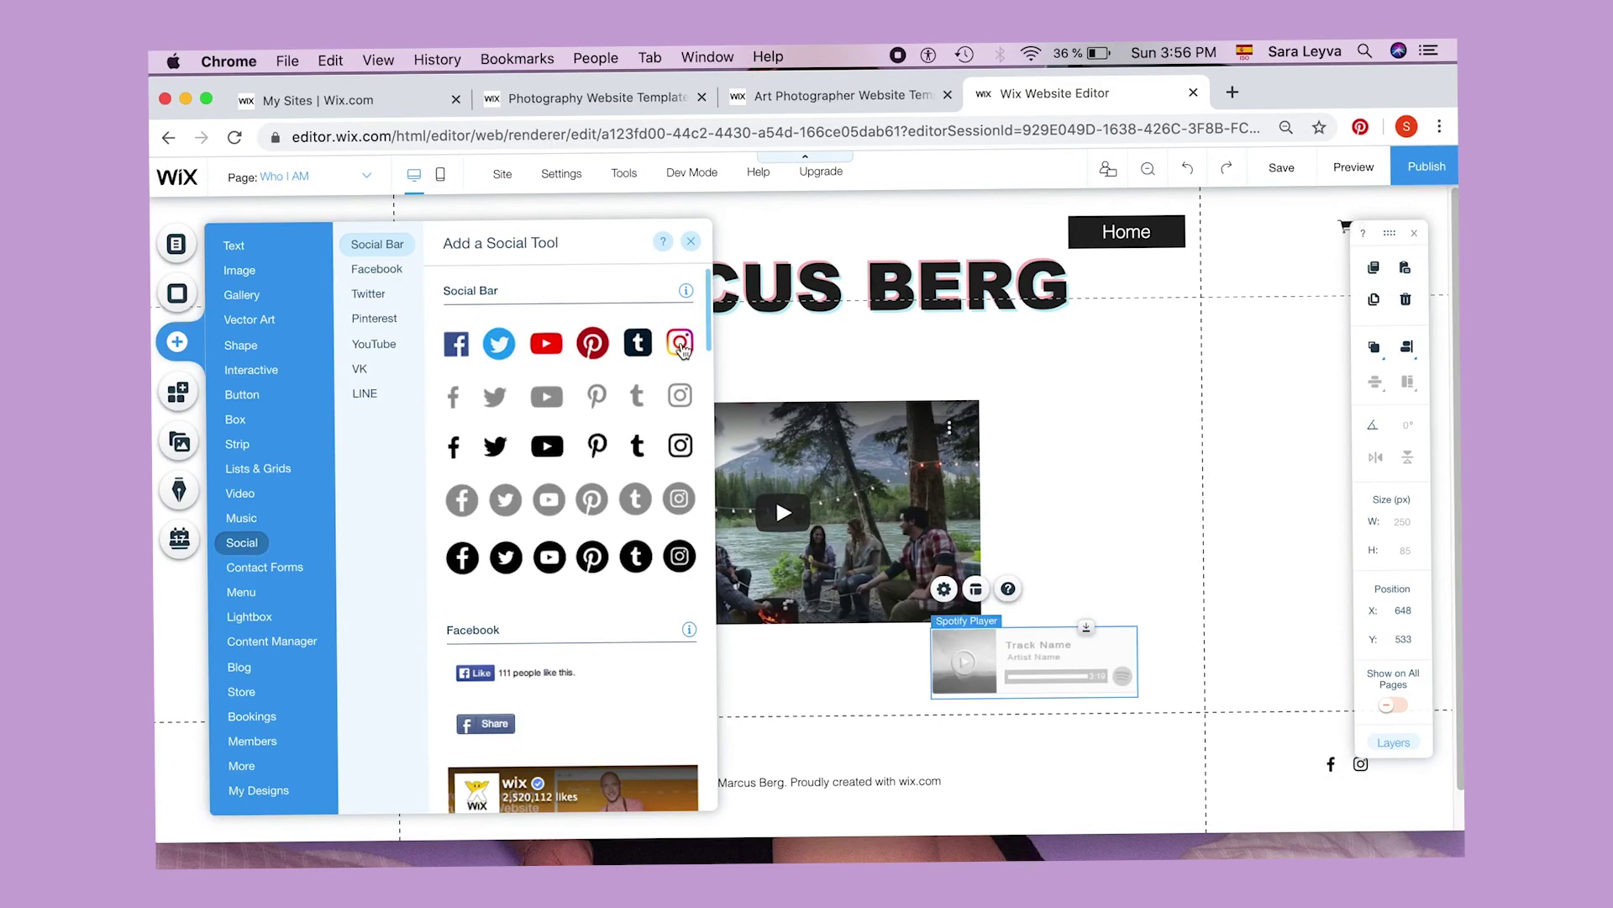
drag(834, 804, 806, 748)
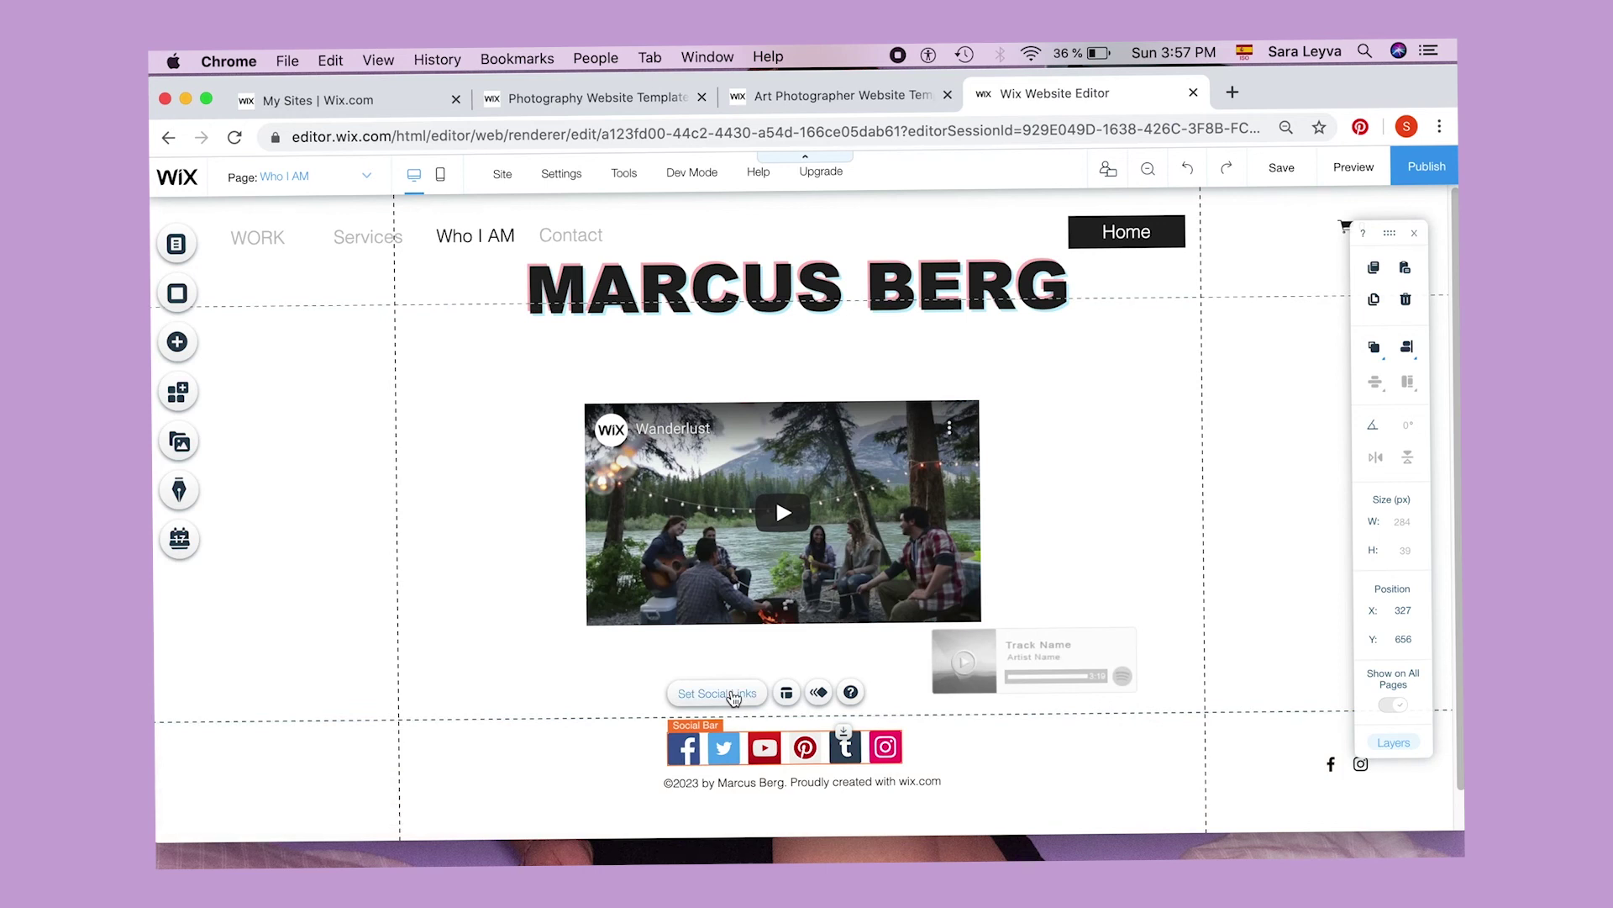
click(716, 694)
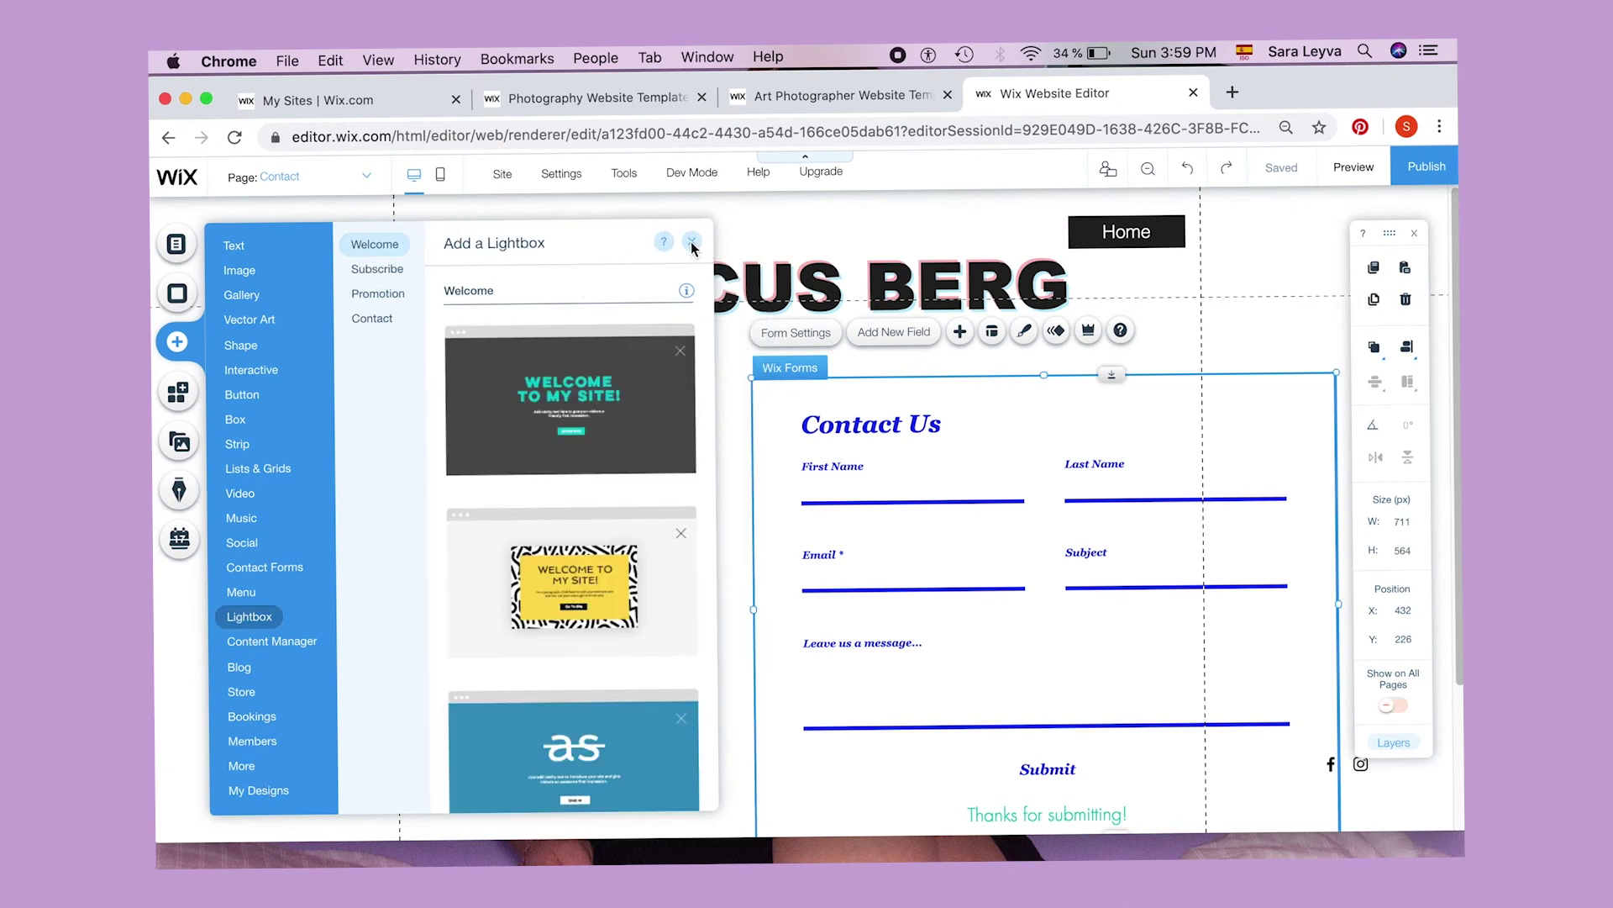
- Close the lightbox designs and move the Contact Us form slightly up and to the left on the Contact page
click(692, 242)
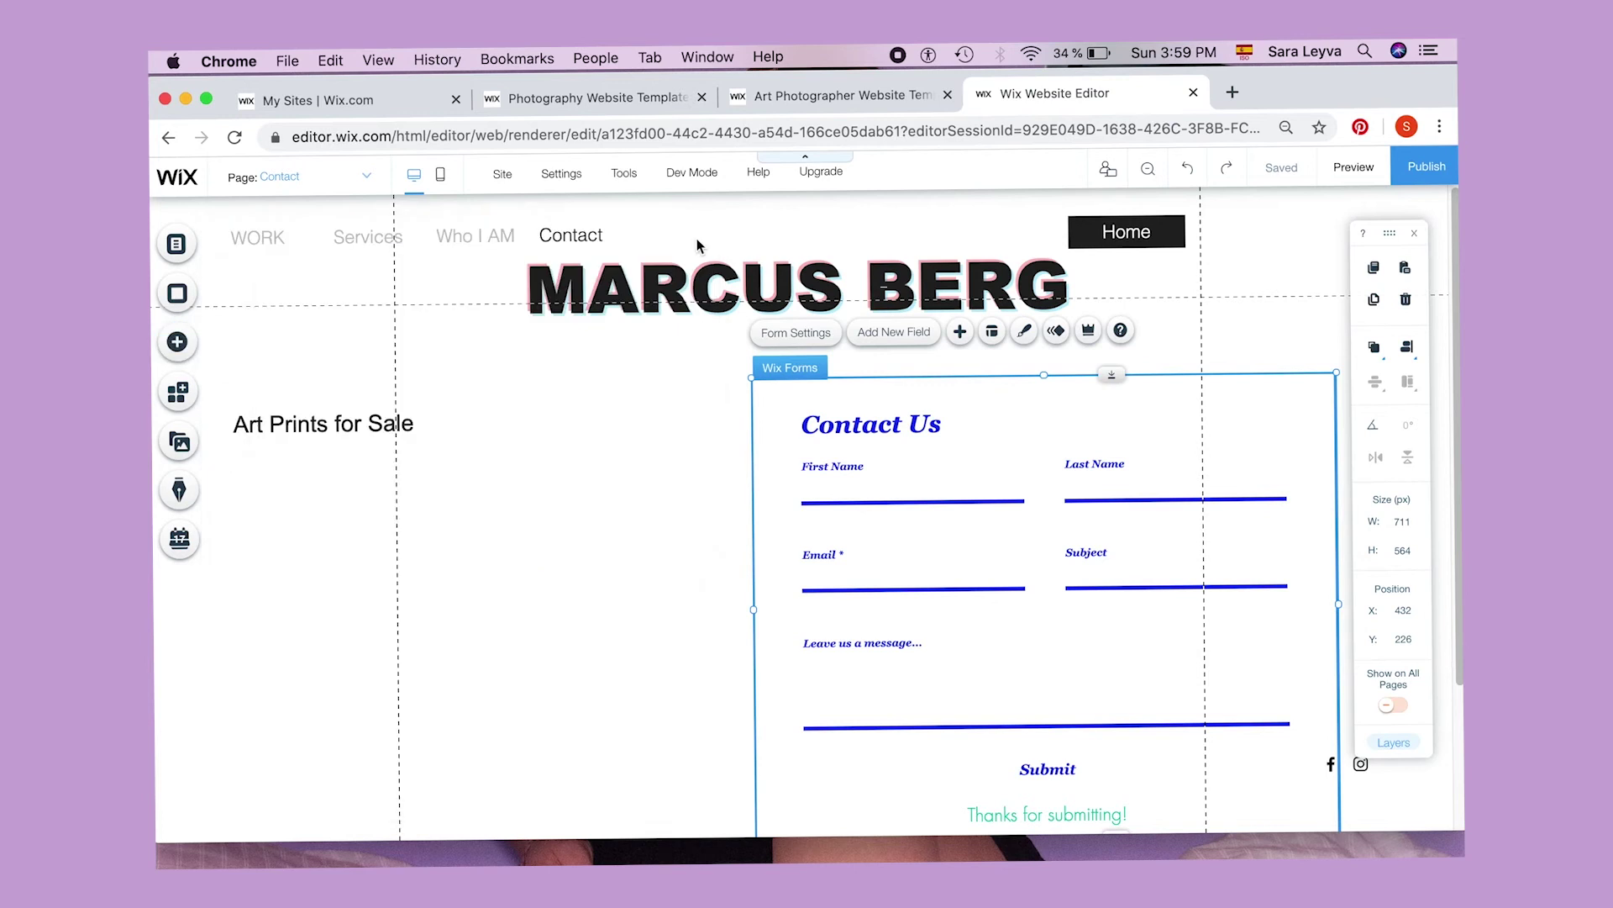
drag(1031, 403, 946, 386)
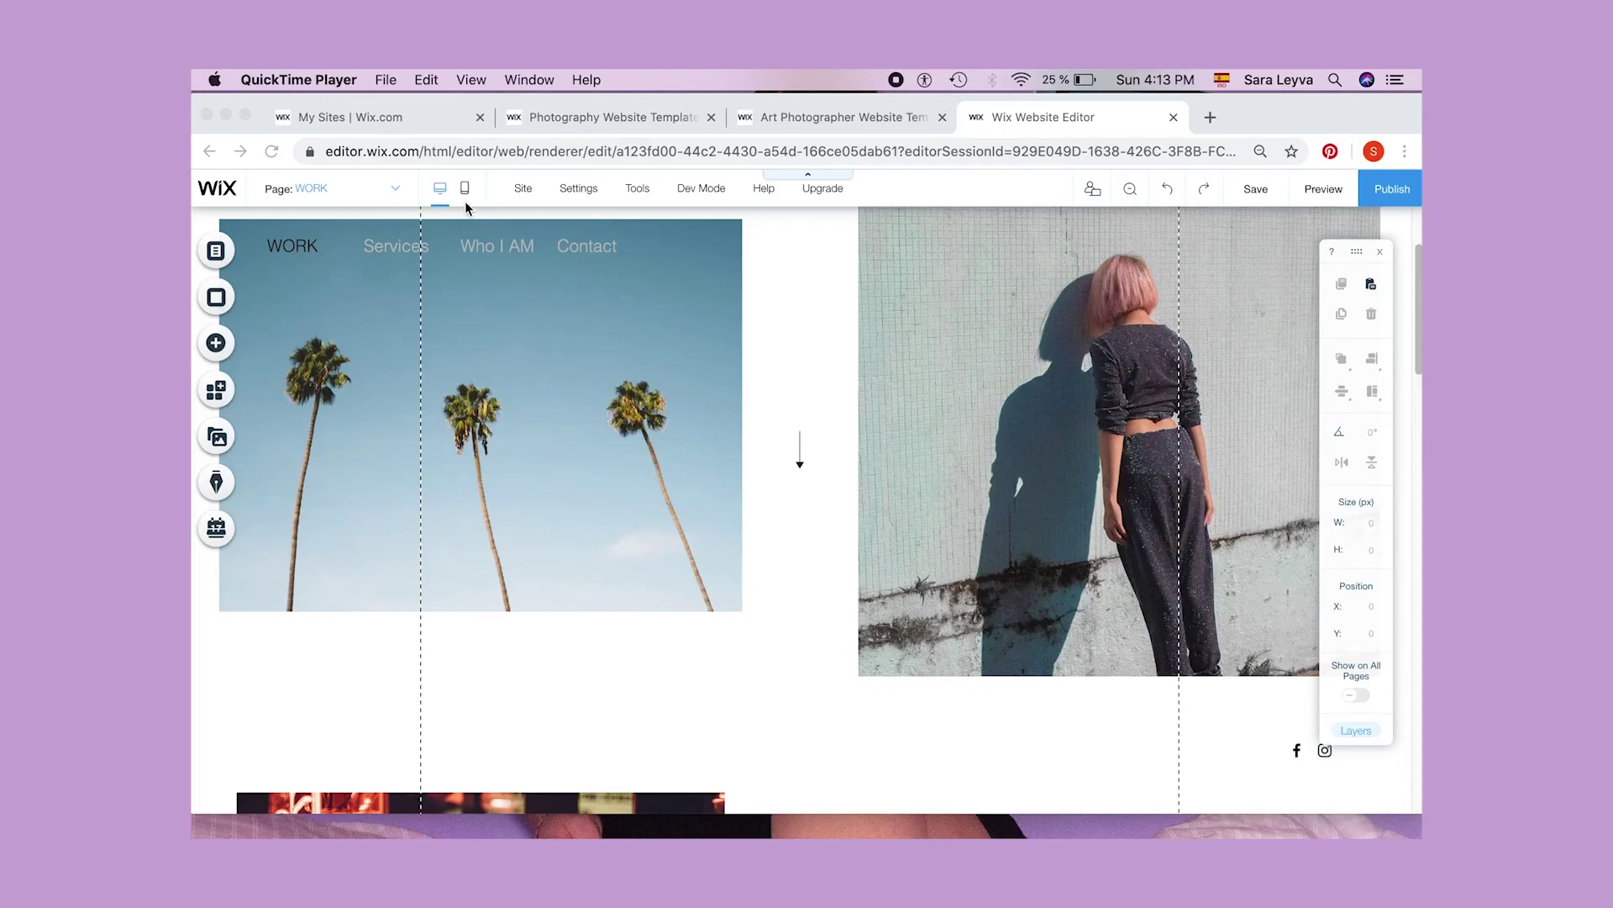
- Switch to the mobile version of the site, look over the WORK page, and review the pages in the site menu
click(441, 195)
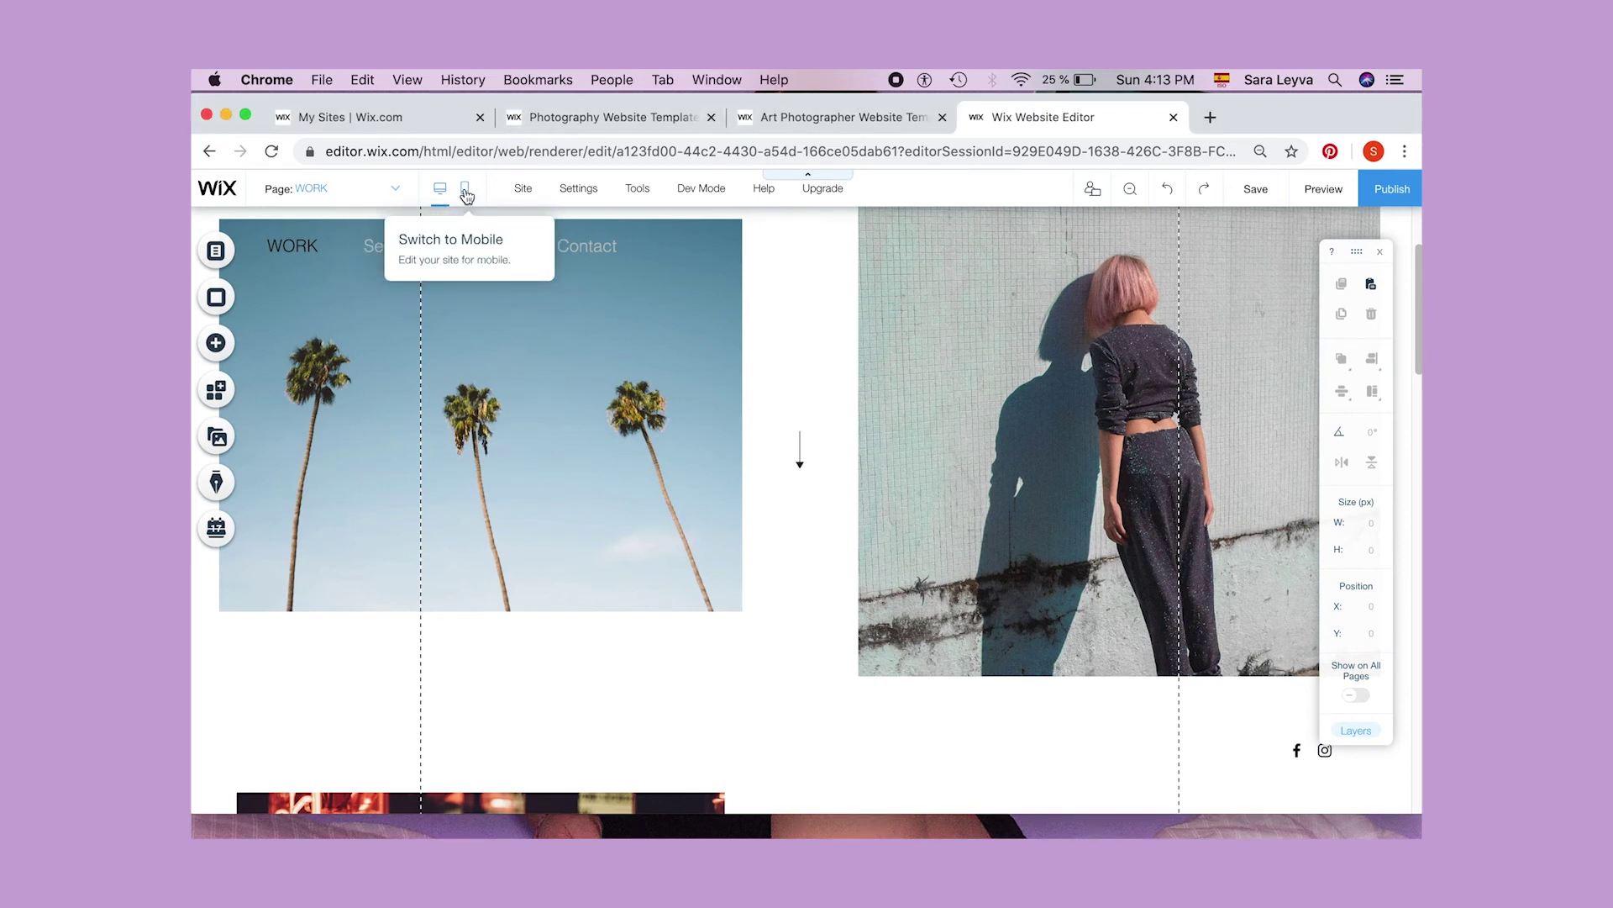
click(465, 192)
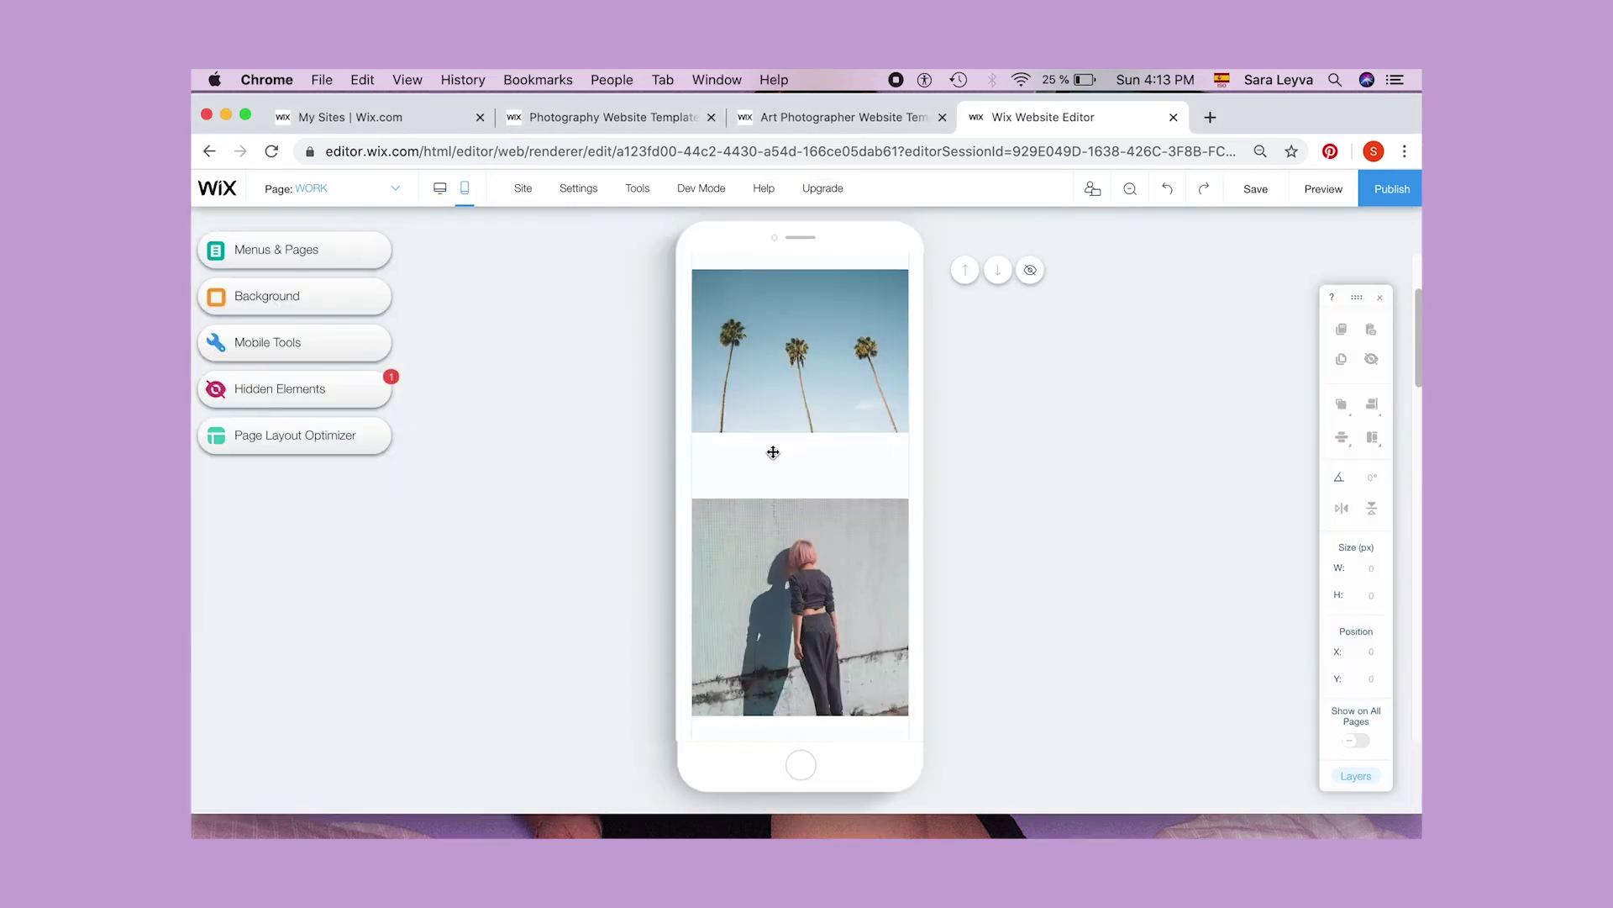
scroll(773, 452, down, 10)
scroll(773, 453, down, 5)
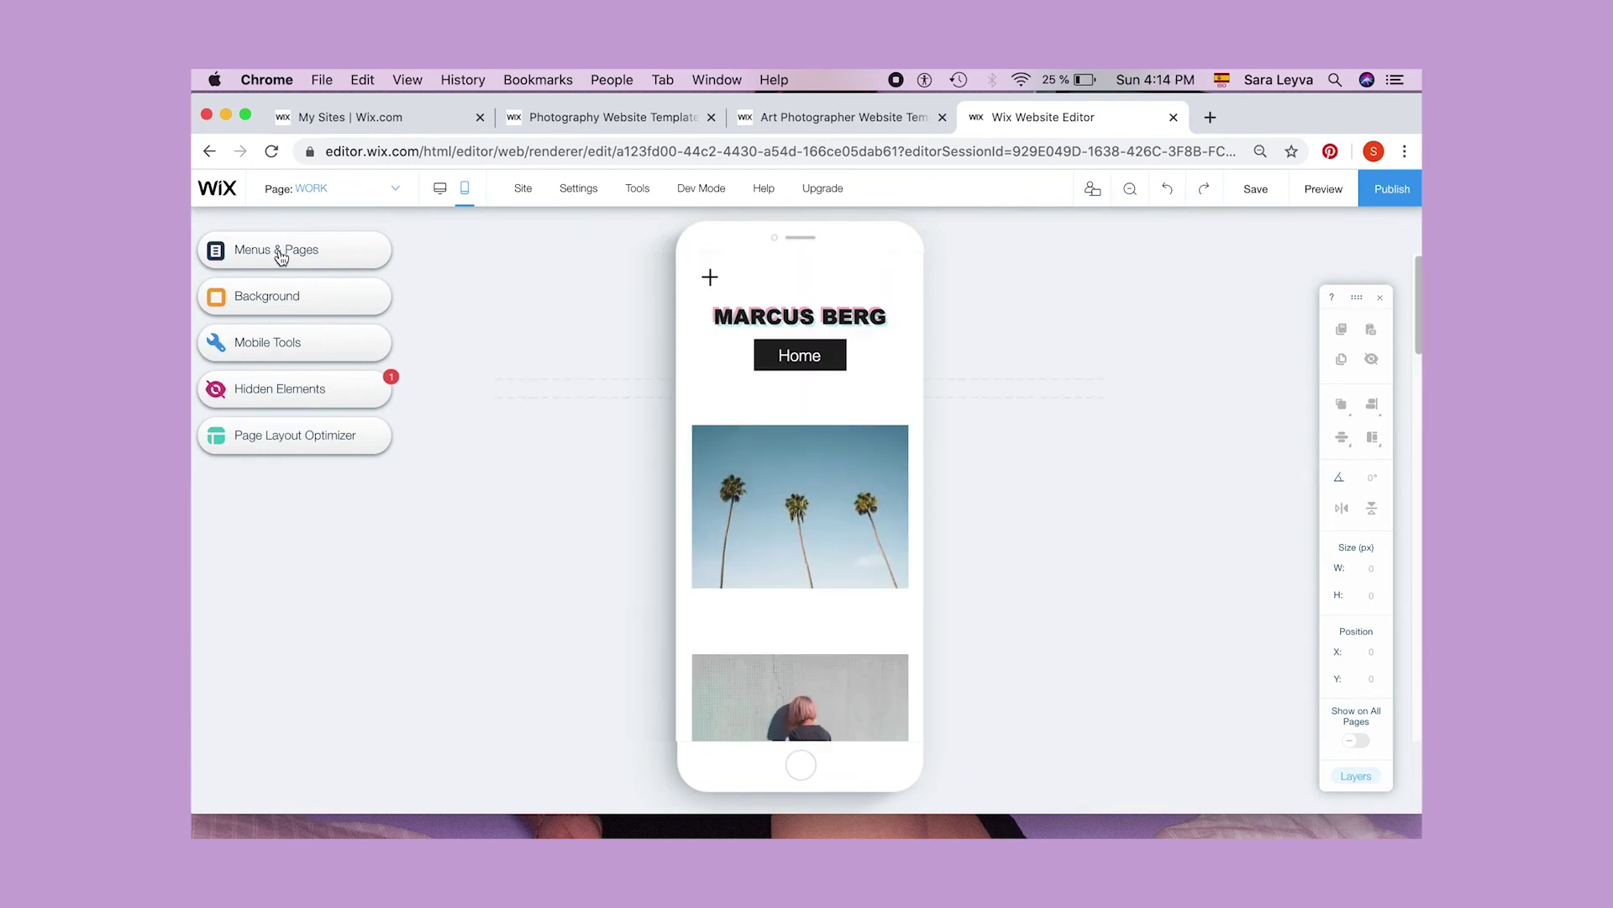
click(281, 252)
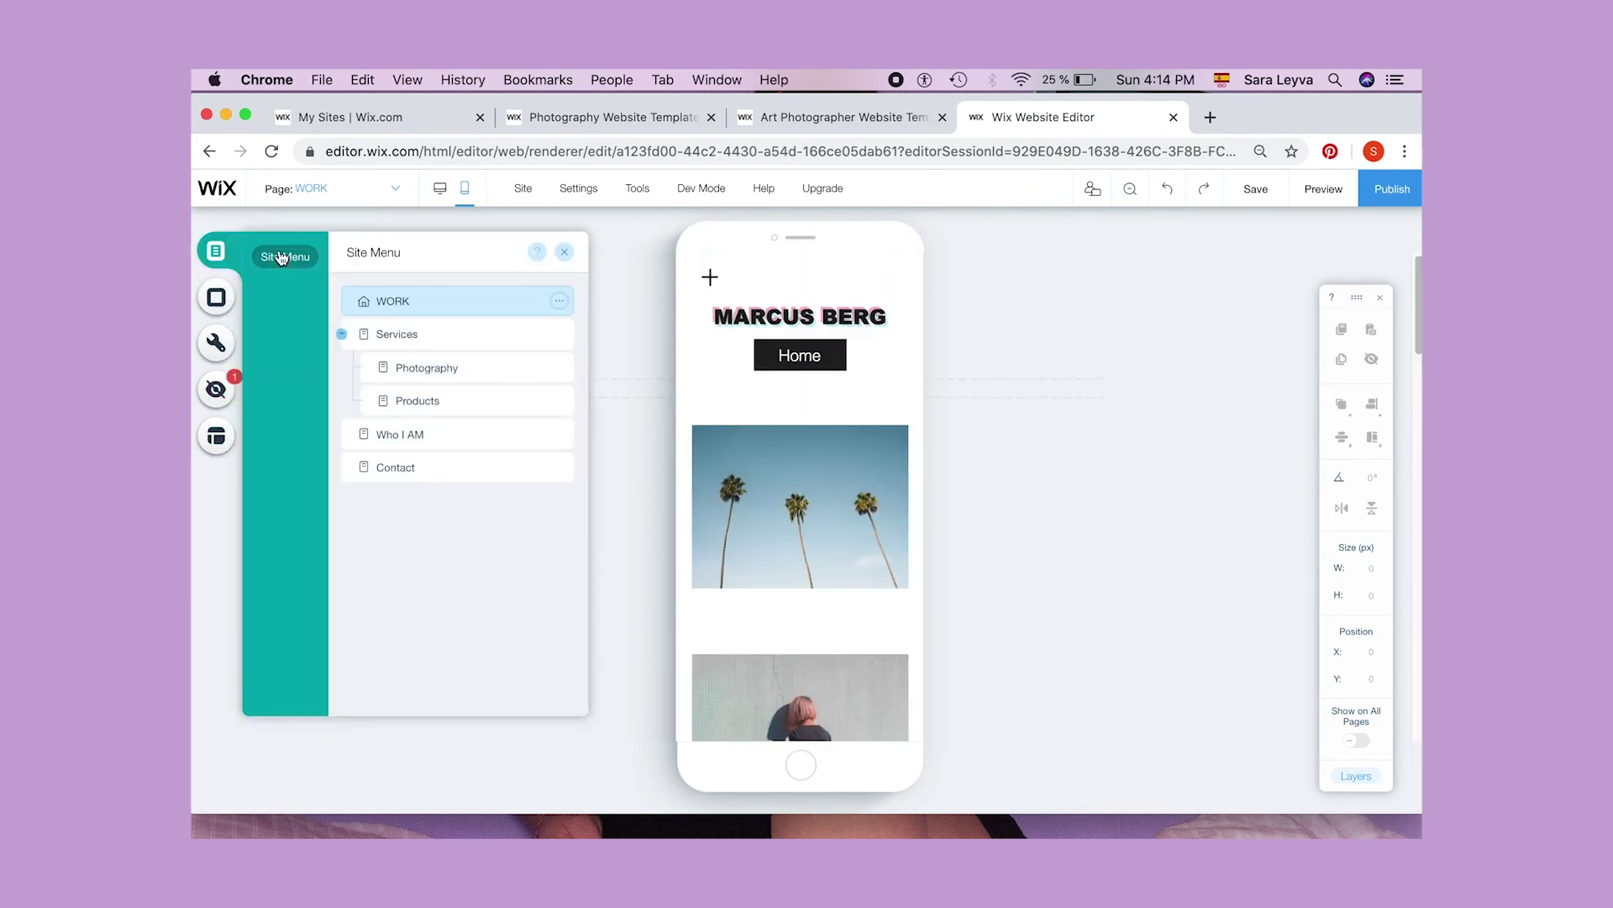
click(563, 253)
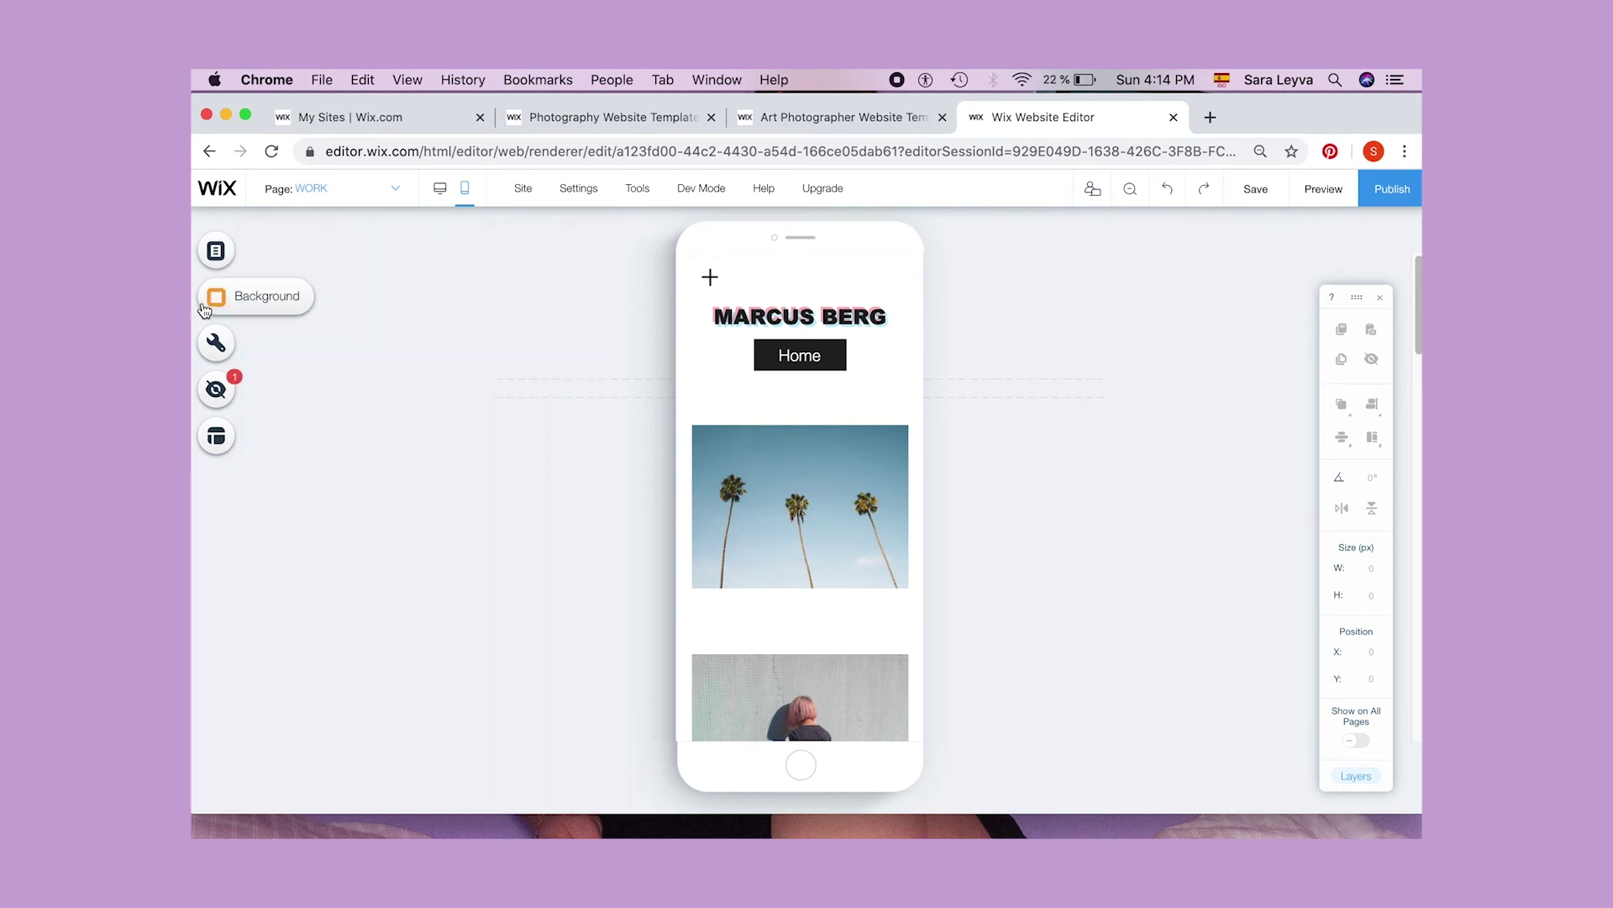
- Add the Back to Top Button to the mobile site, keeping its default icon
click(216, 342)
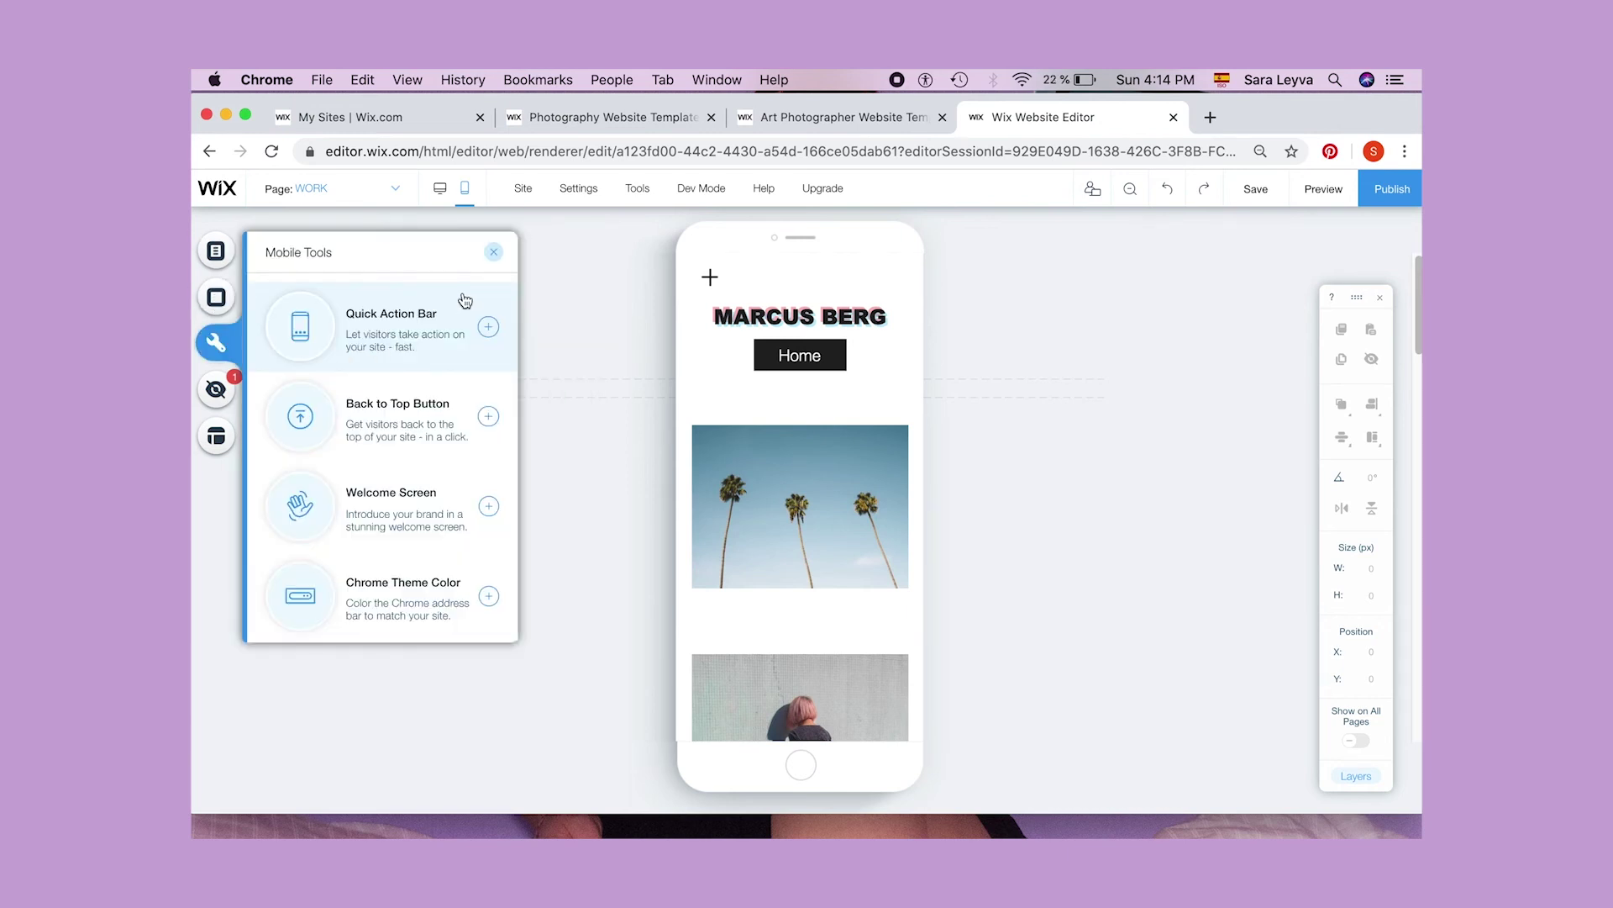
click(455, 420)
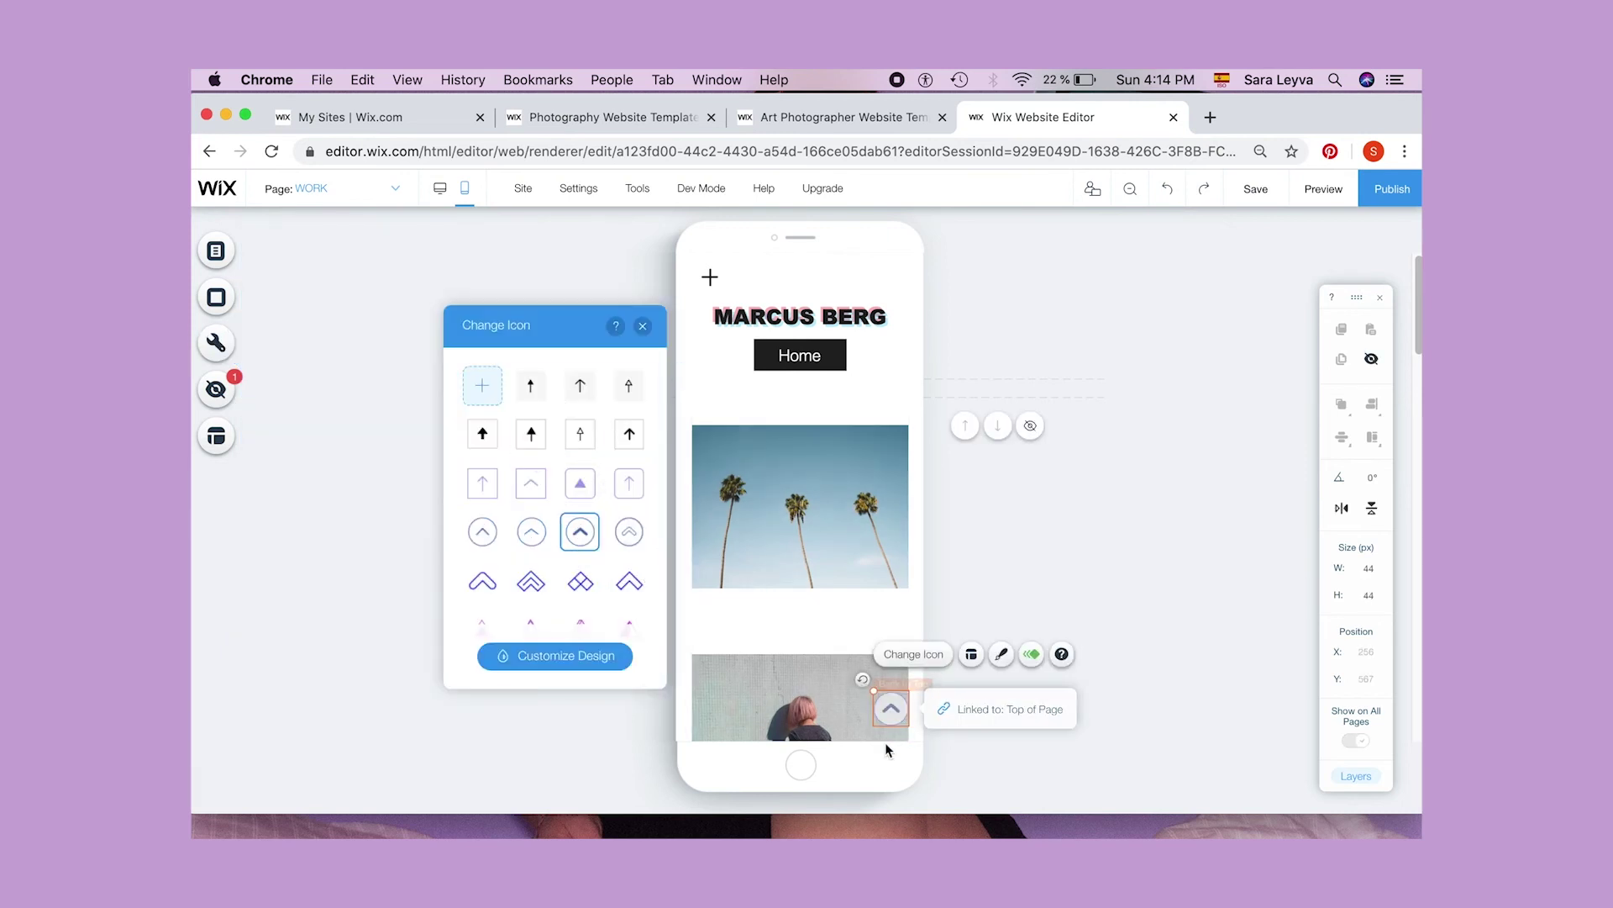
click(643, 325)
- Add the Quick Action Bar to the mobile site with its default phone, email and Facebook actions
click(216, 342)
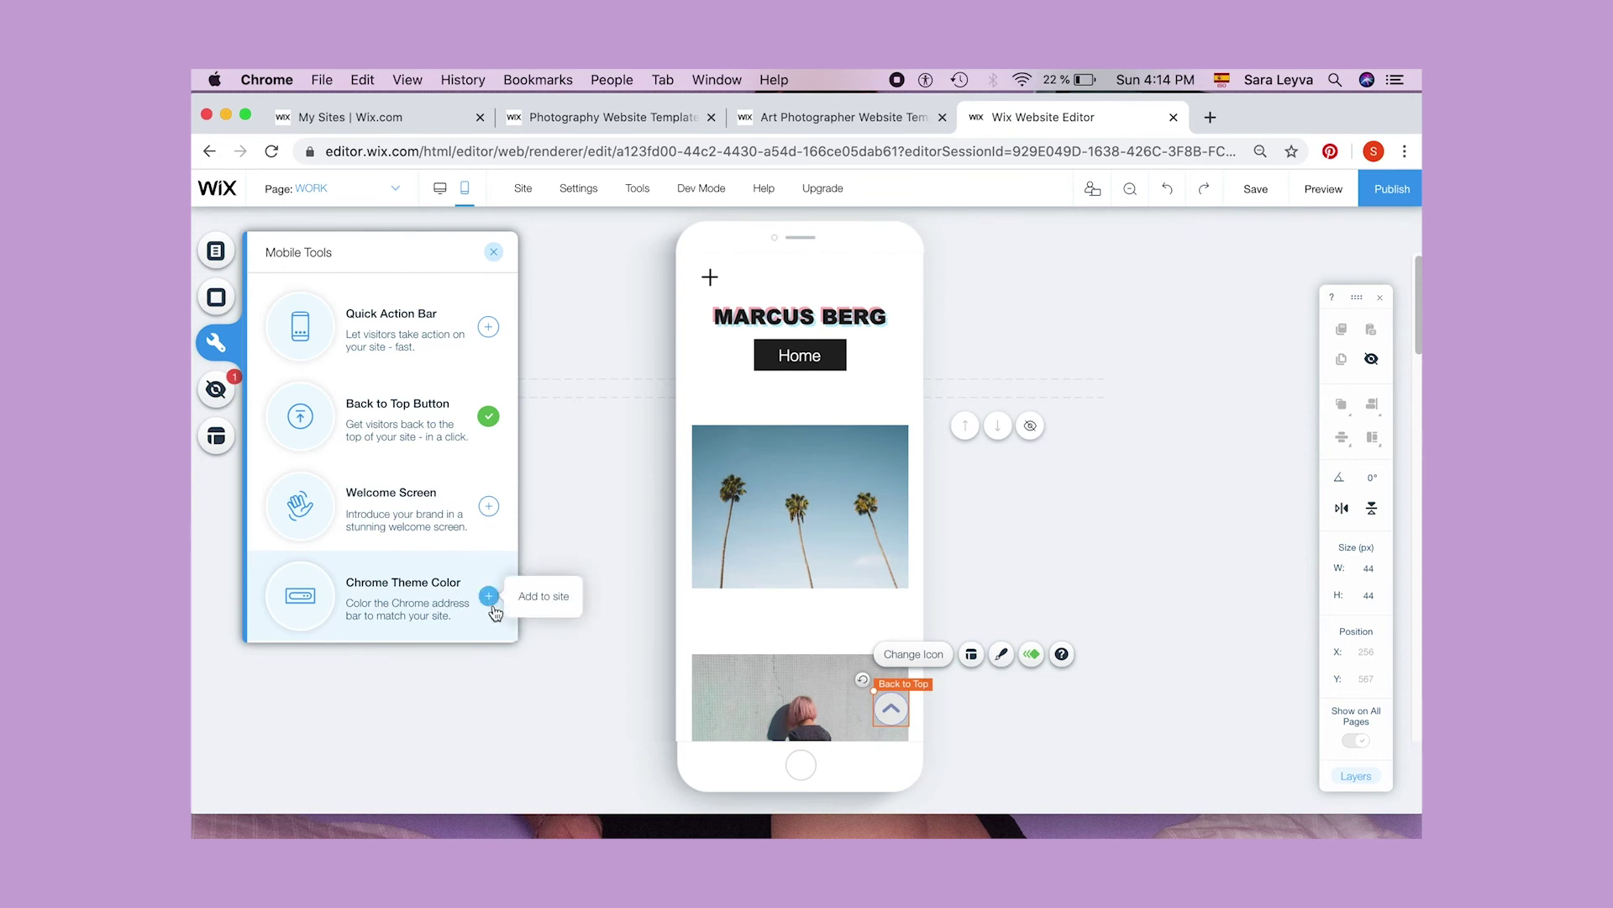
click(489, 328)
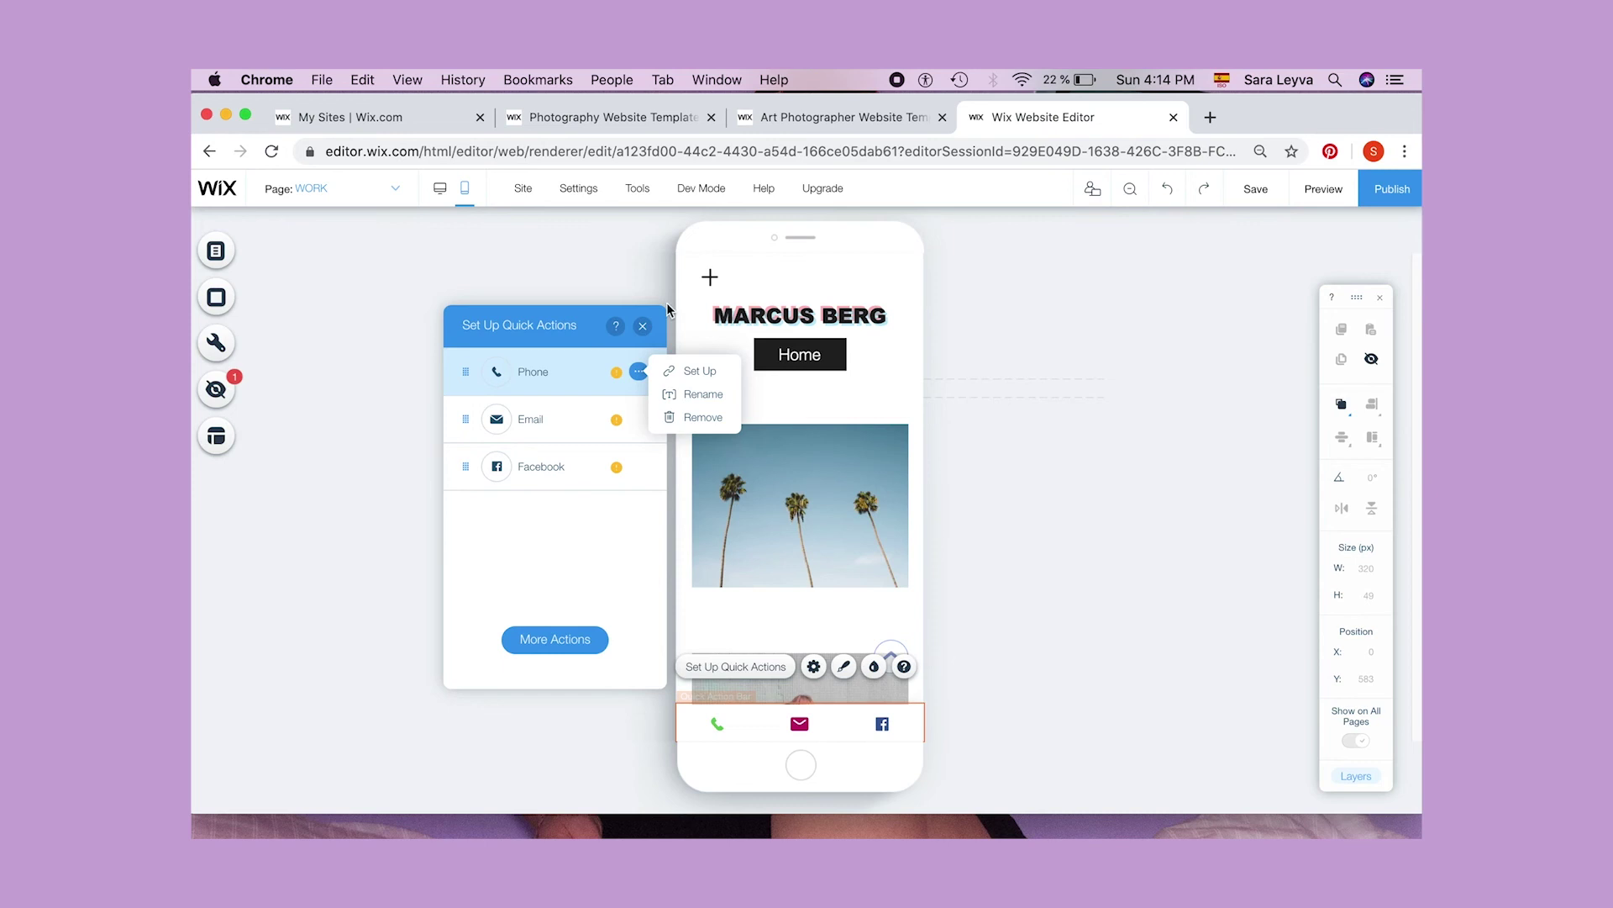
click(645, 327)
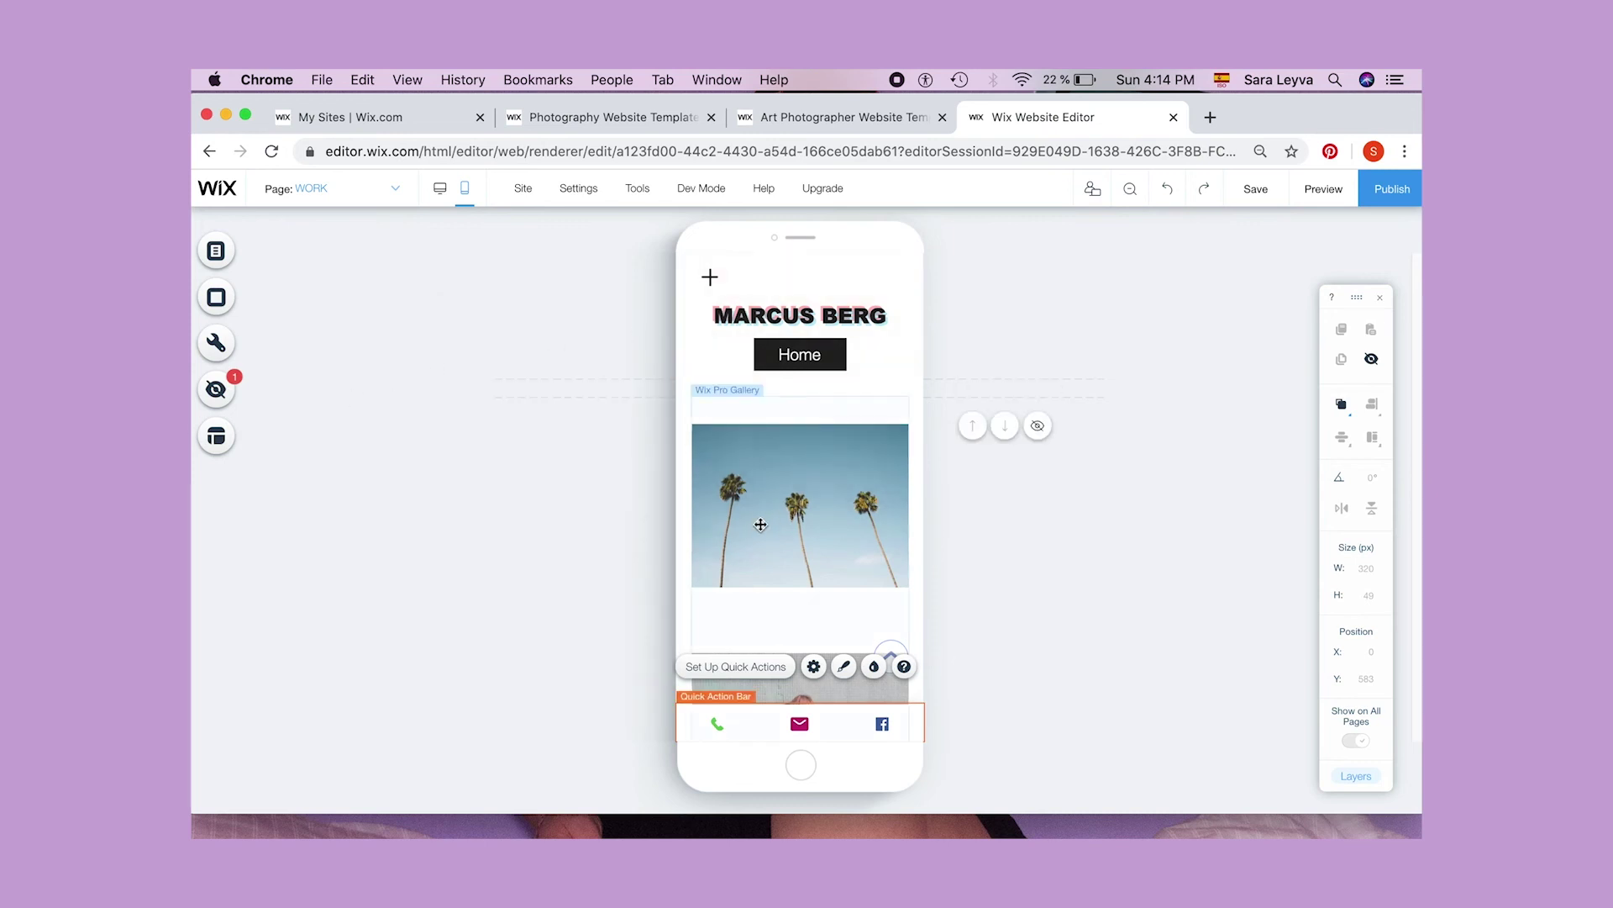
- Review the hidden elements of the mobile page and try to show the Vector Art again
click(211, 392)
click(493, 328)
click(497, 252)
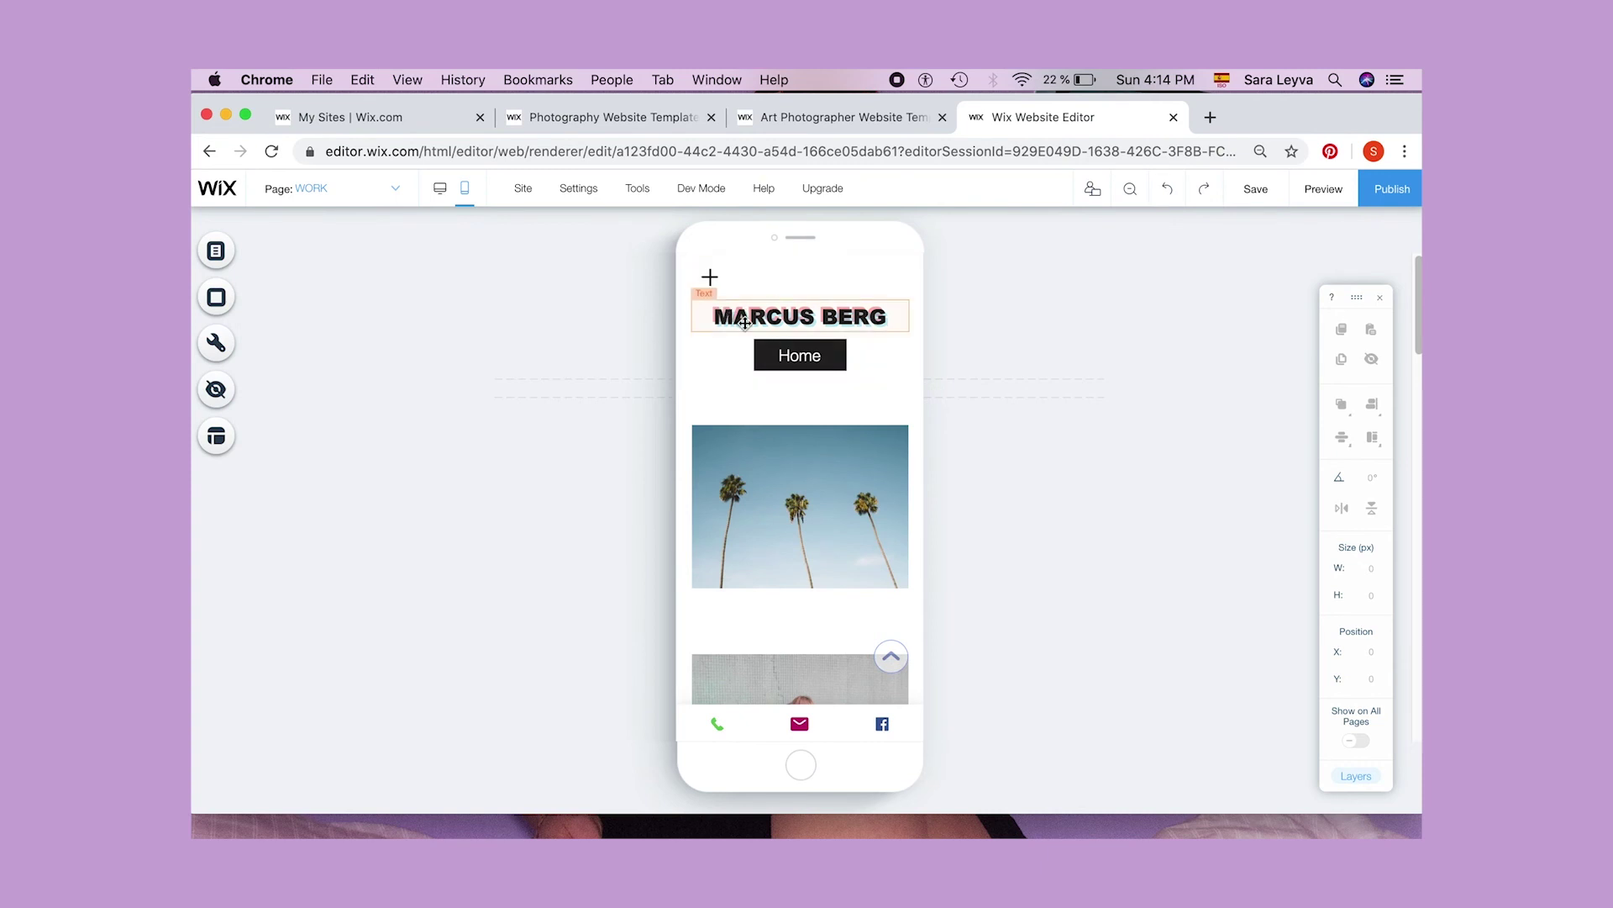
click(790, 364)
click(216, 389)
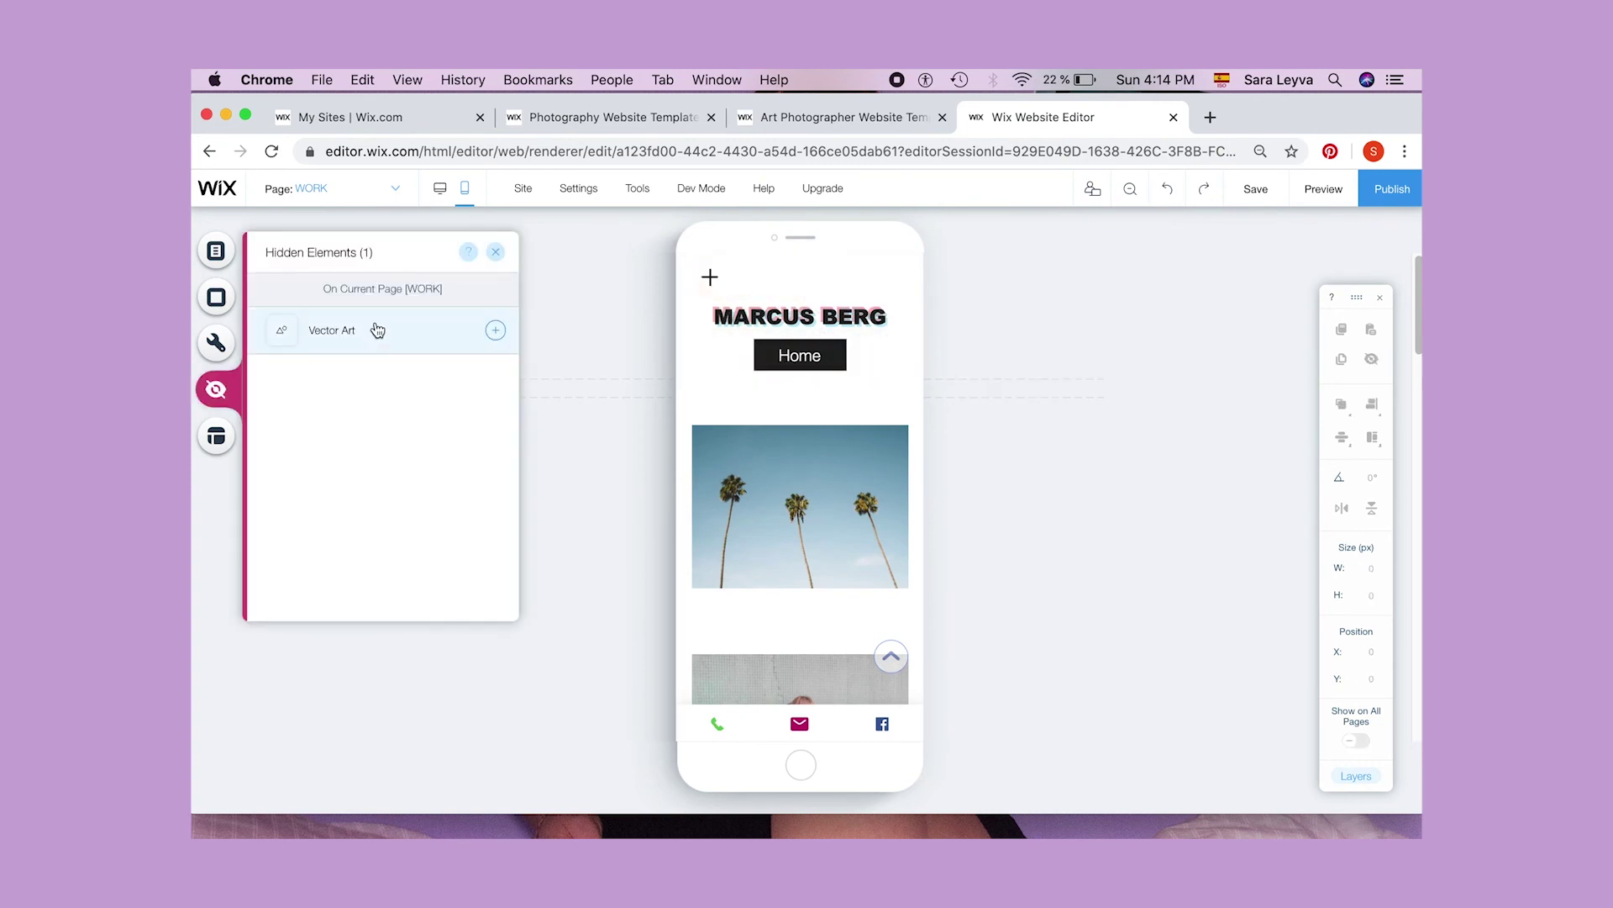
click(496, 333)
- Hide the Home button below the site title in the mobile header and close the list of hidden elements
click(797, 356)
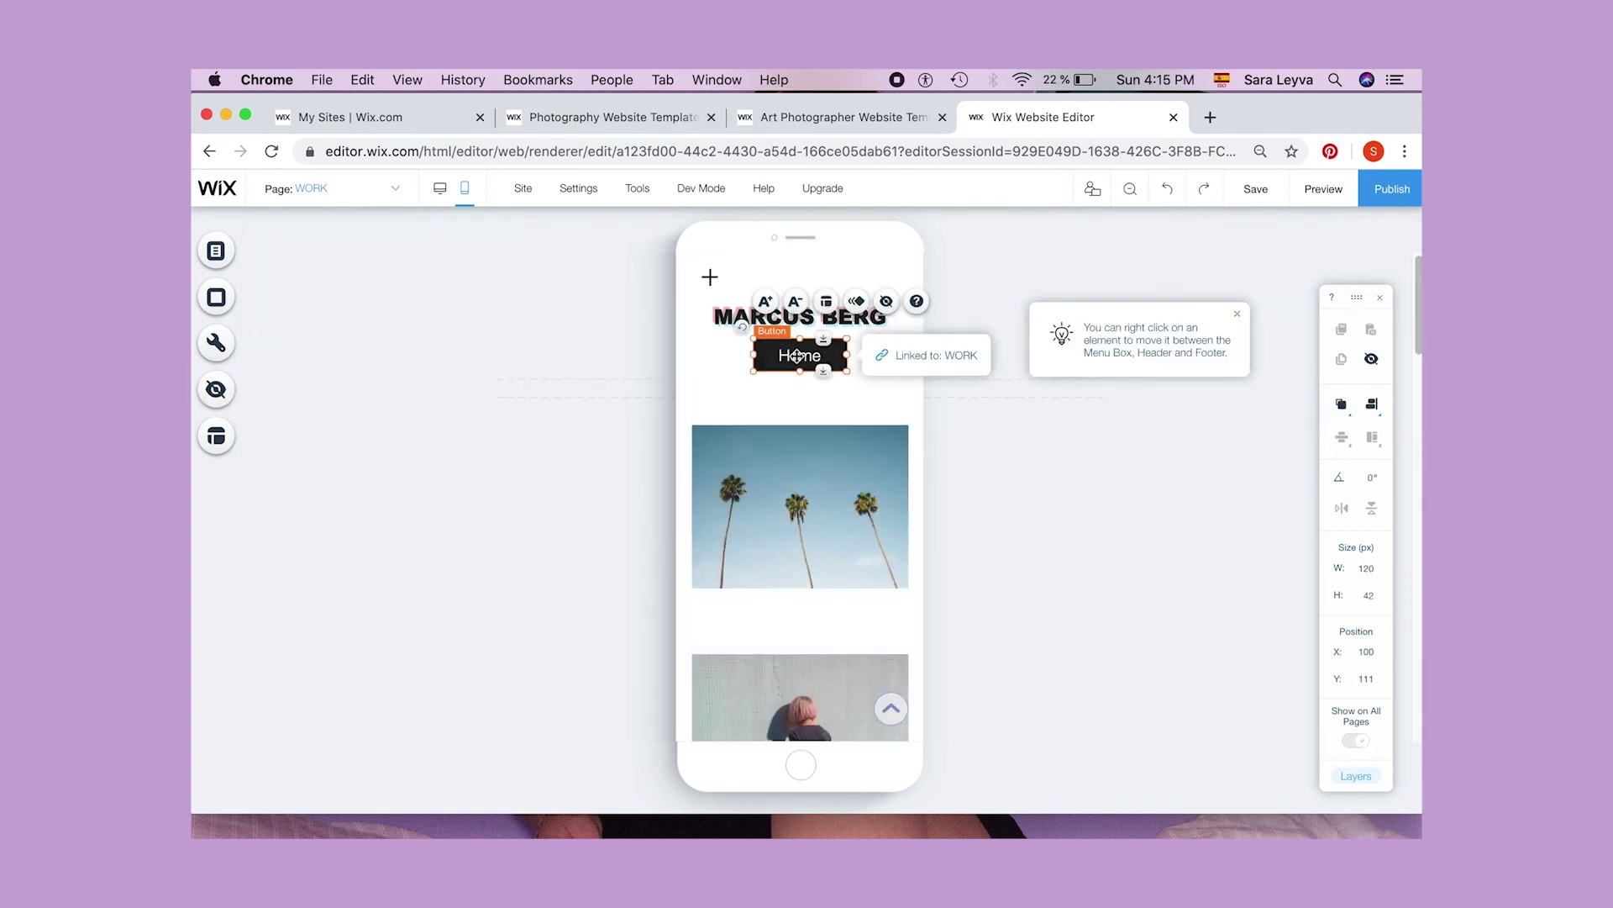
right_click(796, 356)
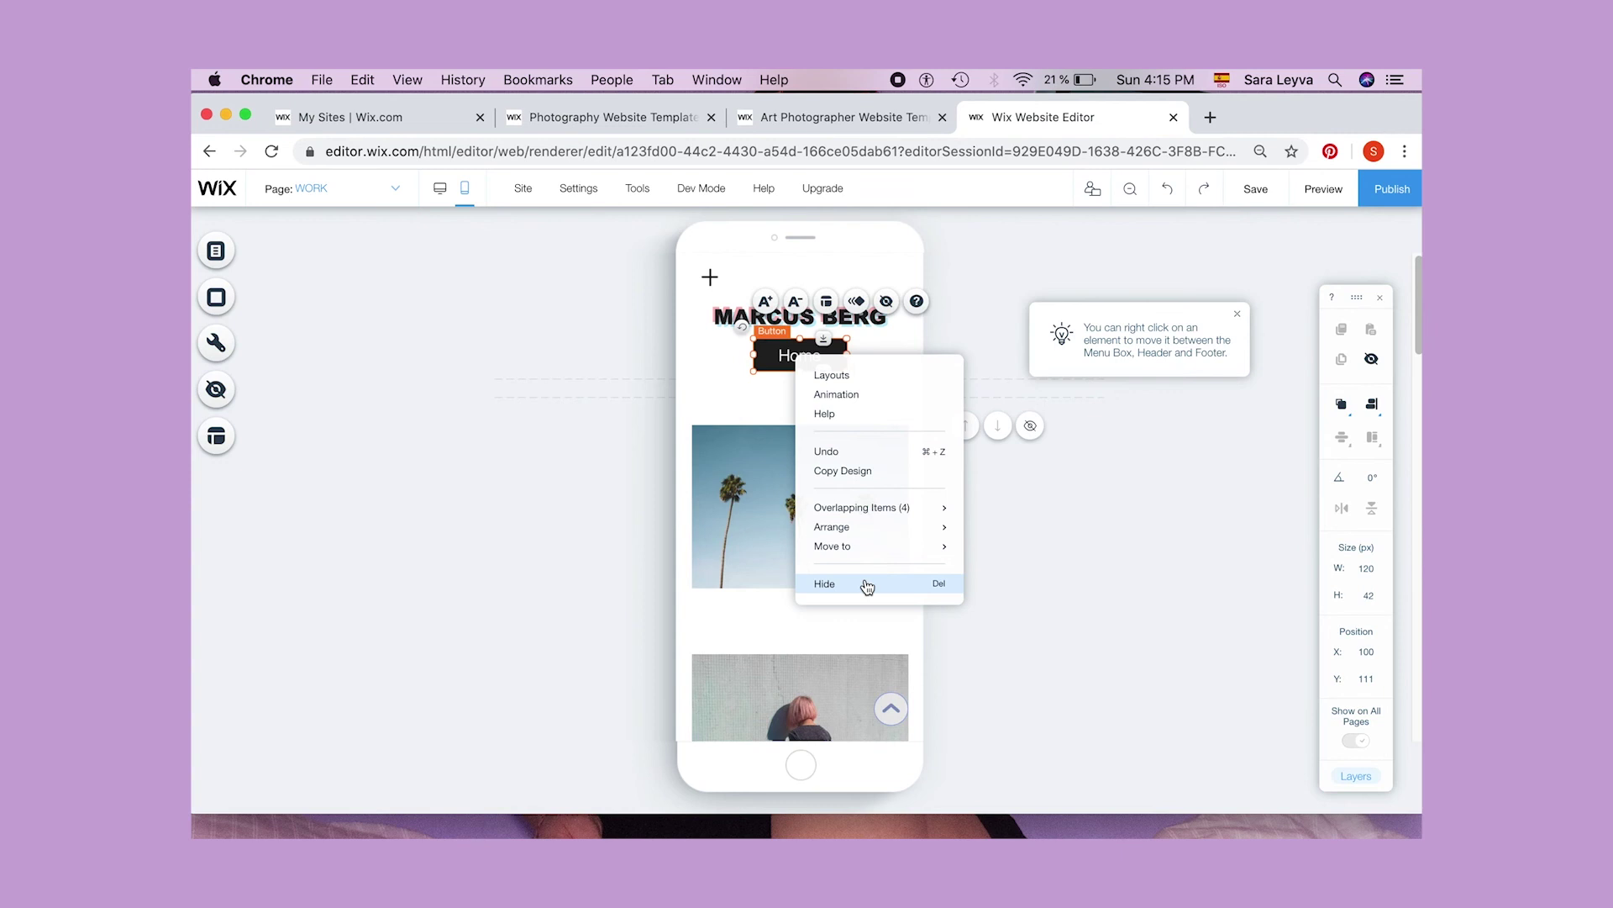
click(868, 584)
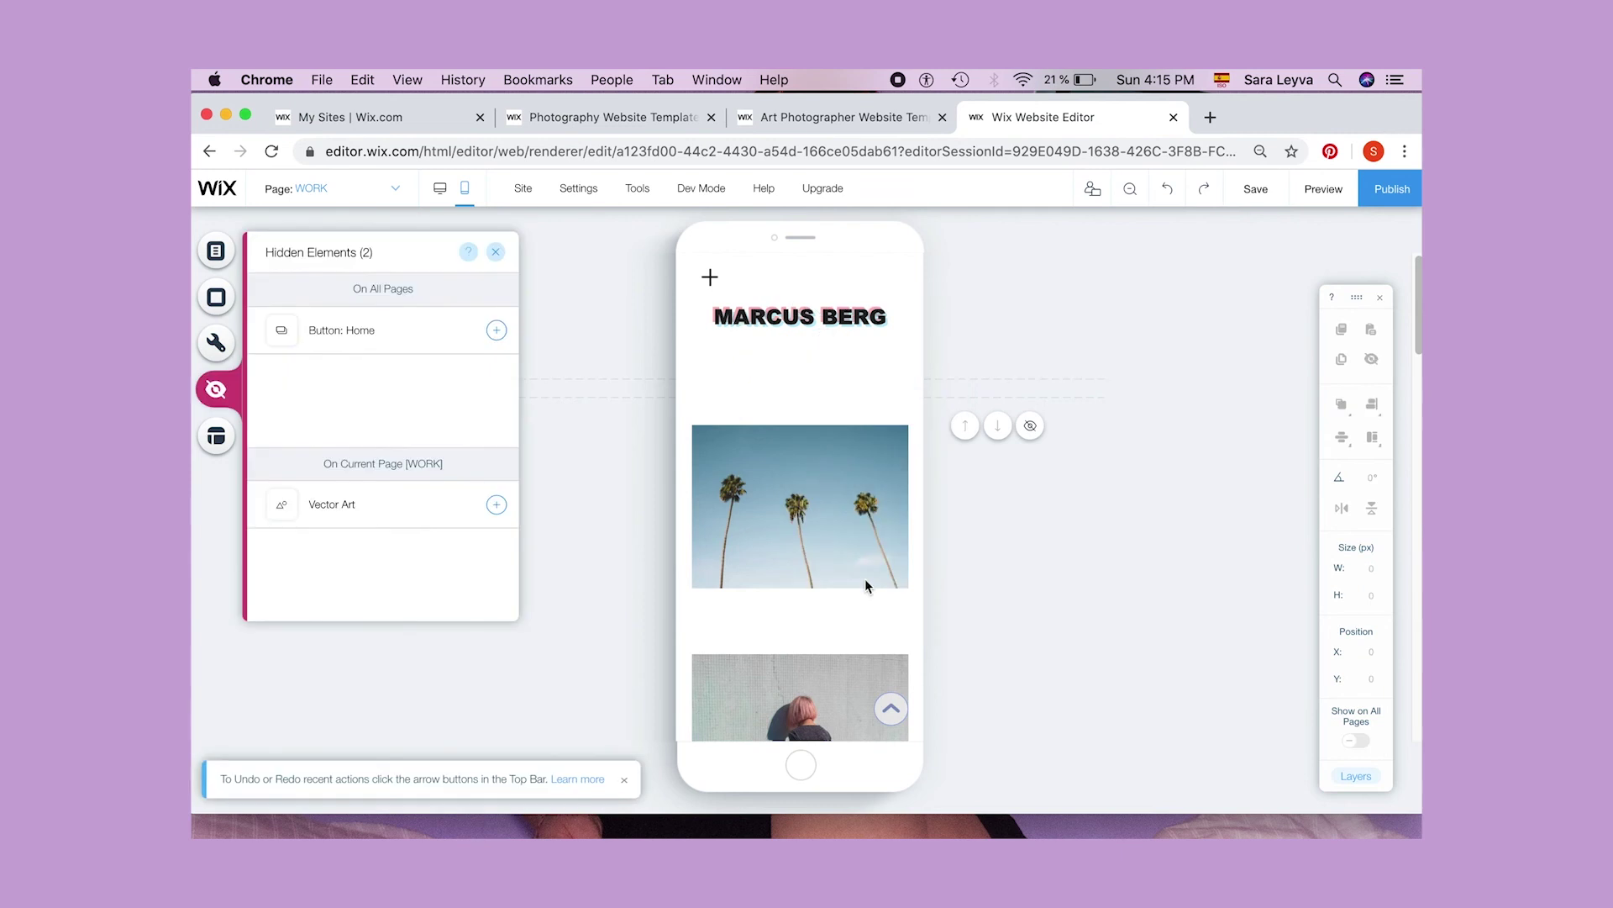
click(497, 250)
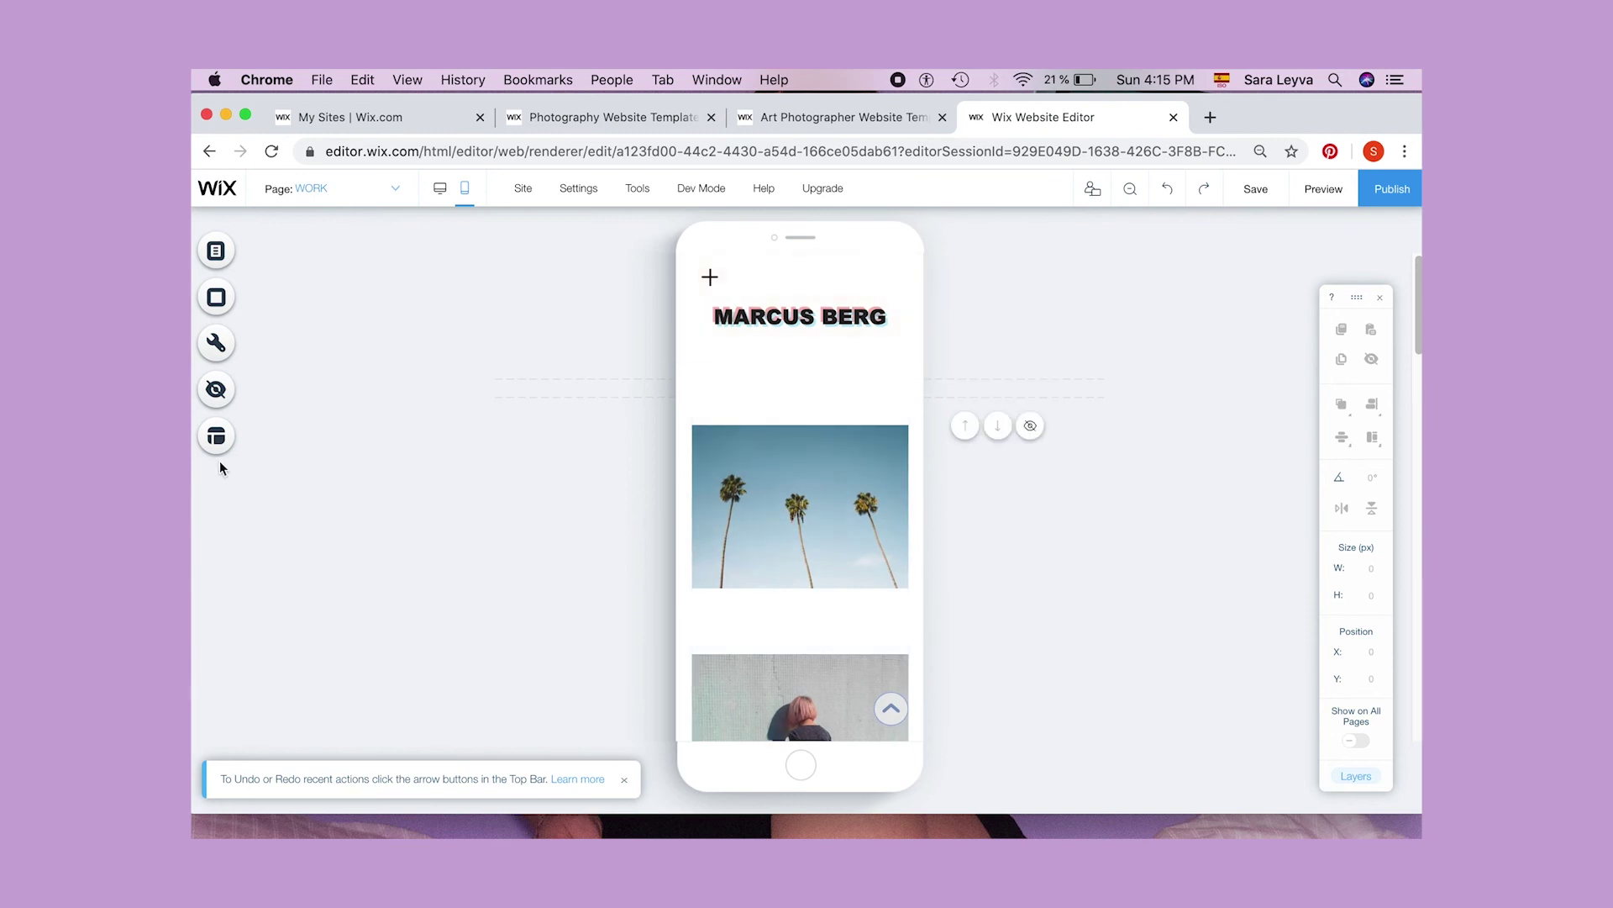
- Run the Page Layout Optimizer on the mobile WORK page and look through the optimized layout
click(207, 434)
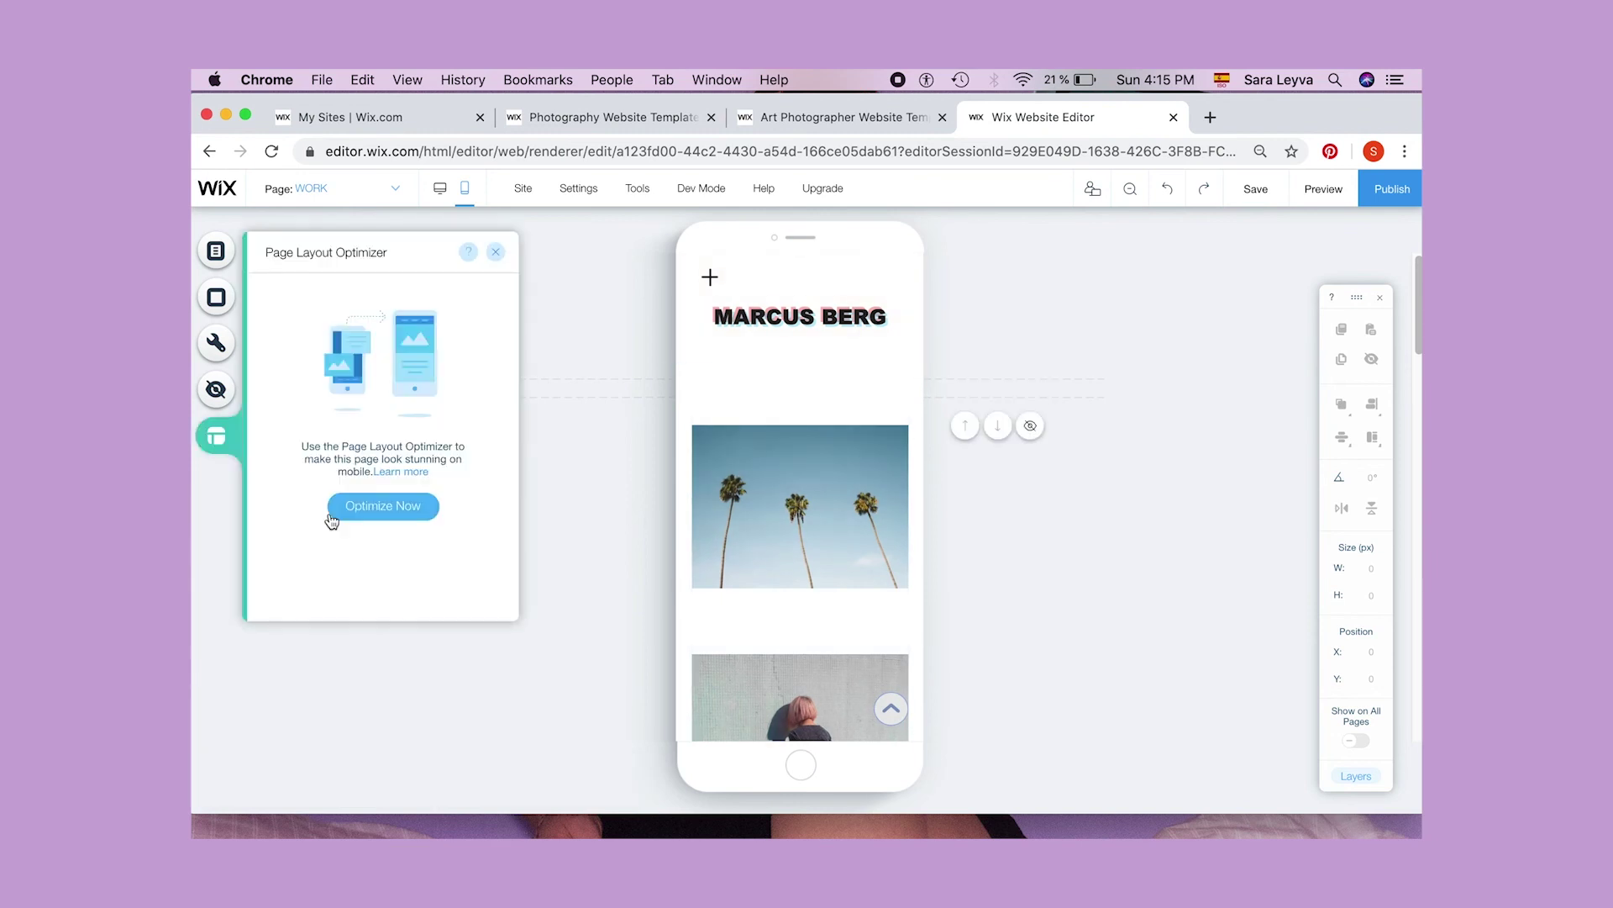
click(384, 505)
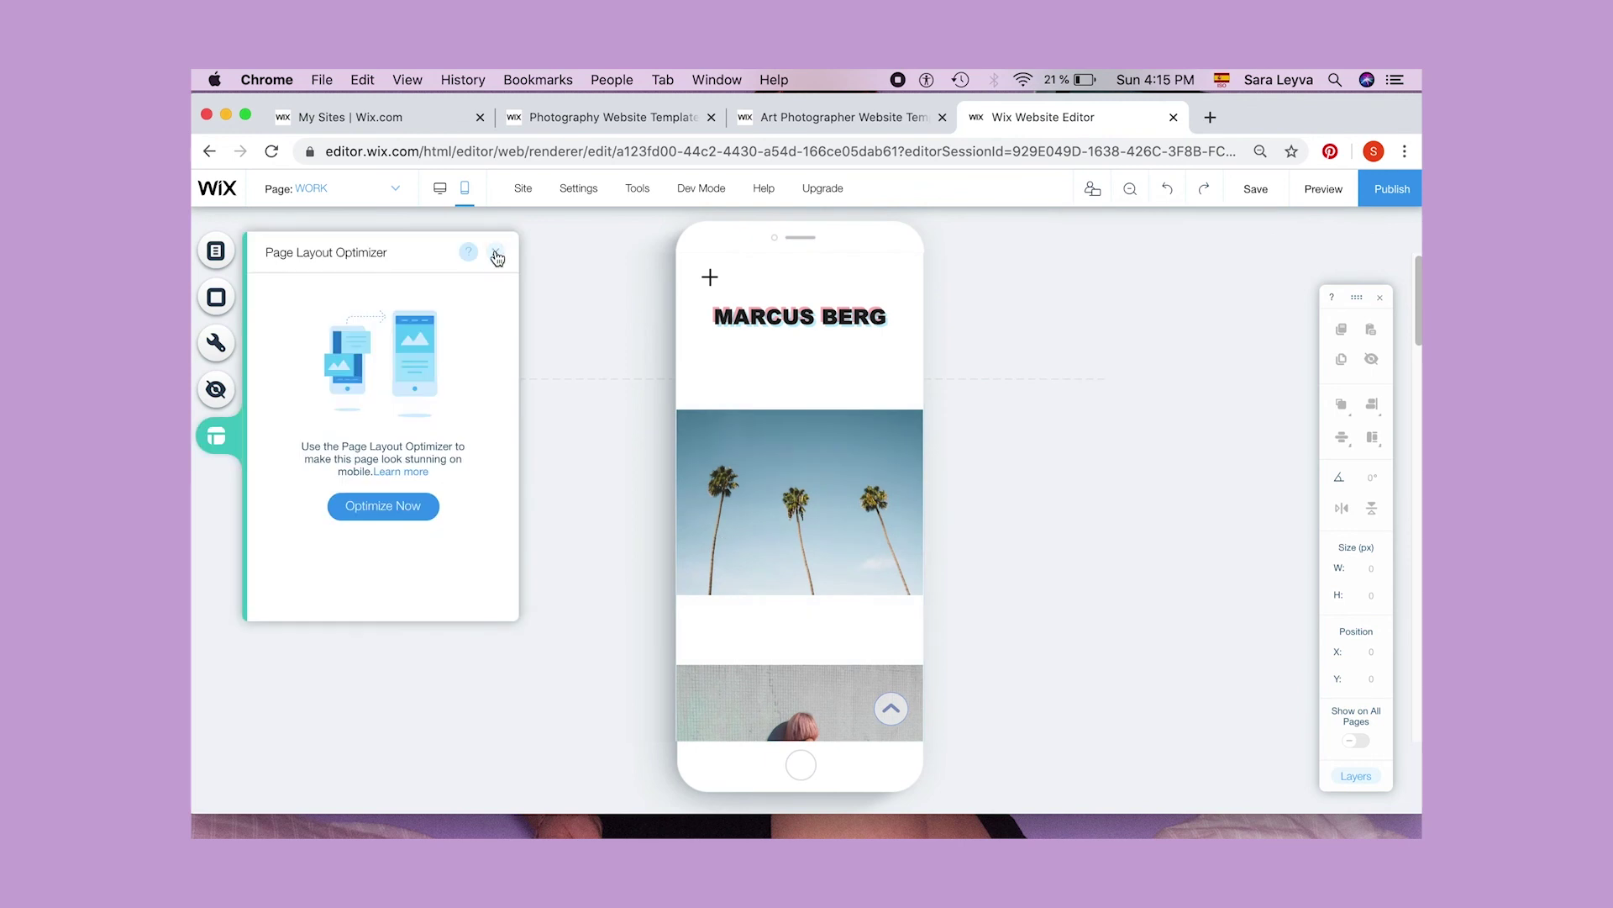
click(496, 257)
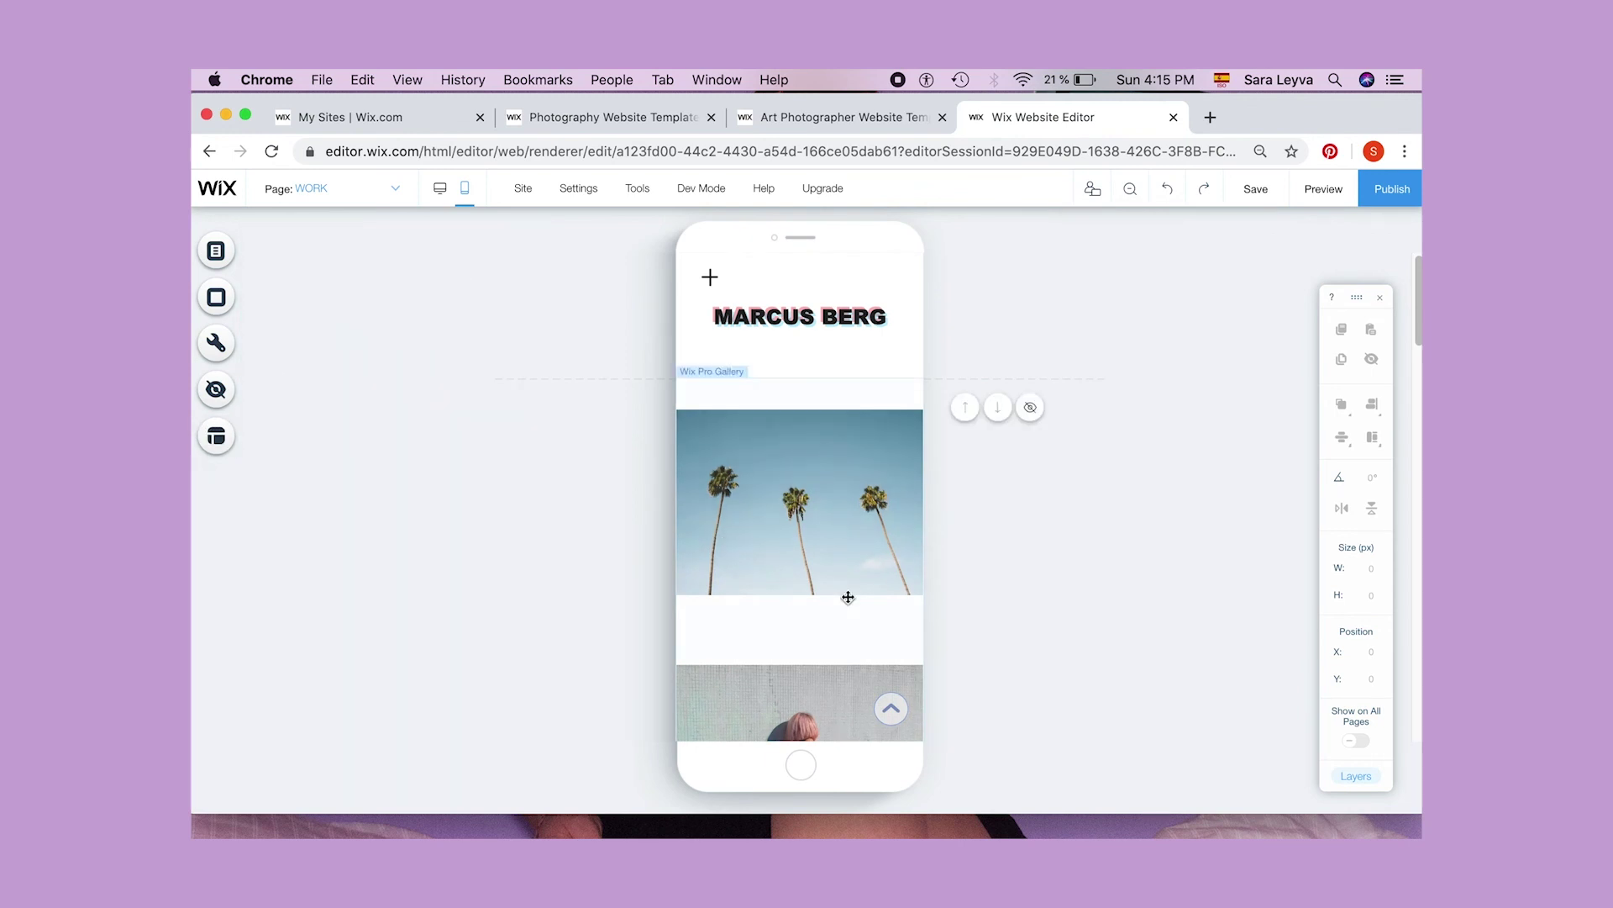
scroll(846, 587, down, 10)
scroll(847, 583, up, 10)
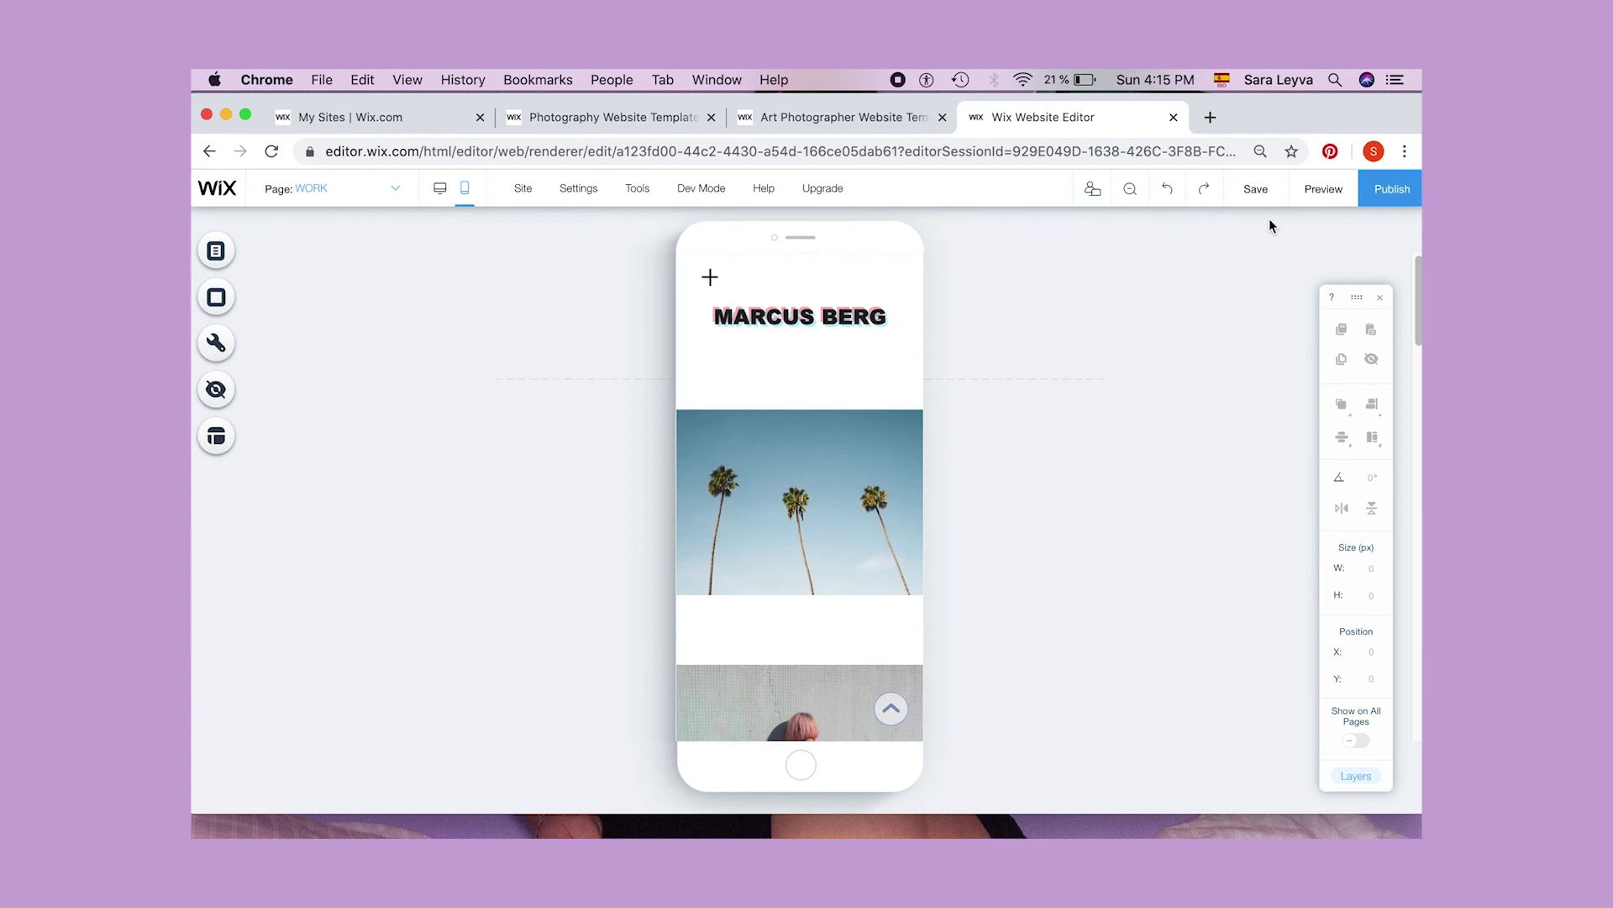
- Try to save and publish the site, dismissing any dialogs that come up
click(1256, 190)
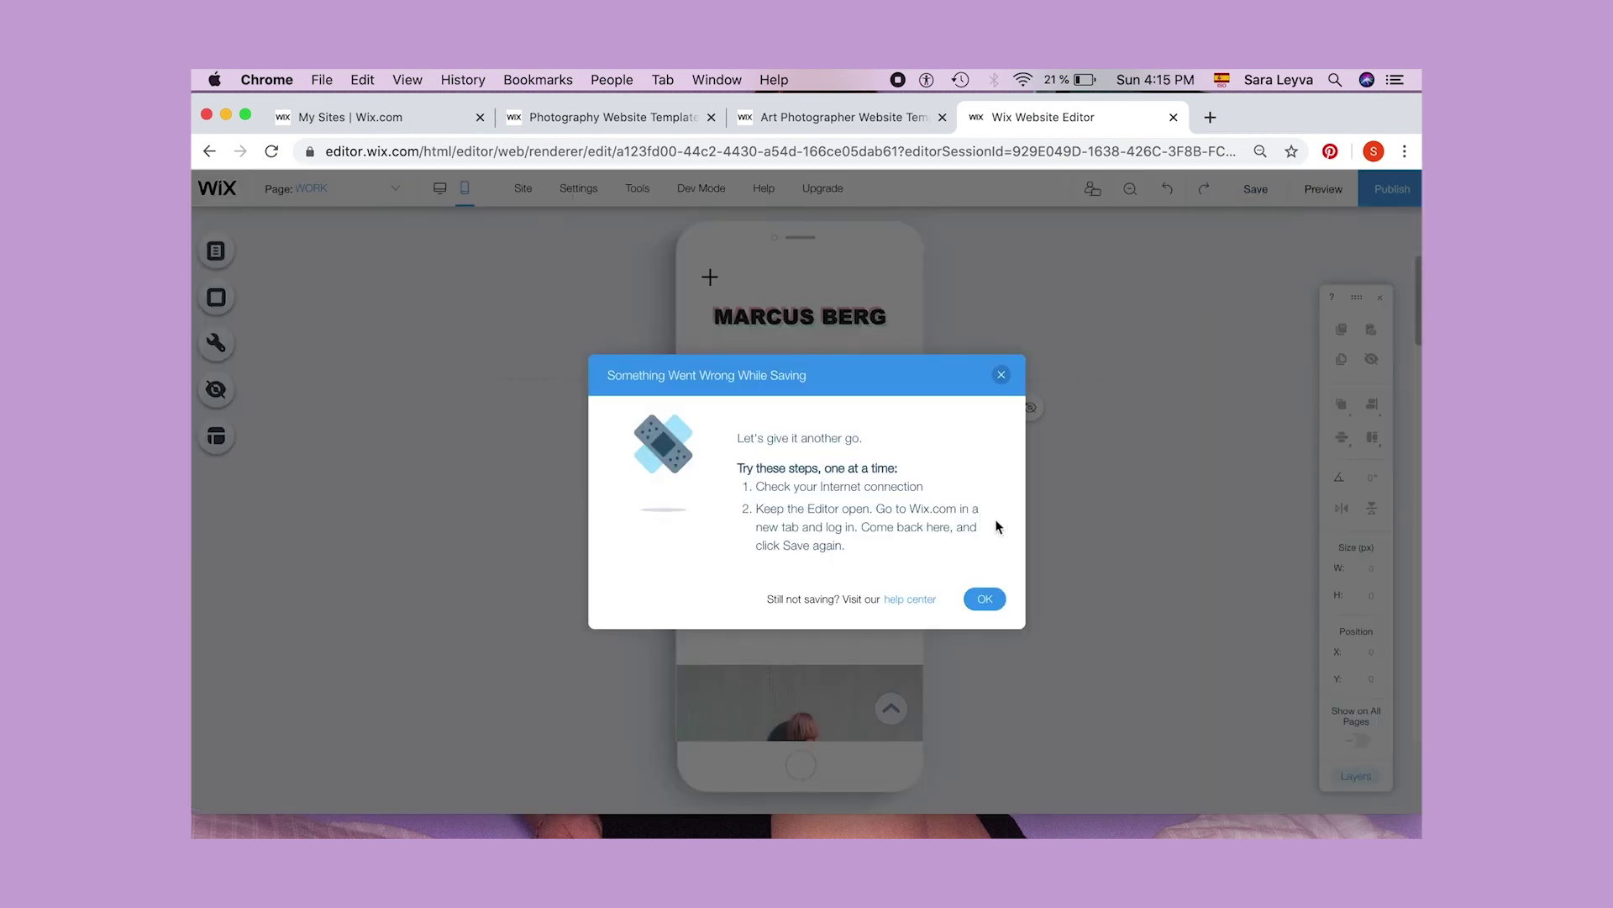
click(980, 598)
click(1392, 189)
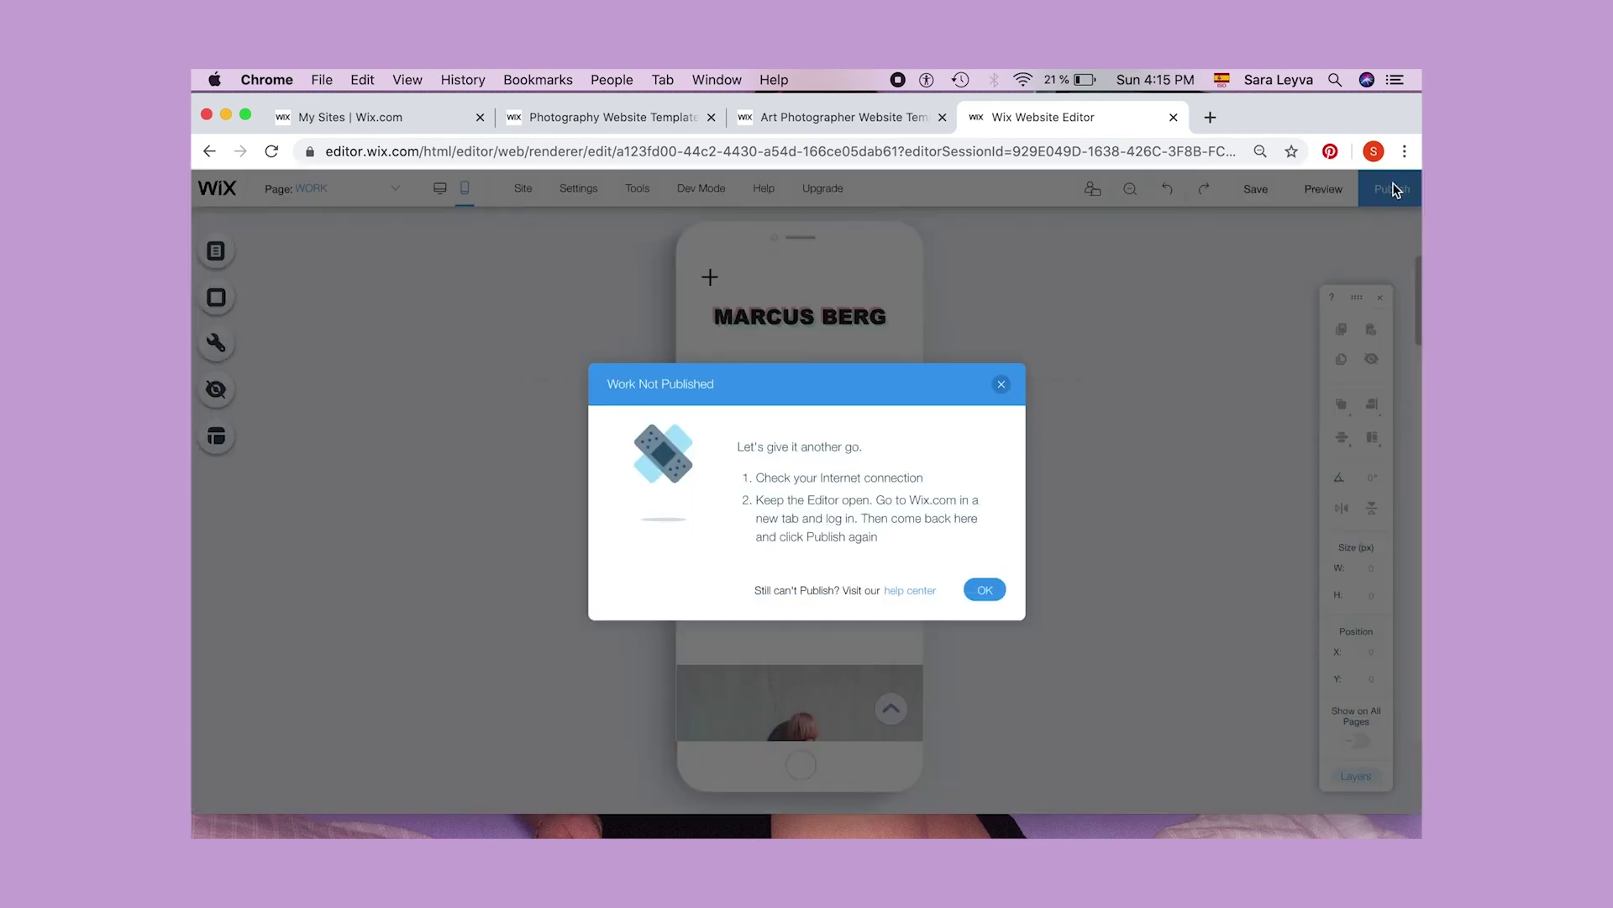
click(985, 589)
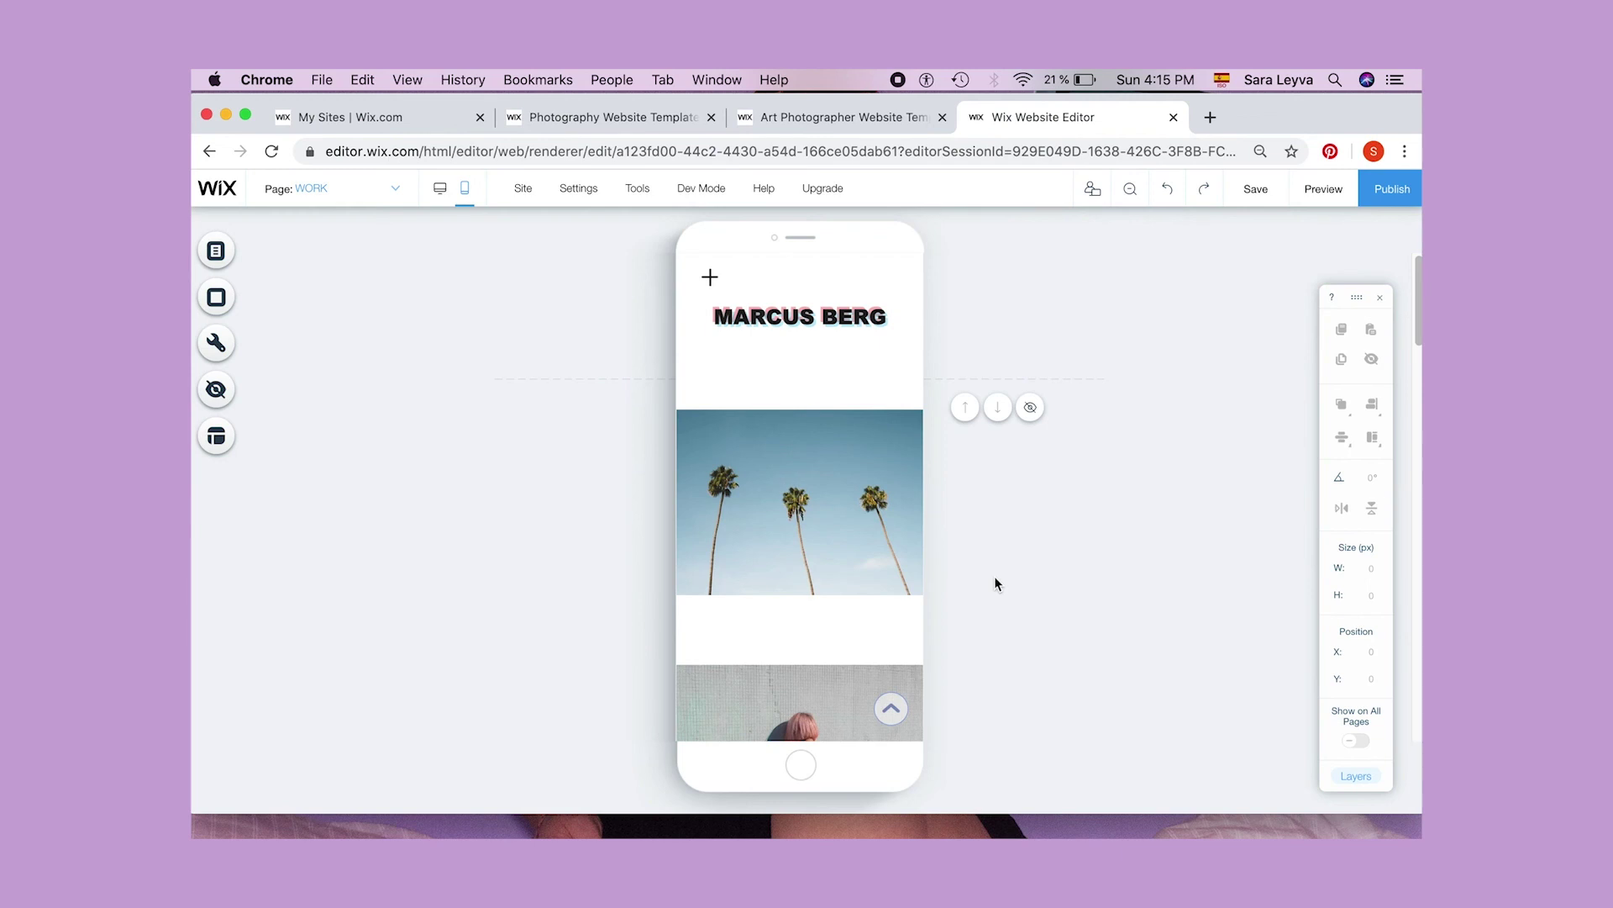